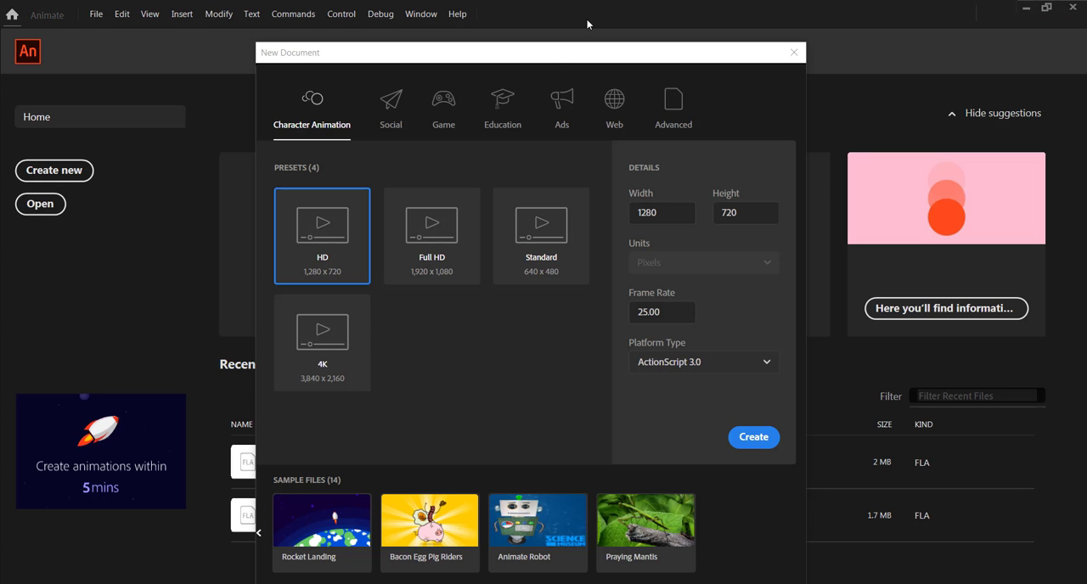
# Step: Create an HD character animation document of 1280 × 720 pixels at 25 fps for ActionScript 3.0
pyautogui.click(552, 57)
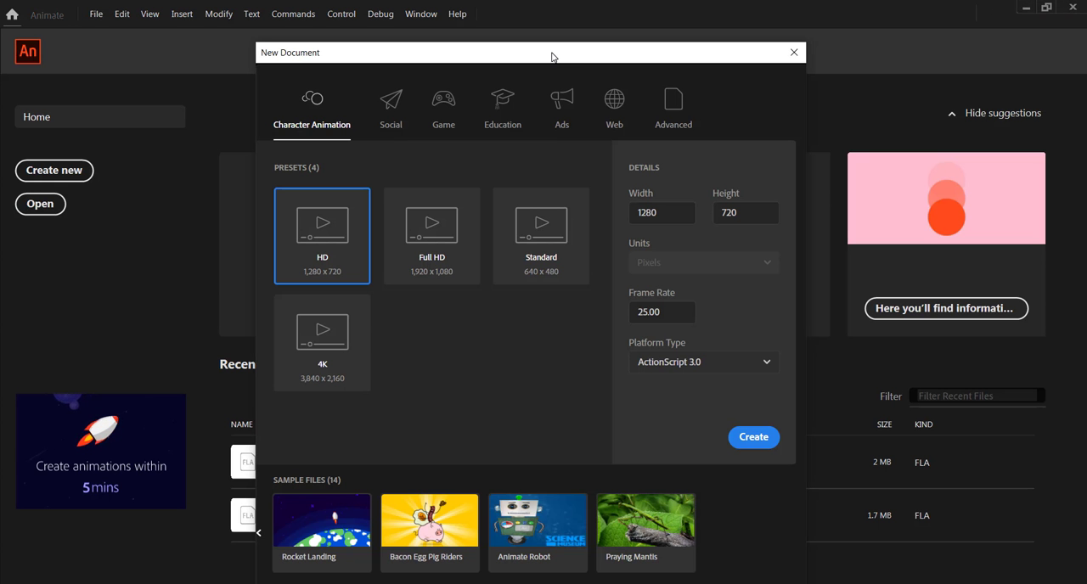
pyautogui.moveTo(552, 57); pyautogui.dragTo(556, 61)
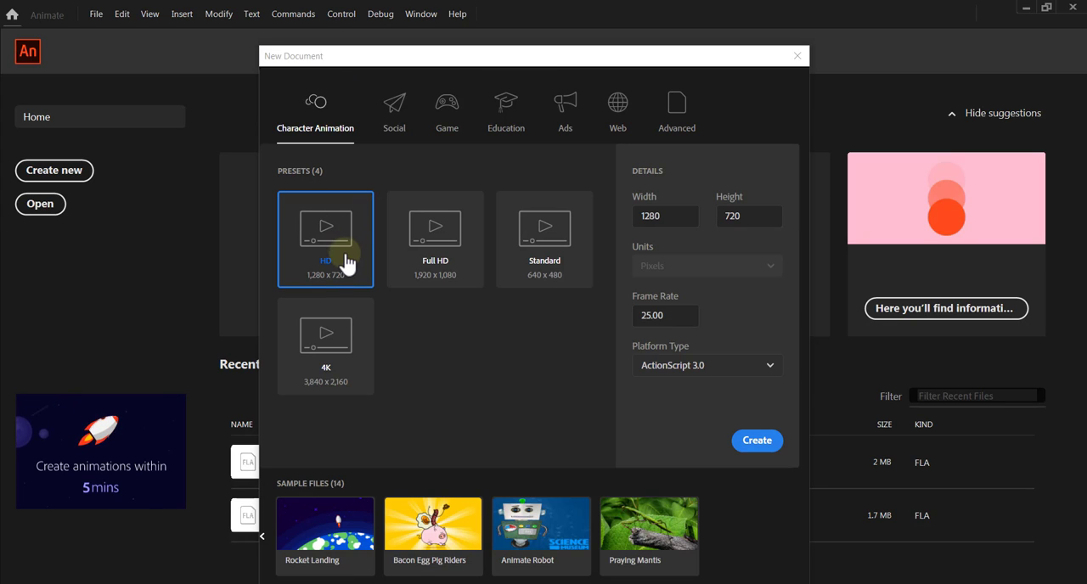
pyautogui.click(663, 314)
pyautogui.doubleClick(663, 314)
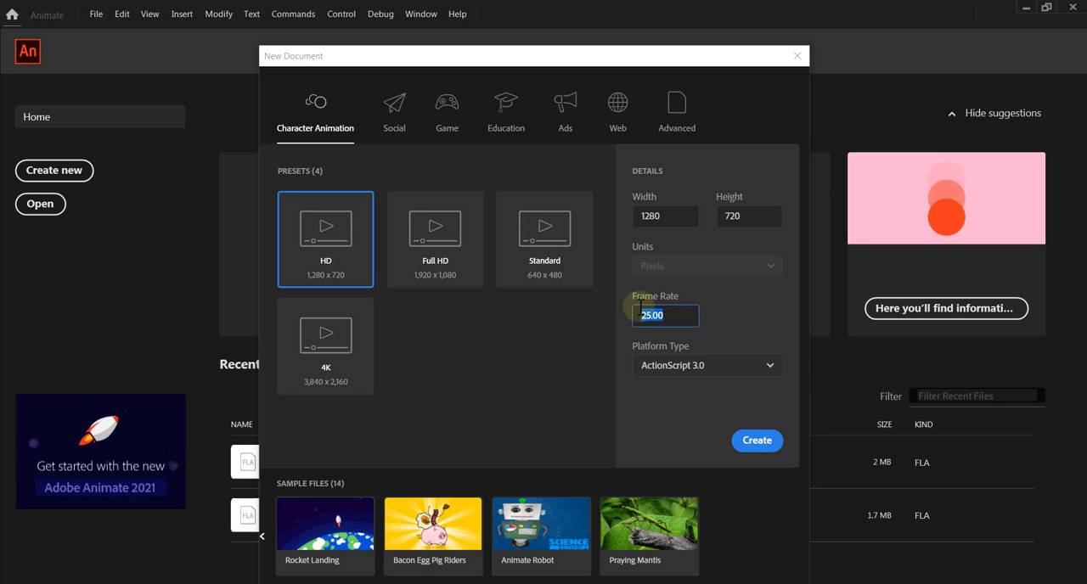
pyautogui.click(735, 450)
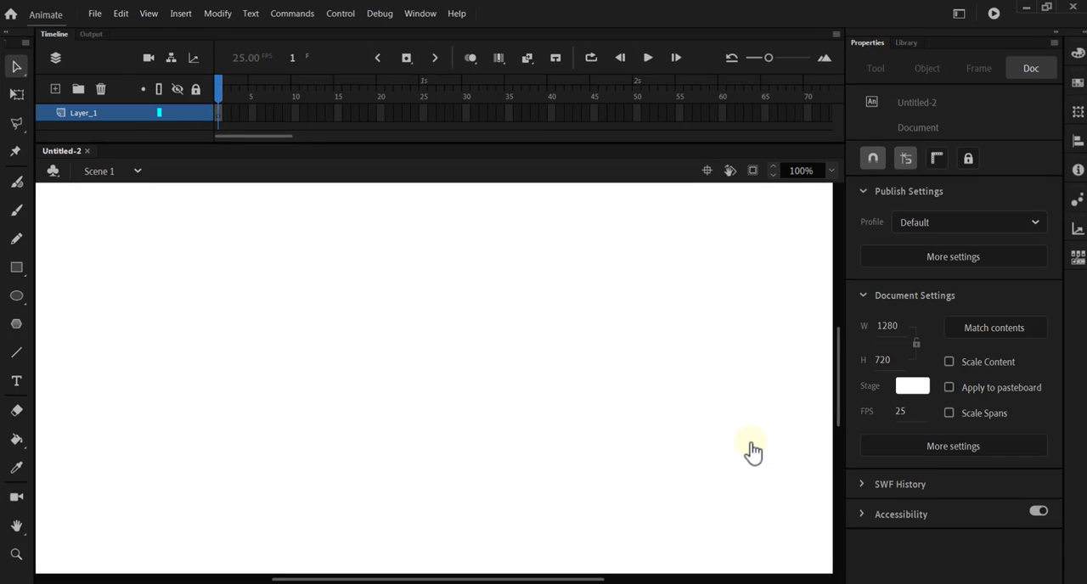
# Step: Draw a black-filled rectangle with a green stroke covering the whole stage on frame 1 of Layer_1
pyautogui.click(770, 76)
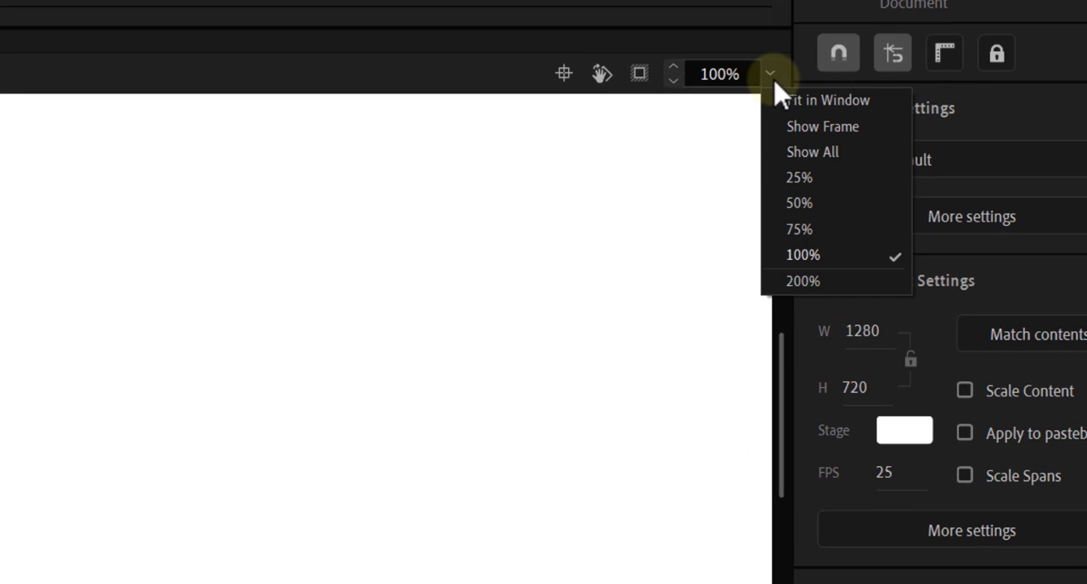
pyautogui.click(798, 109)
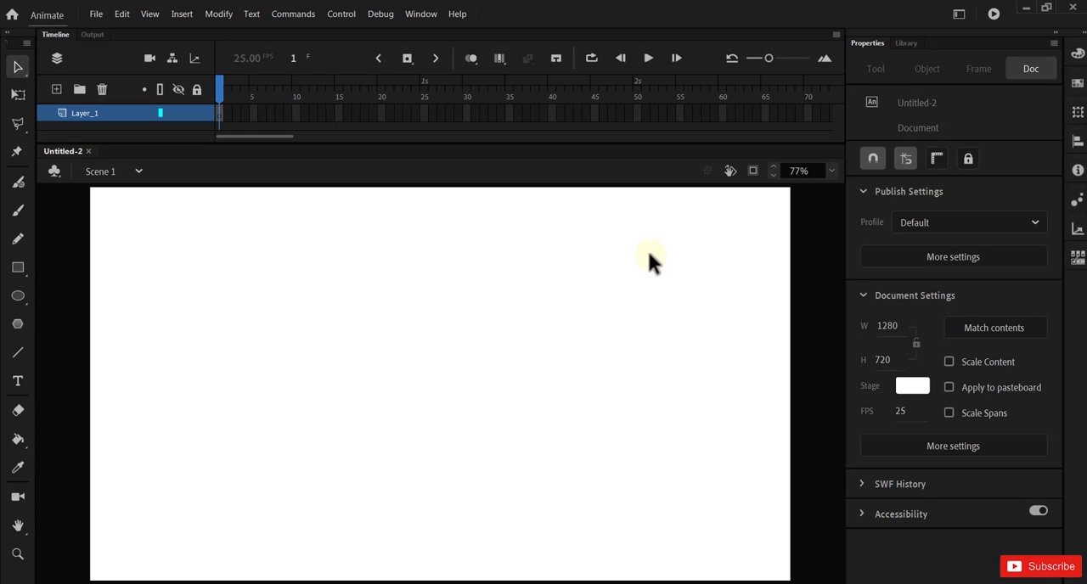
pyautogui.scroll(-2, 492, 304)
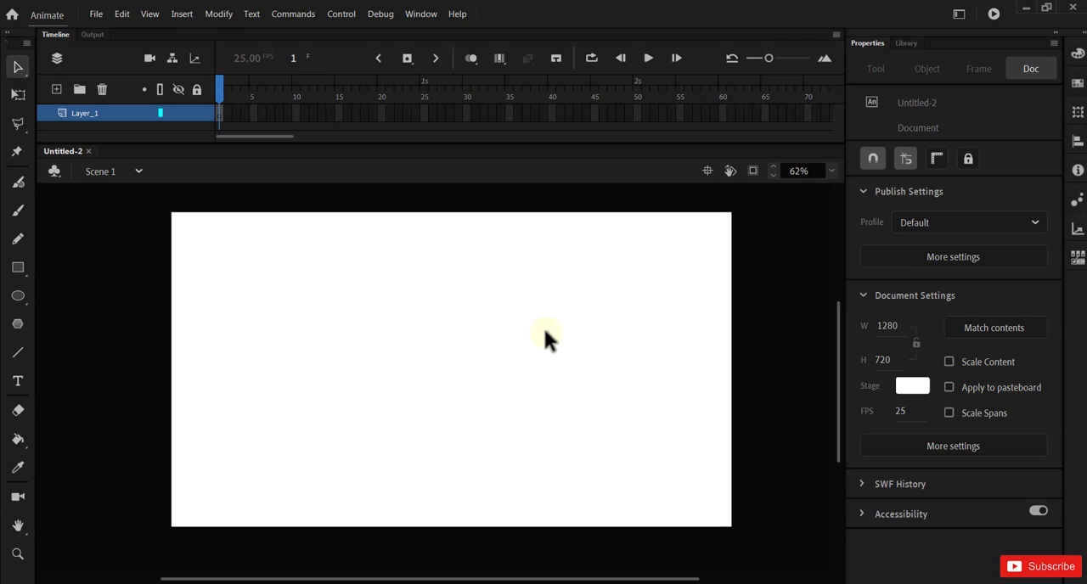
pyautogui.click(17, 268)
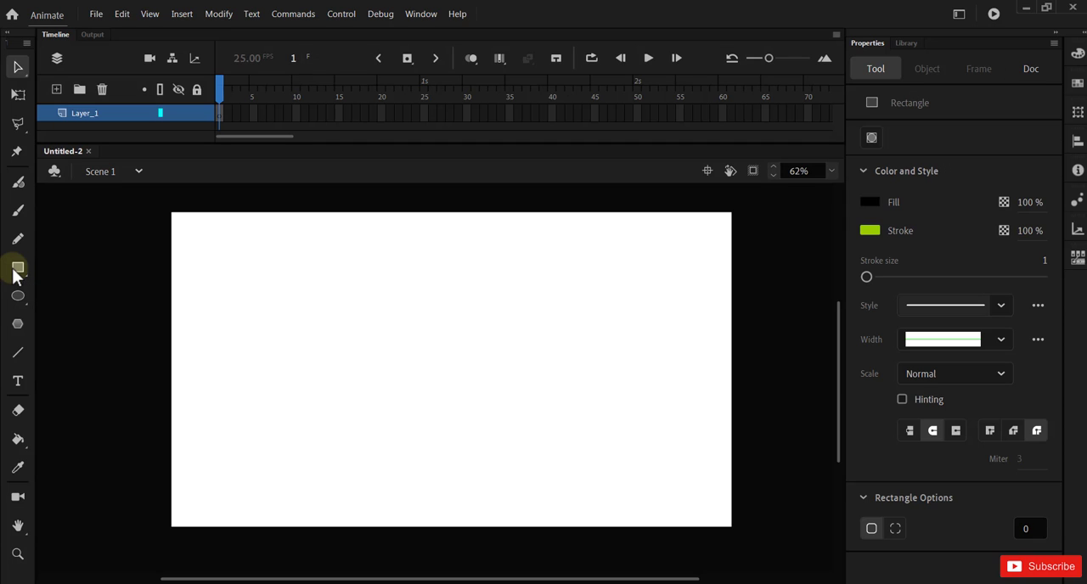
pyautogui.click(219, 116)
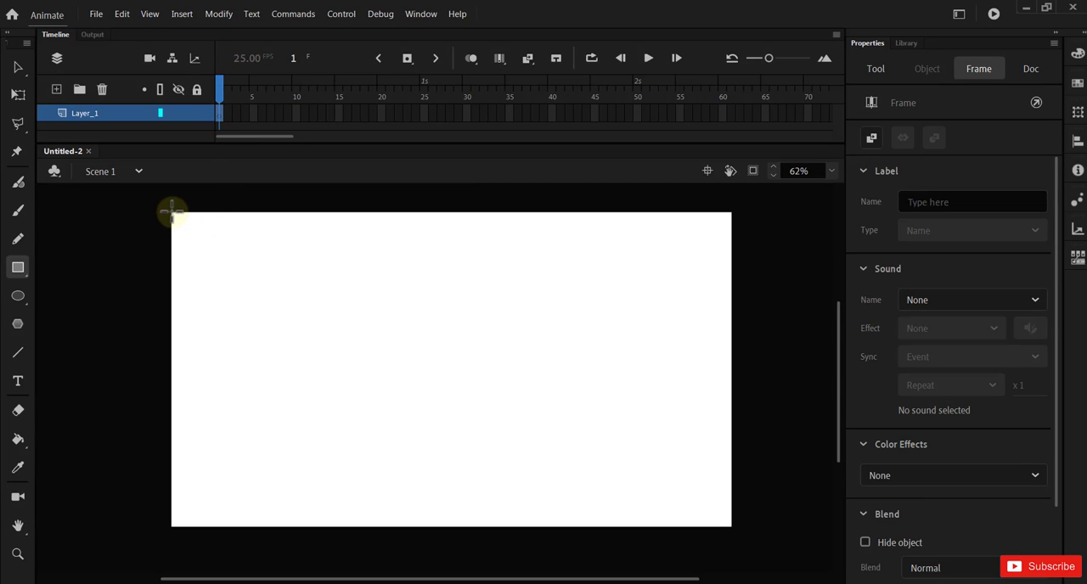
pyautogui.moveTo(172, 213)
pyautogui.mouseDown()
pyautogui.moveTo(182, 230)
pyautogui.moveTo(495, 433)
pyautogui.moveTo(731, 527)
pyautogui.mouseUp()
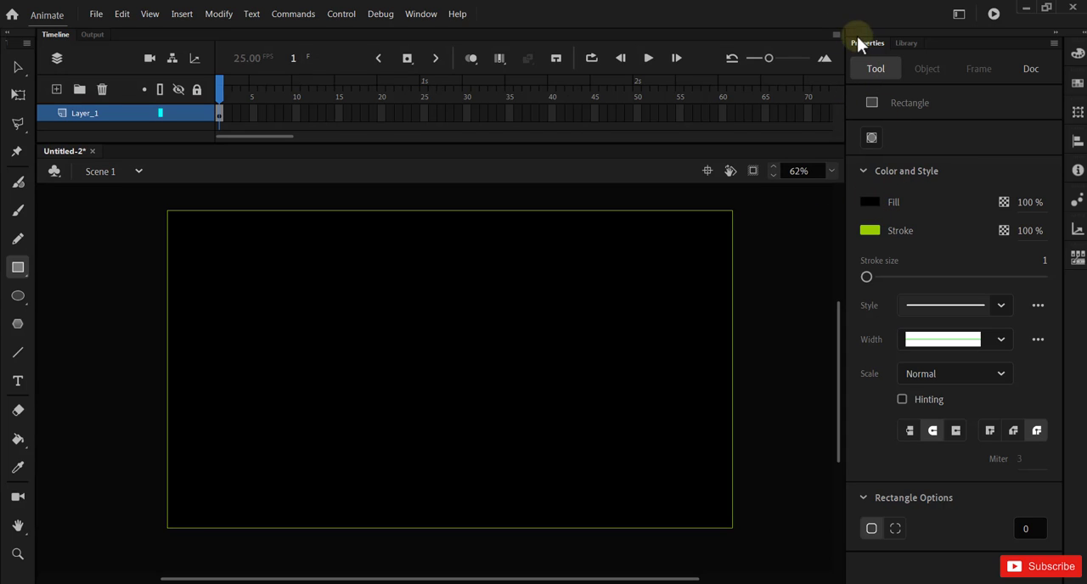
# Step: Change the Rectangle tool's fill to blue and recolour the drawn rectangle's fill to dark blue #000066
pyautogui.click(874, 204)
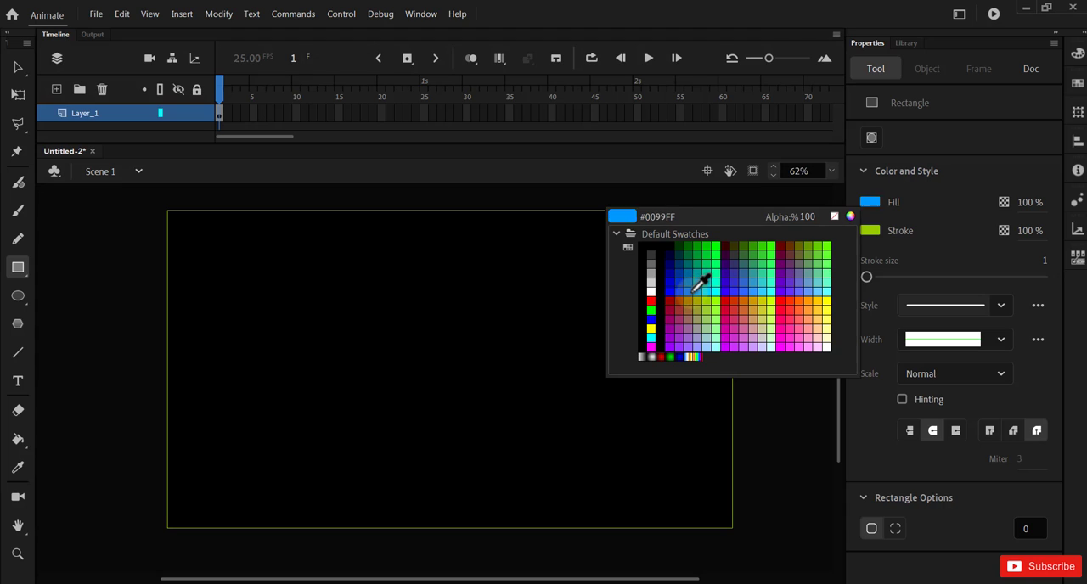
pyautogui.click(692, 292)
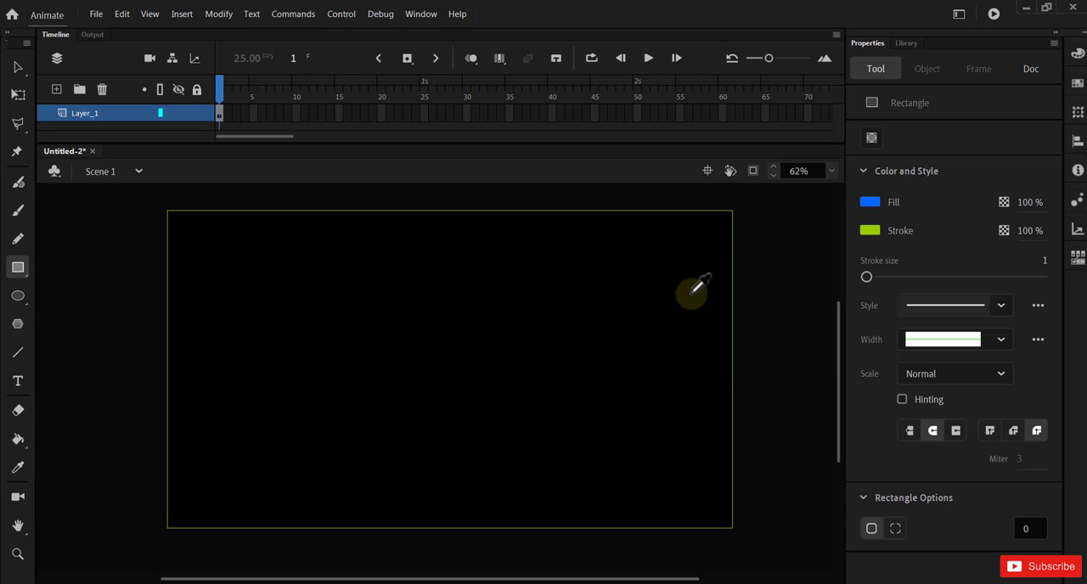
pyautogui.click(17, 67)
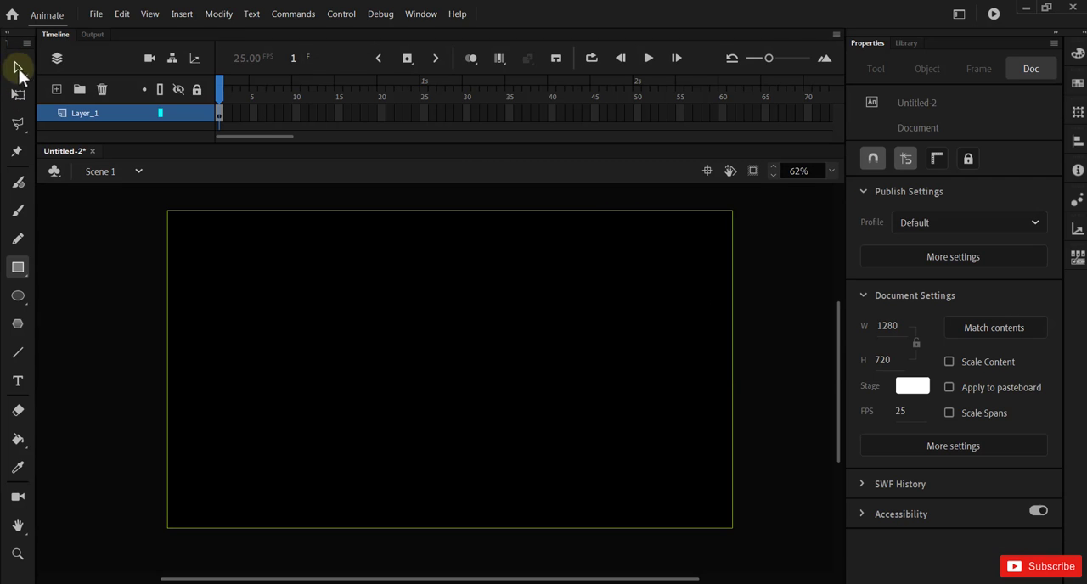
pyautogui.click(439, 377)
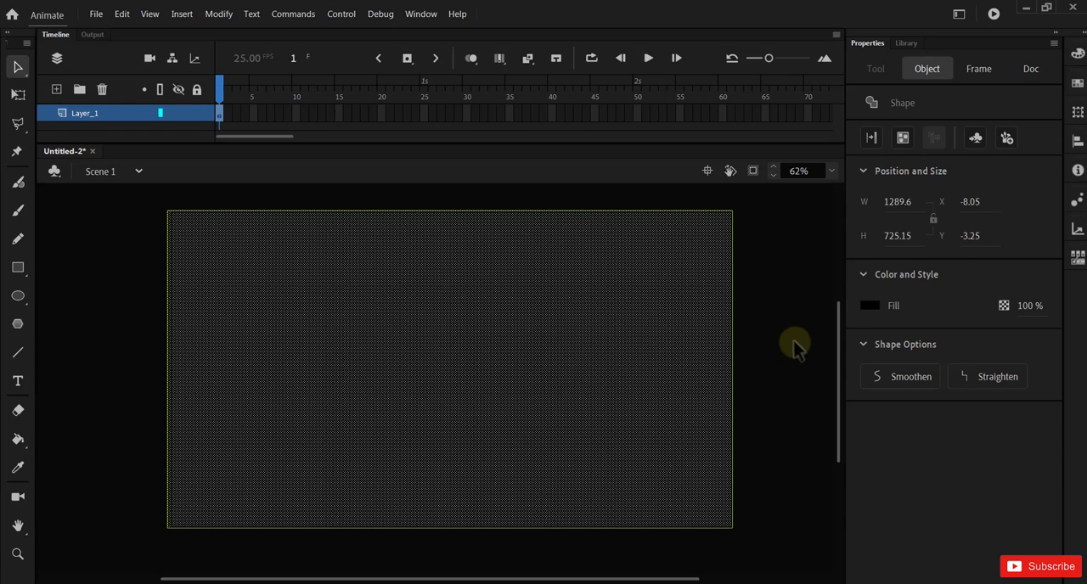
pyautogui.click(868, 307)
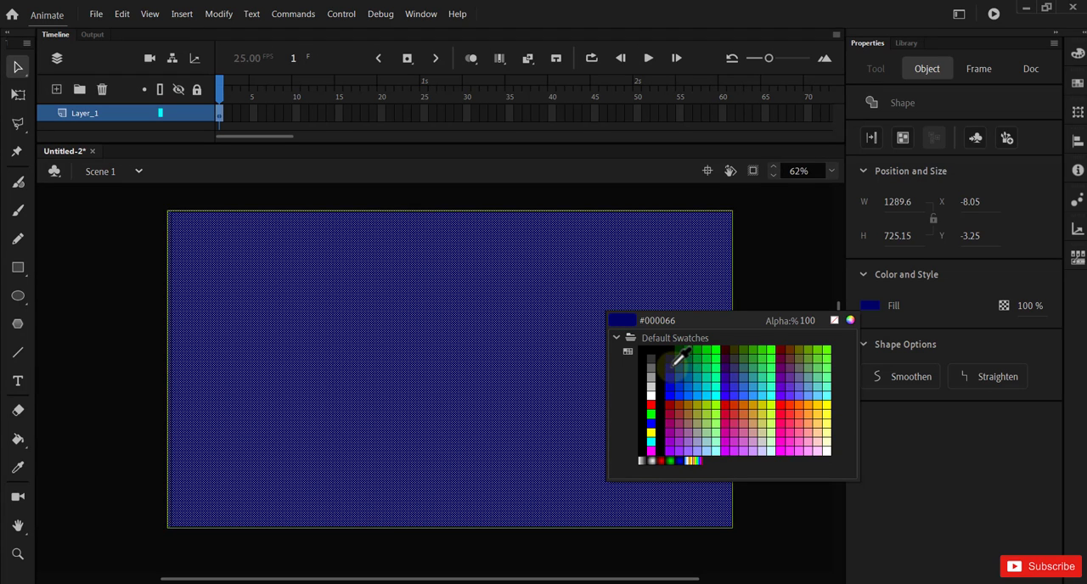
pyautogui.click(674, 364)
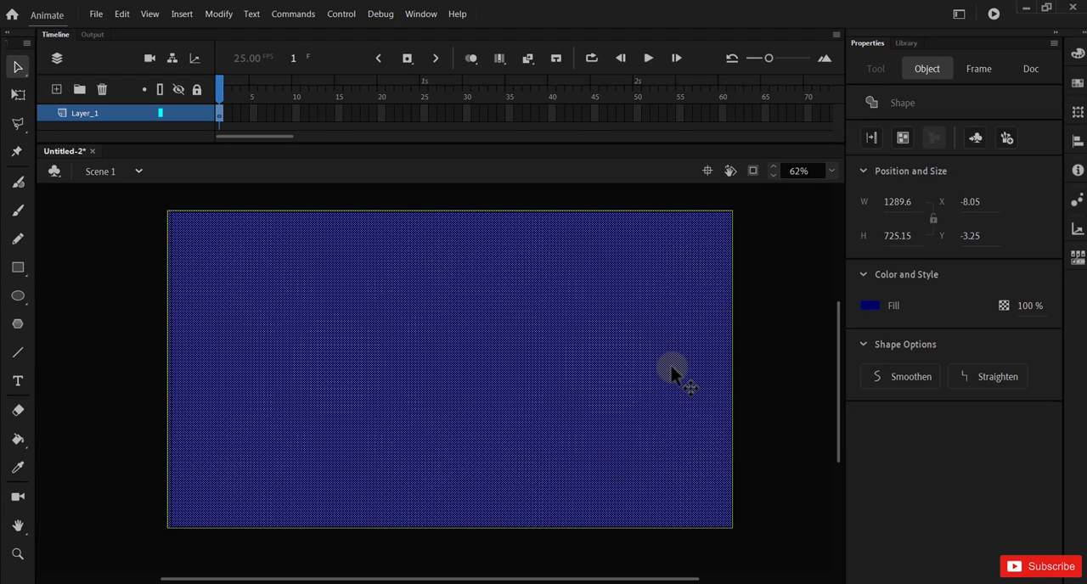
pyautogui.click(809, 367)
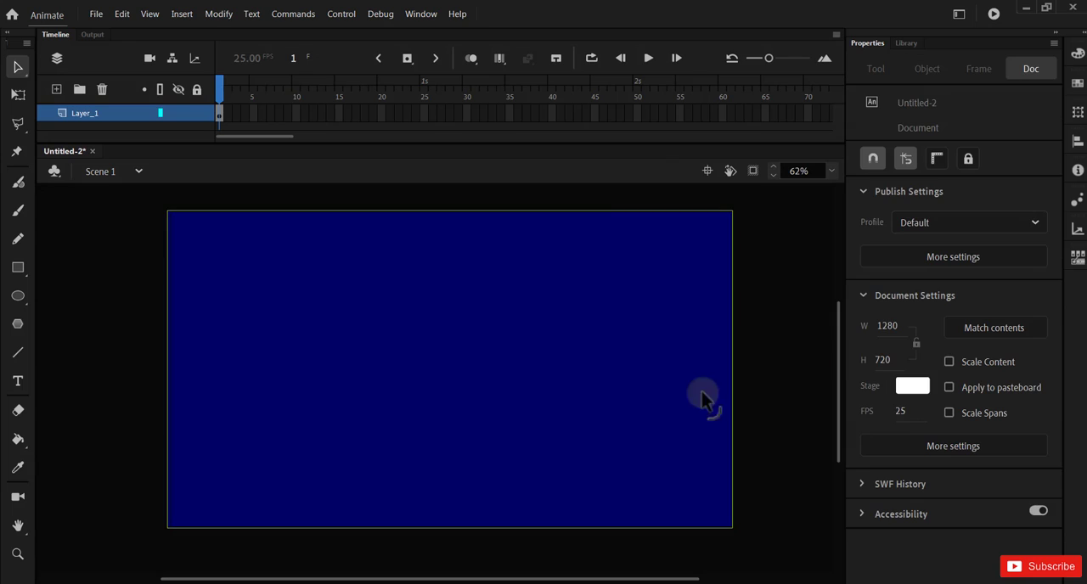
# Step: Delete the complete green outline around the rectangle
pyautogui.click(732, 302)
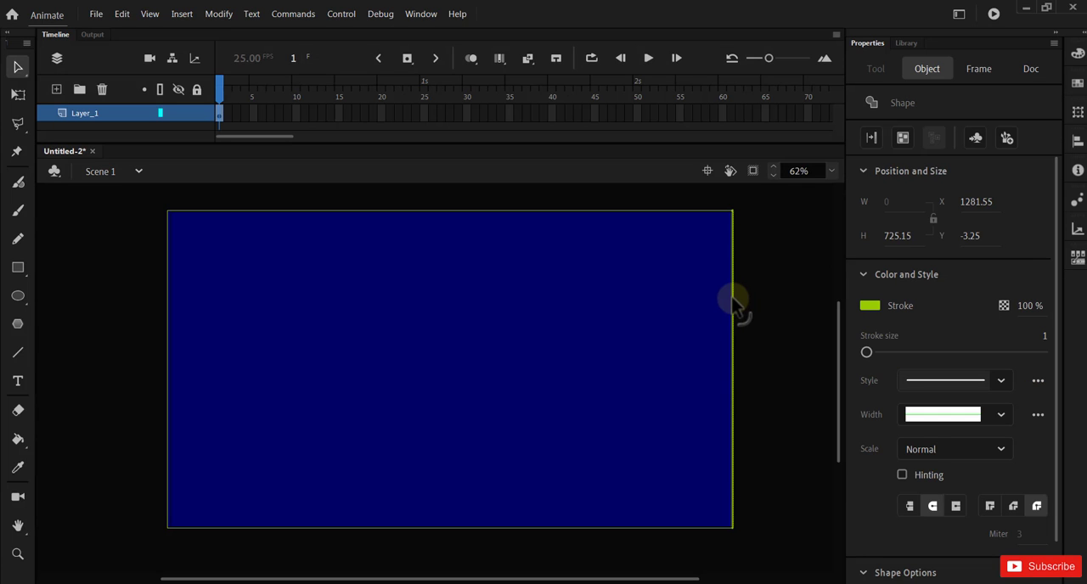
pyautogui.doubleClick(732, 301)
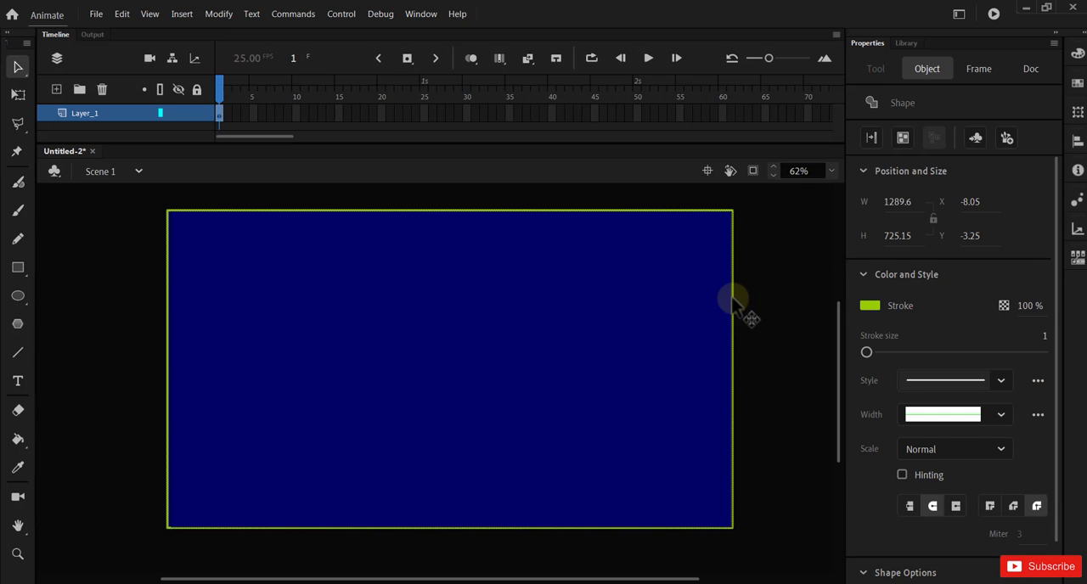
pyautogui.press('Delete')
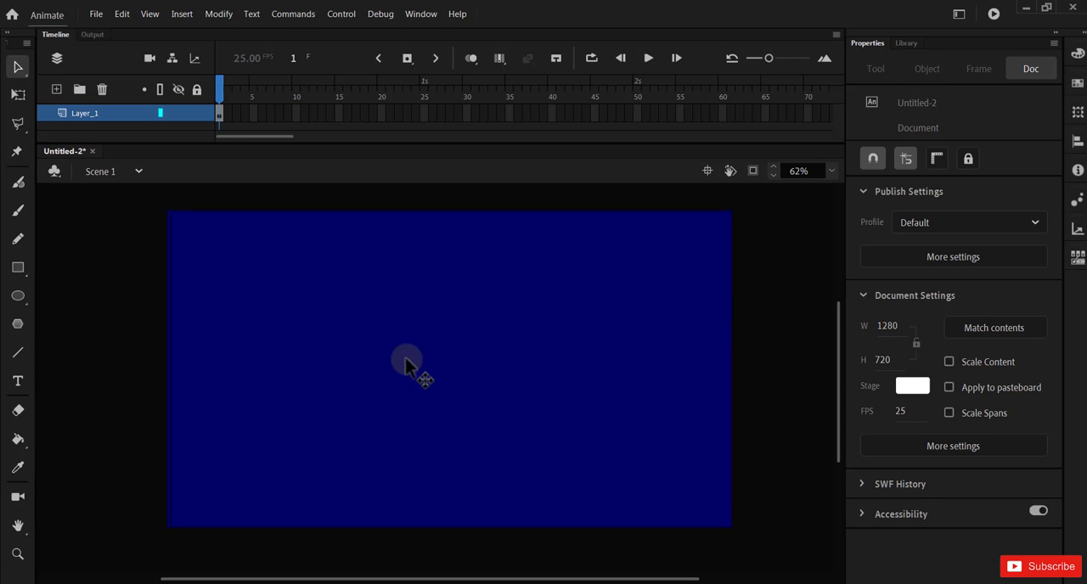
# Step: Set the rectangle's fill colour to bright green #00FF33
pyautogui.click(343, 376)
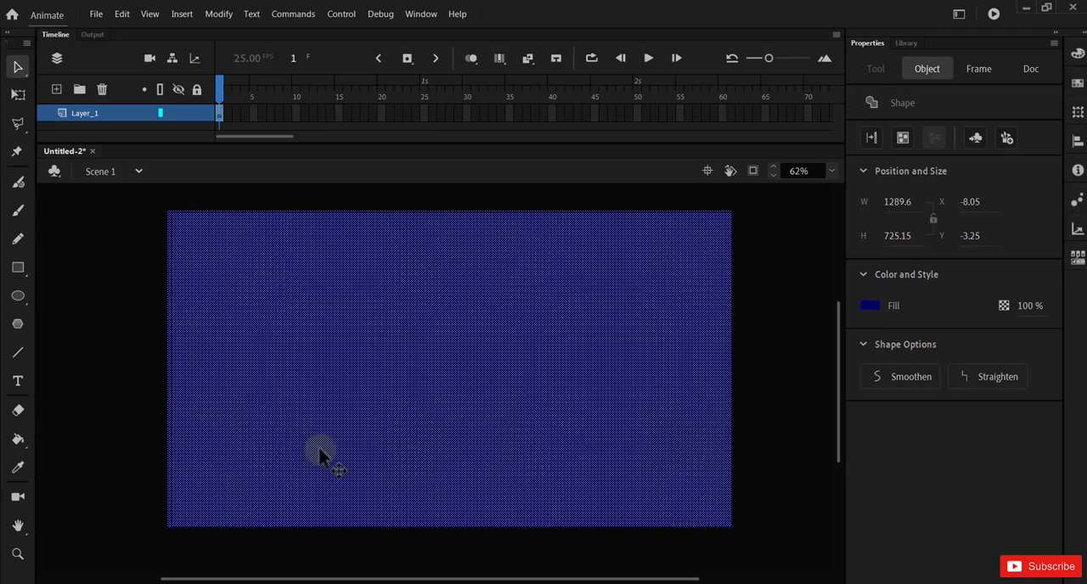
pyautogui.click(166, 231)
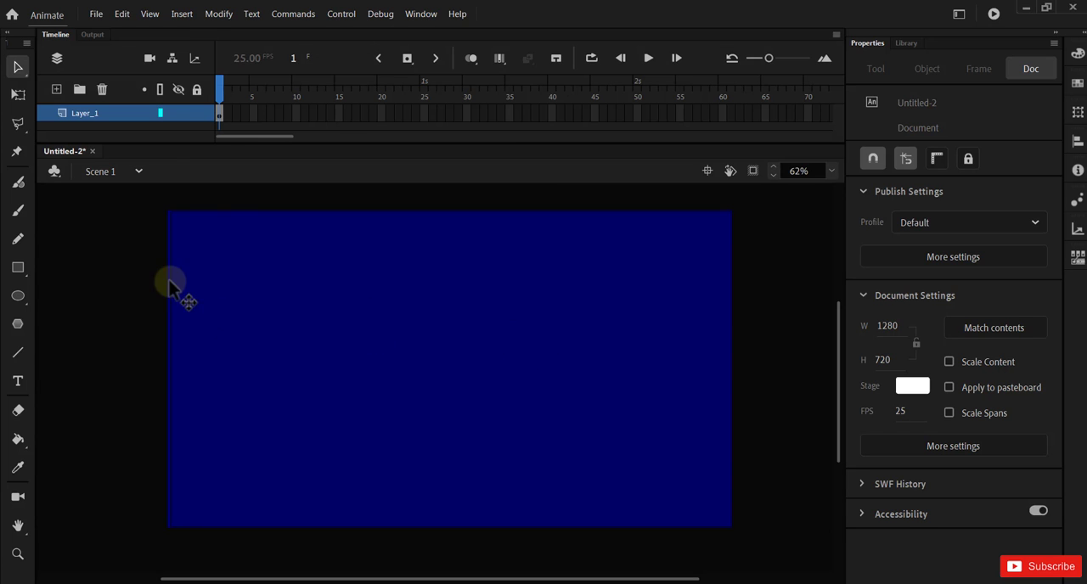
pyautogui.click(650, 367)
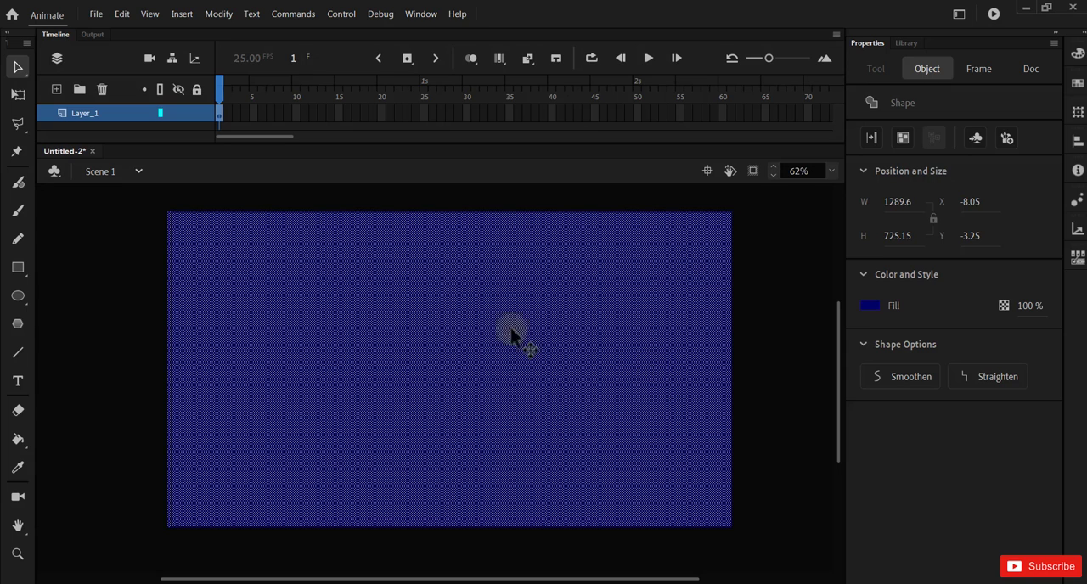
pyautogui.click(867, 307)
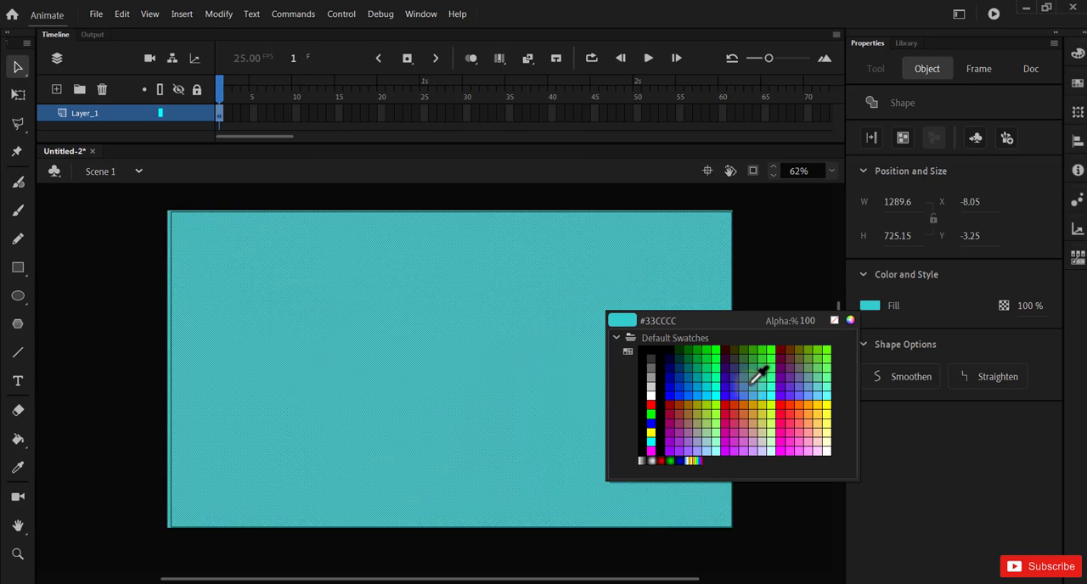
pyautogui.click(721, 348)
pyautogui.click(752, 344)
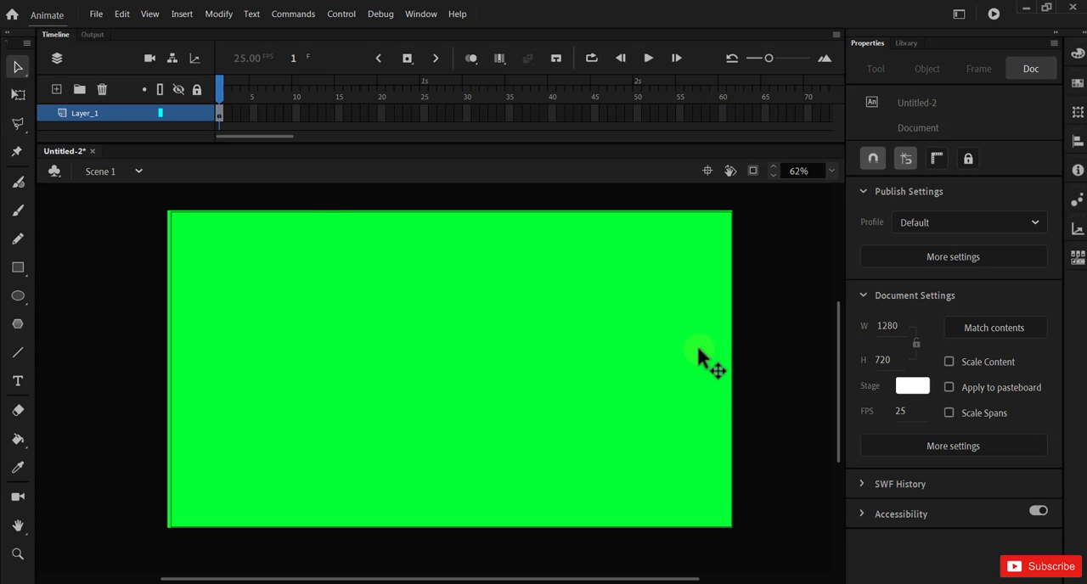
# Step: Create a motion tween from the rectangle on Layer_1 and extend it with a keyframe at frame 30
pyautogui.rightClick(219, 111)
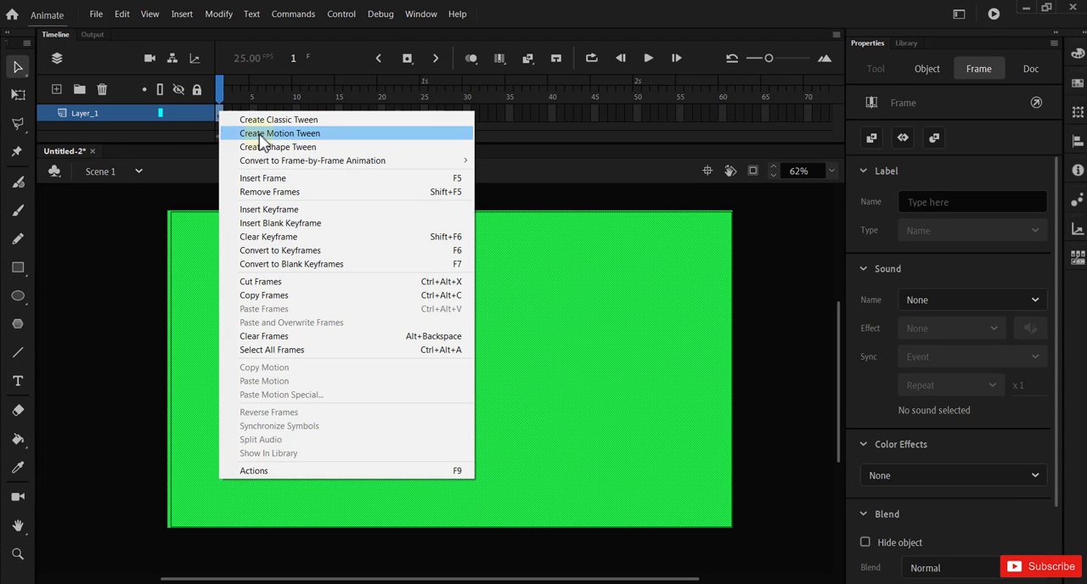
pyautogui.click(318, 135)
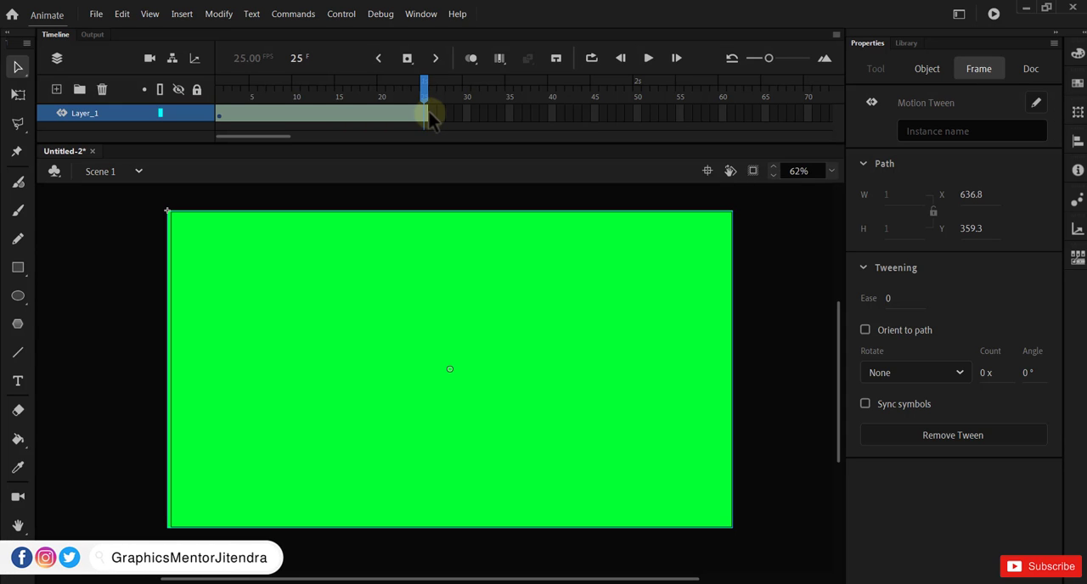
pyautogui.click(468, 114)
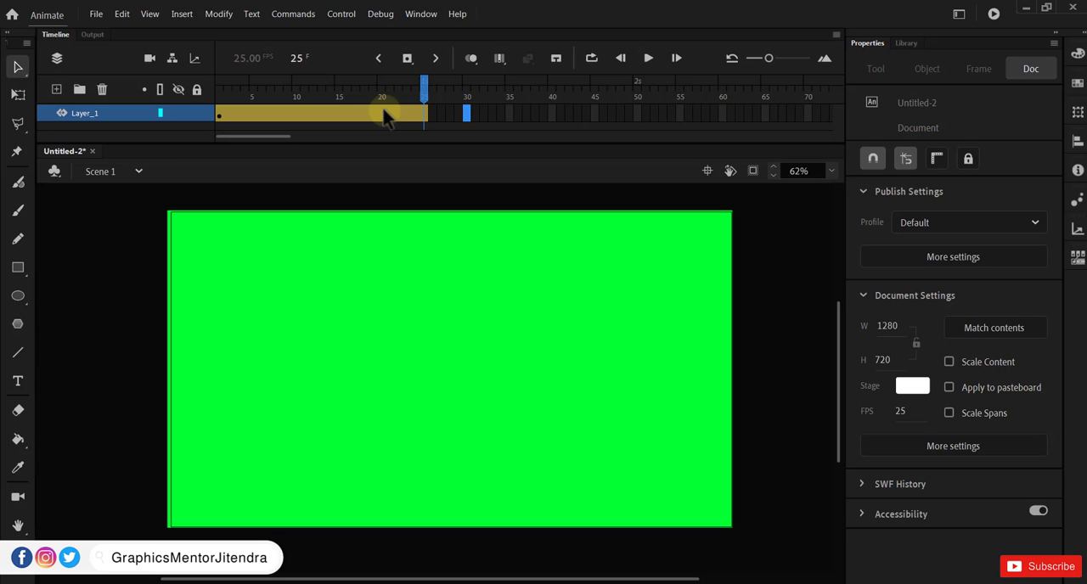
pyautogui.click(821, 411)
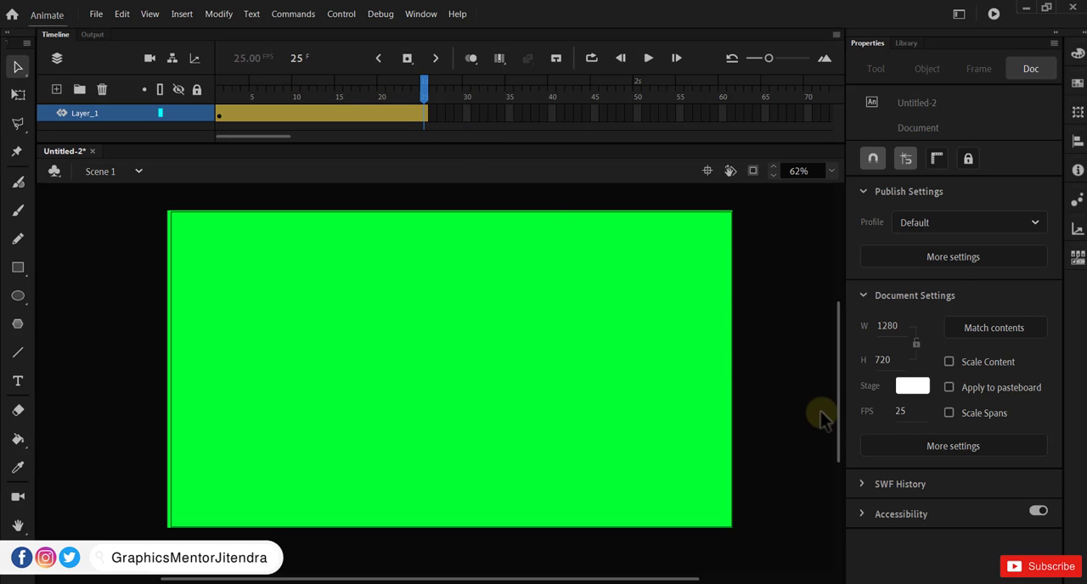
pyautogui.click(904, 411)
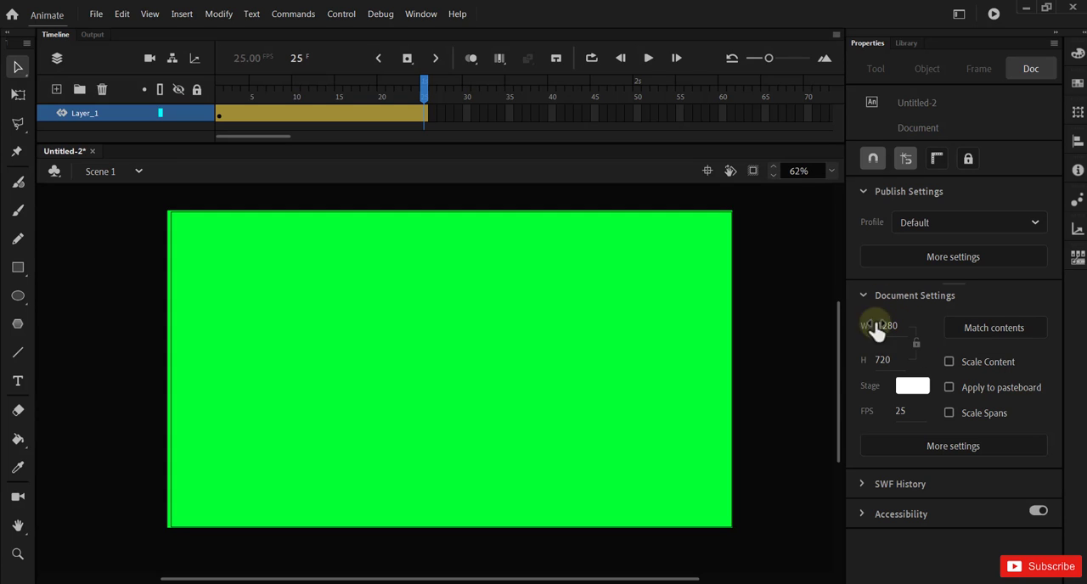
pyautogui.click(469, 114)
pyautogui.press('F5')
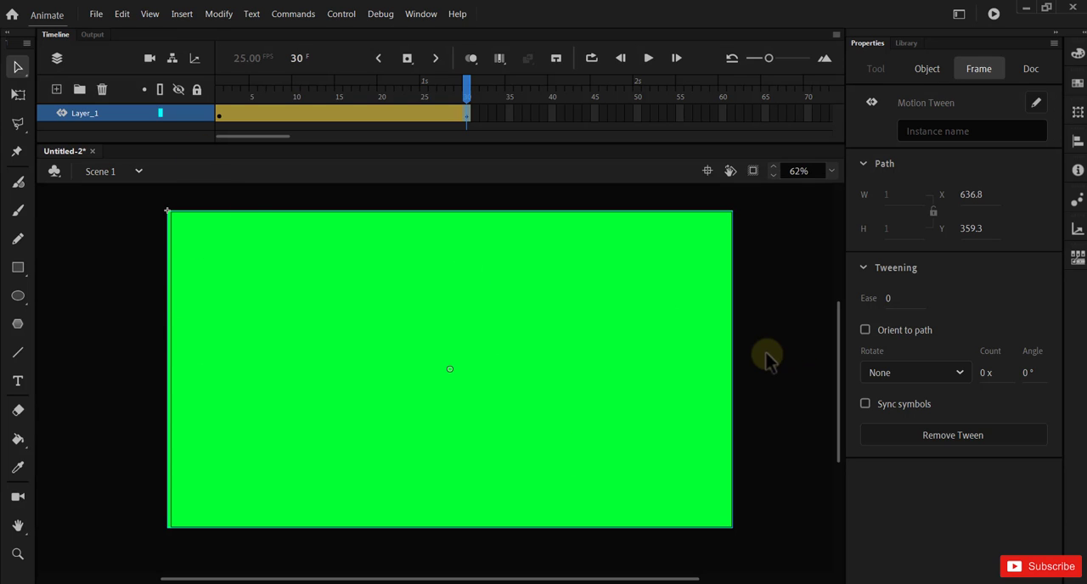
# Step: At frame 15, move the green rectangle left until it is almost entirely off the stage, at about X -1260, Y -5
pyautogui.click(219, 110)
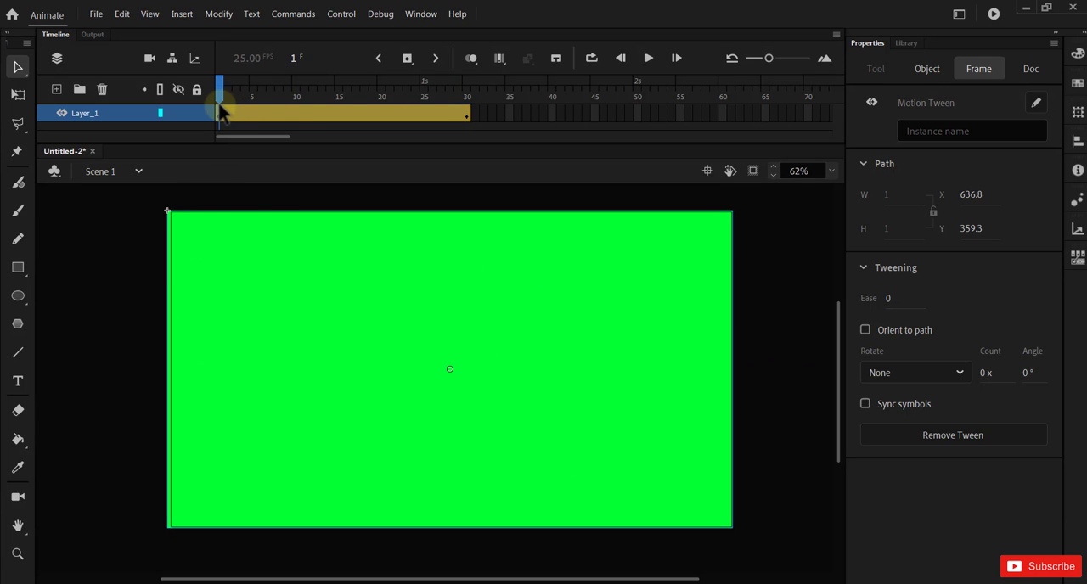
pyautogui.press('Return')
pyautogui.click(342, 88)
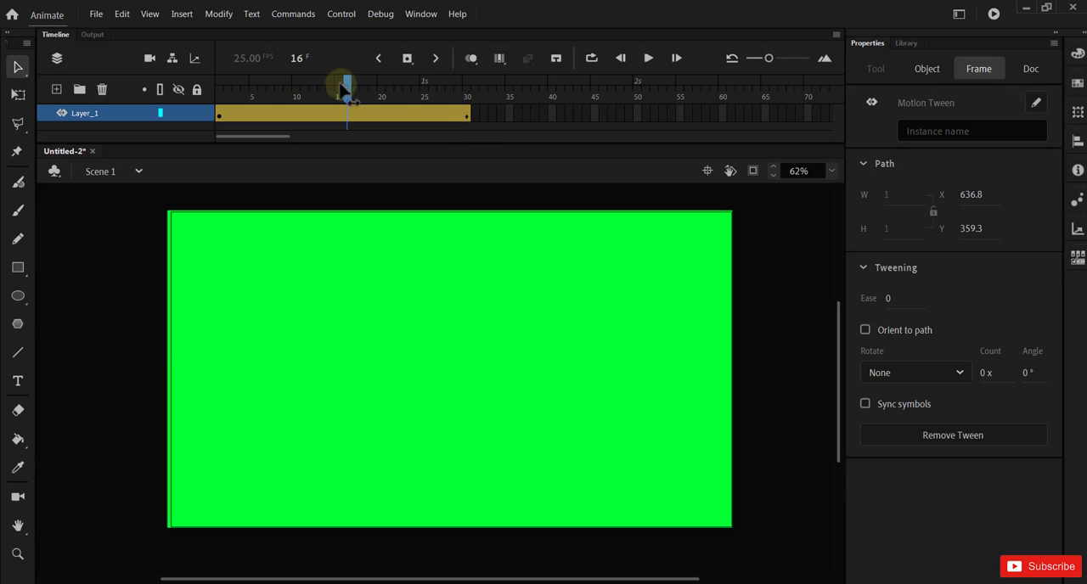
pyautogui.moveTo(342, 87)
pyautogui.mouseDown()
pyautogui.moveTo(214, 59)
pyautogui.moveTo(337, 87)
pyautogui.mouseUp()
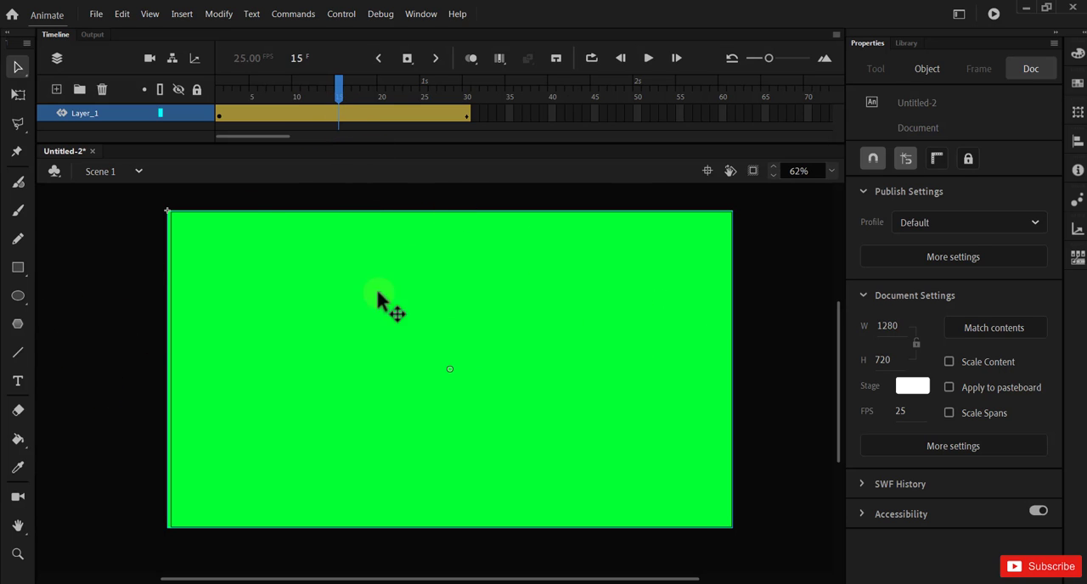
pyautogui.click(705, 364)
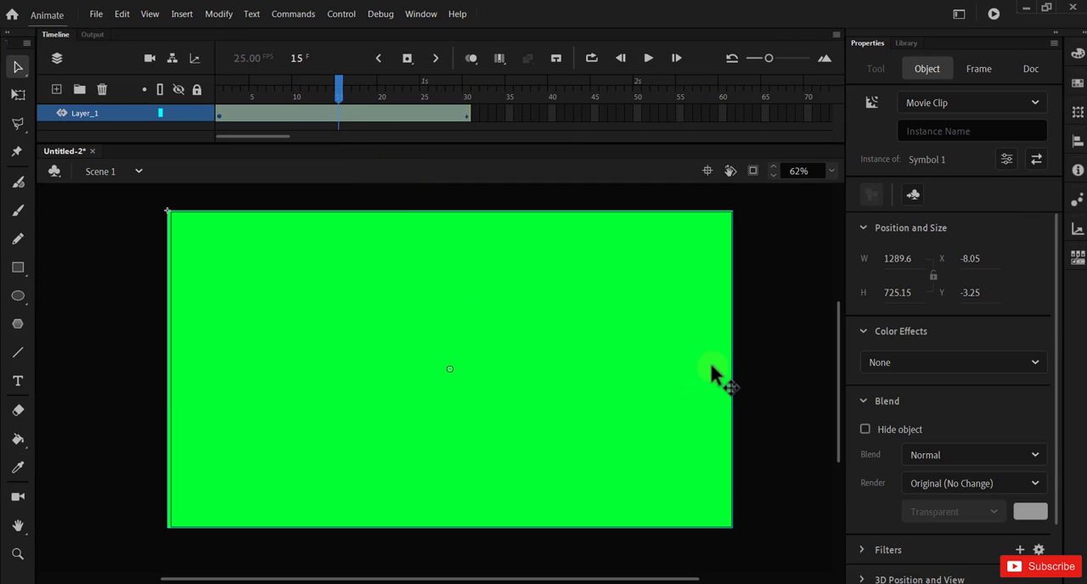
pyautogui.moveTo(710, 367); pyautogui.dragTo(162, 414)
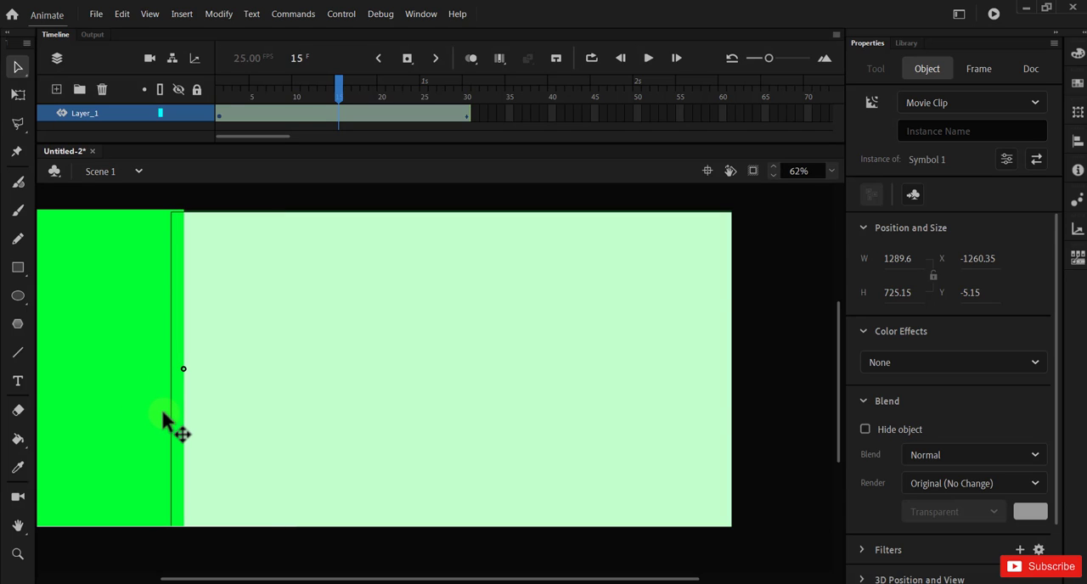
# Step: At frame 15, shift the green rectangle right to about X -1205 and scrub through the tween from frame 1 to frame 30
pyautogui.moveTo(162, 413); pyautogui.dragTo(186, 414)
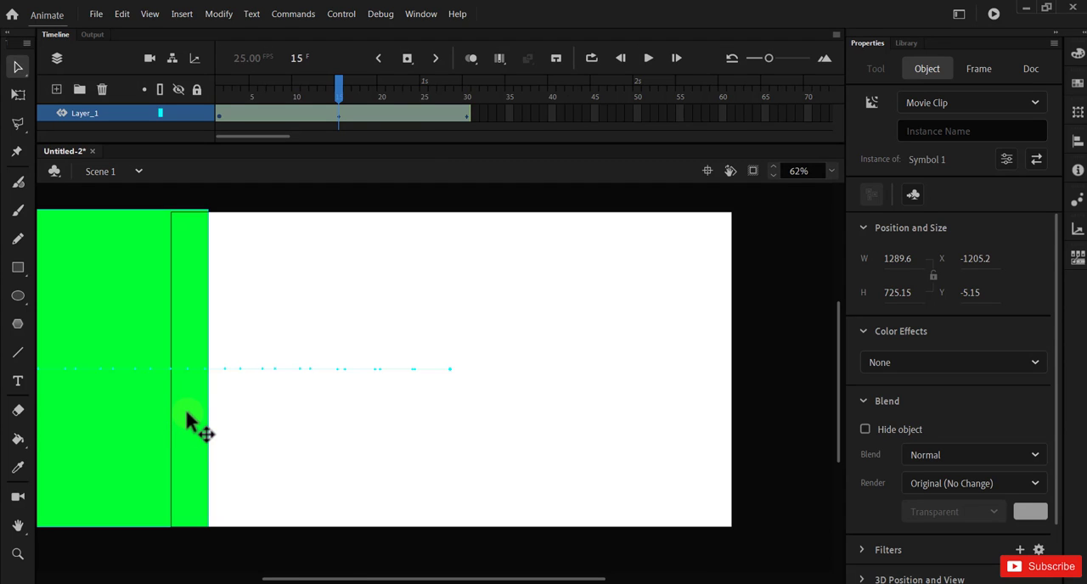
pyautogui.moveTo(339, 85); pyautogui.dragTo(216, 100)
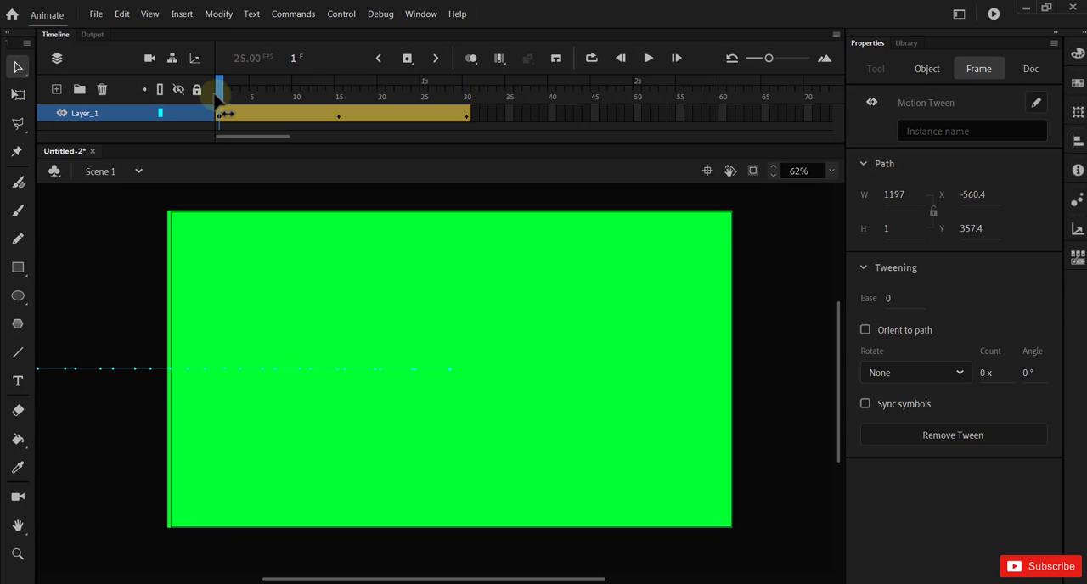
pyautogui.moveTo(214, 100); pyautogui.dragTo(466, 123)
pyautogui.click(524, 423)
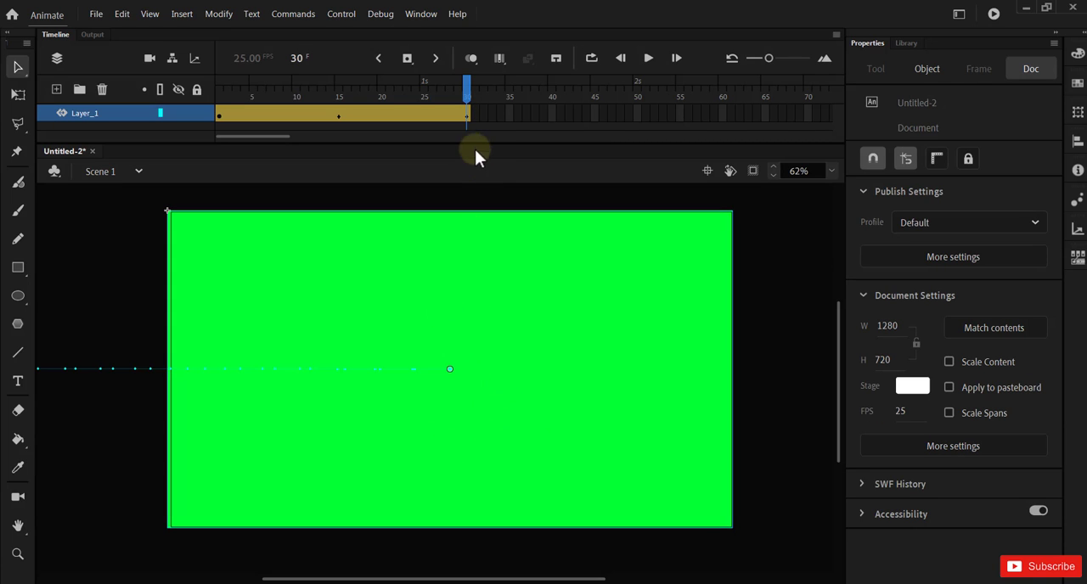
pyautogui.moveTo(467, 100)
pyautogui.mouseDown()
pyautogui.moveTo(340, 101)
pyautogui.moveTo(469, 112)
pyautogui.mouseUp()
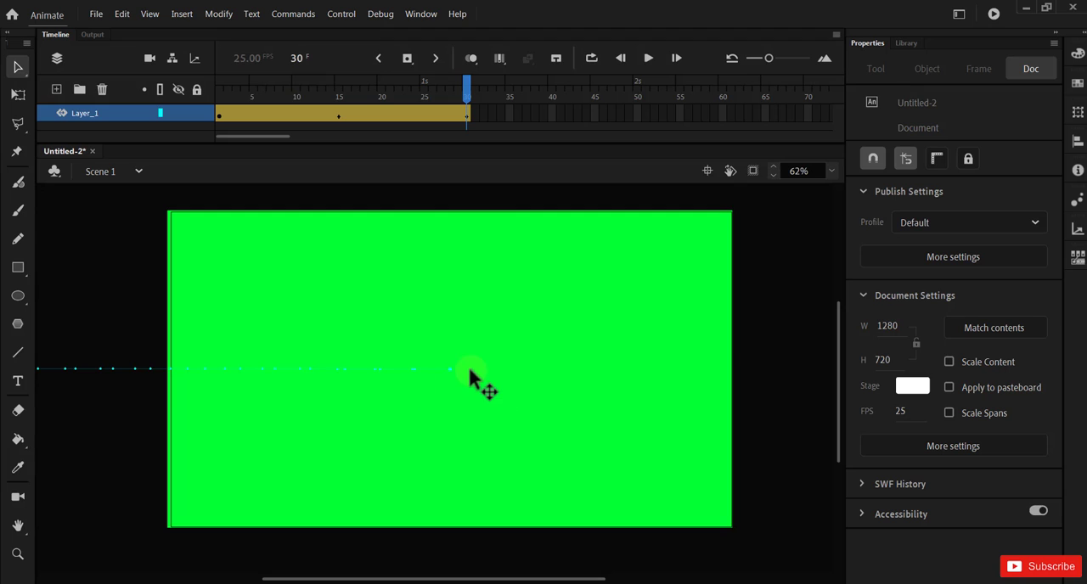
pyautogui.moveTo(467, 96)
pyautogui.mouseDown()
pyautogui.moveTo(405, 100)
pyautogui.moveTo(468, 100)
pyautogui.mouseUp()
# Step: Play the green rectangle animation from frame 1 to review the tweened motion
pyautogui.click(218, 85)
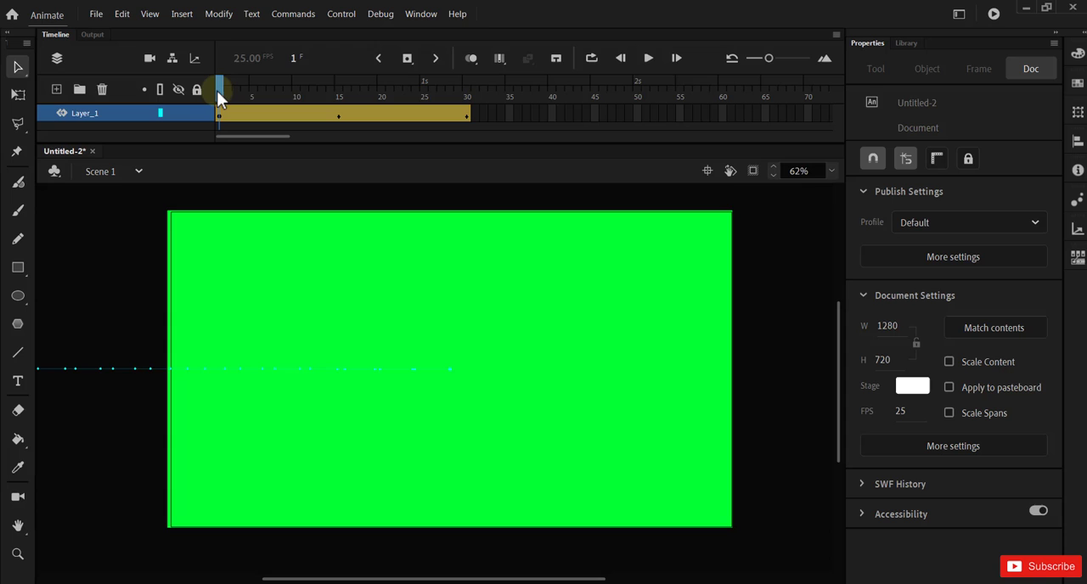
pyautogui.click(650, 58)
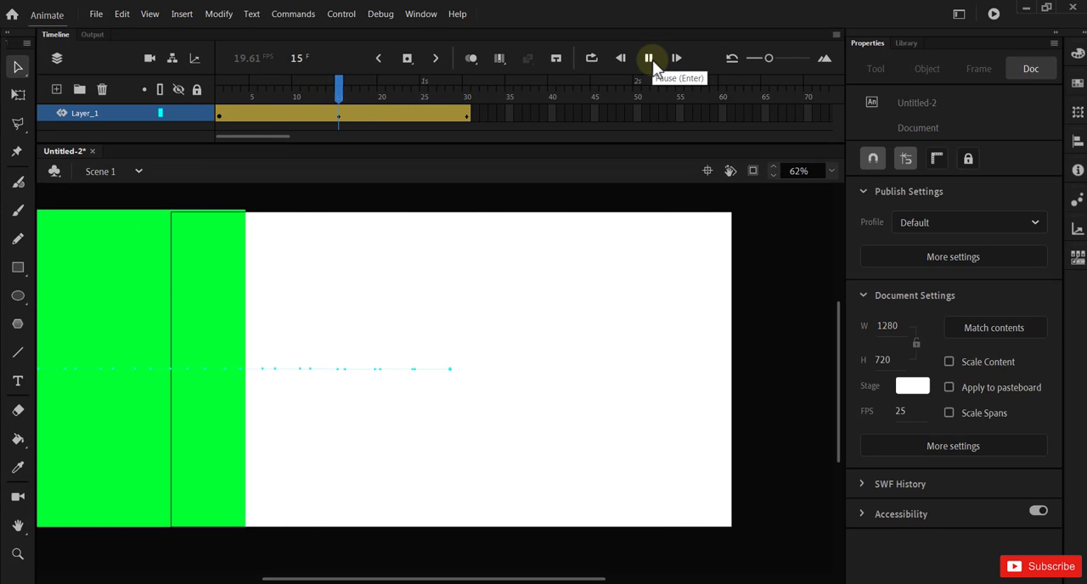
pyautogui.click(650, 59)
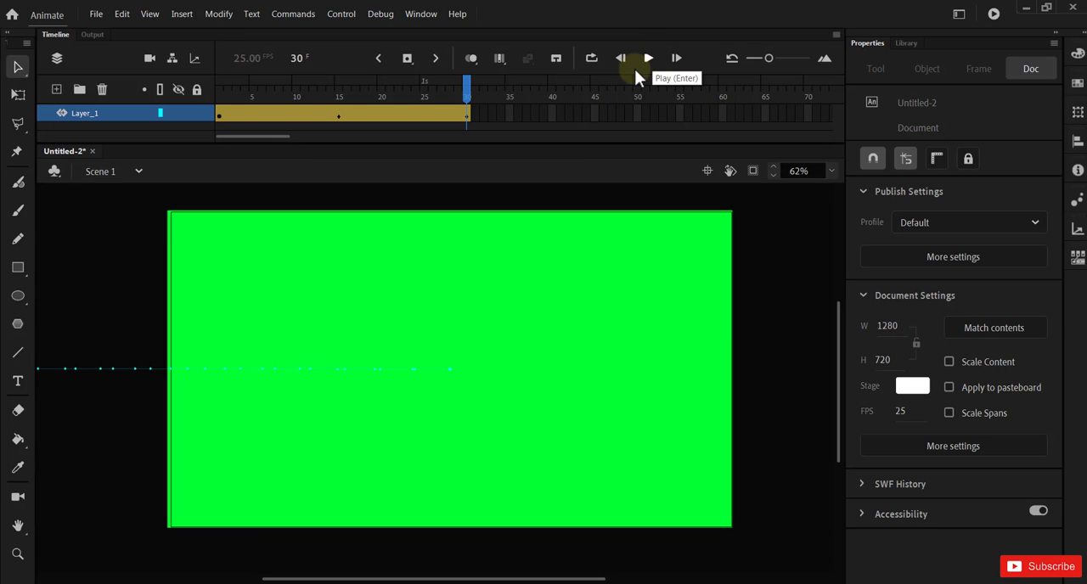
# Step: Add a new layer, Layer_2, and place it beneath Layer_1 in the timeline
pyautogui.click(56, 89)
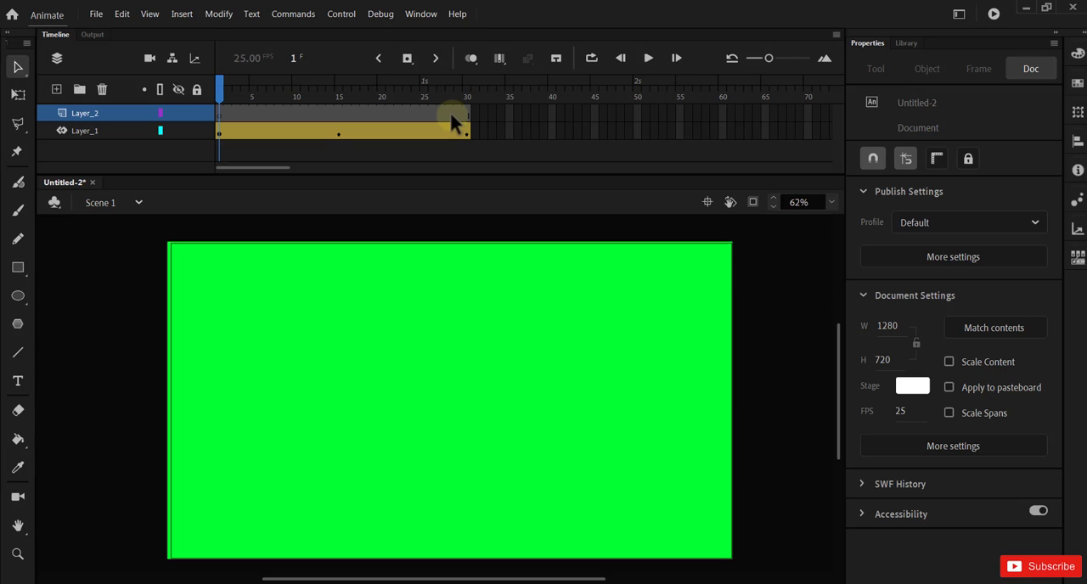
pyautogui.click(338, 110)
pyautogui.moveTo(338, 106); pyautogui.dragTo(469, 129)
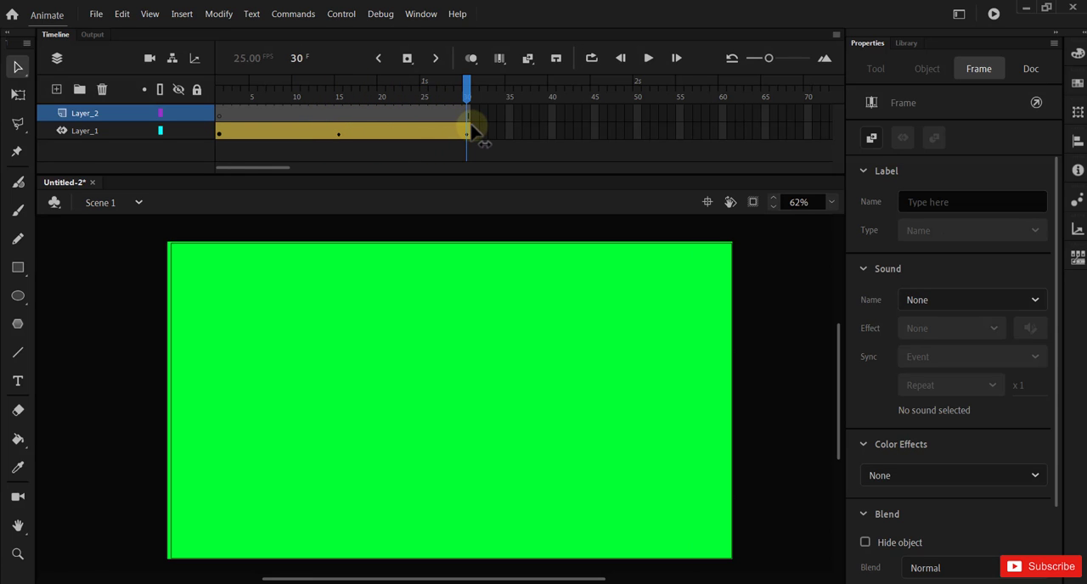
pyautogui.click(496, 229)
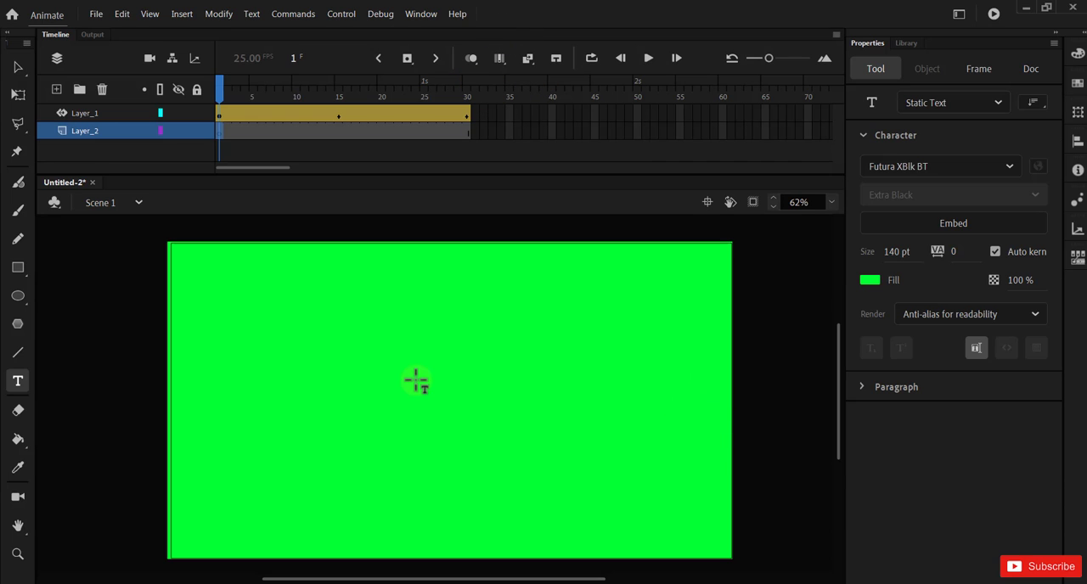
# Step: Add the static text "1" near the middle of the stage on Layer_2 and set its fill colour to #009933
pyautogui.click(416, 382)
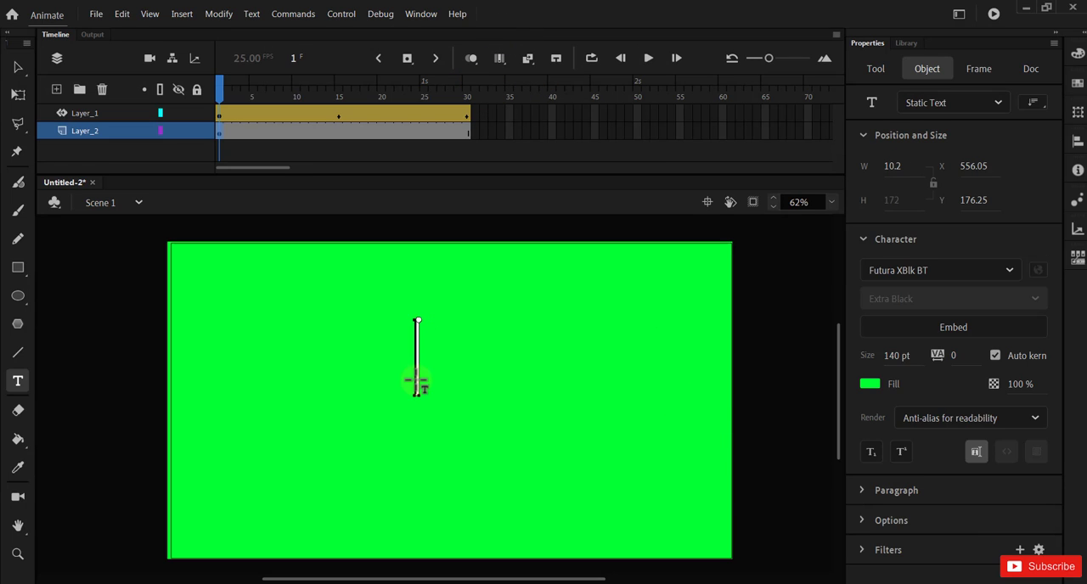
pyautogui.write('1')
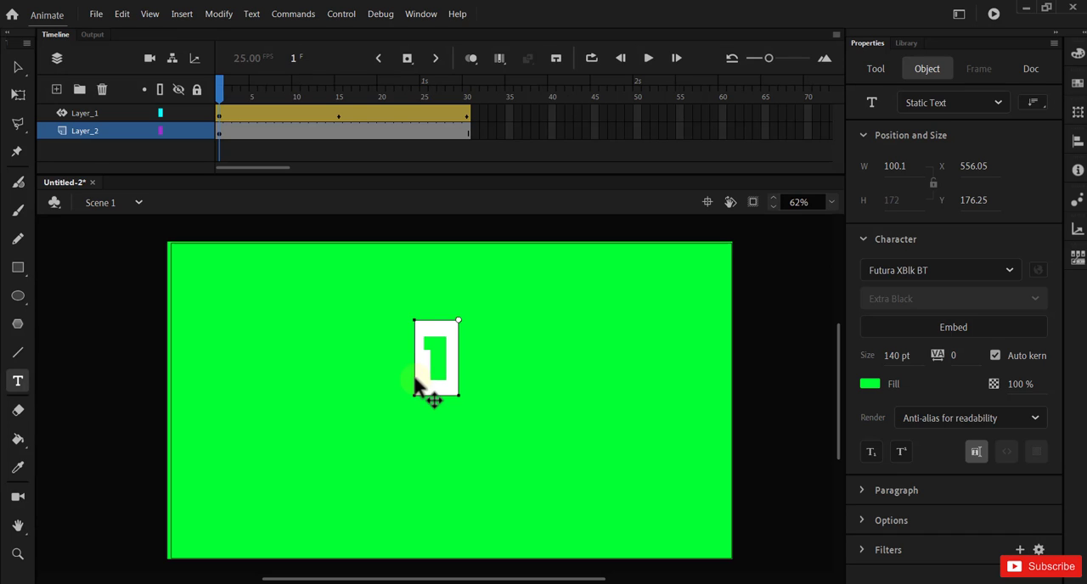
pyautogui.click(17, 66)
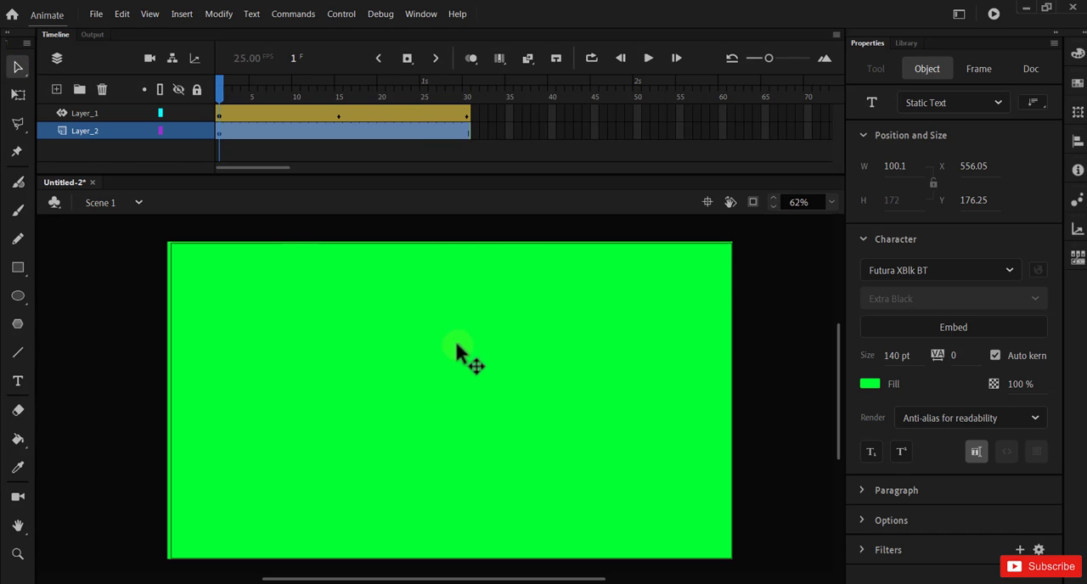
pyautogui.click(870, 385)
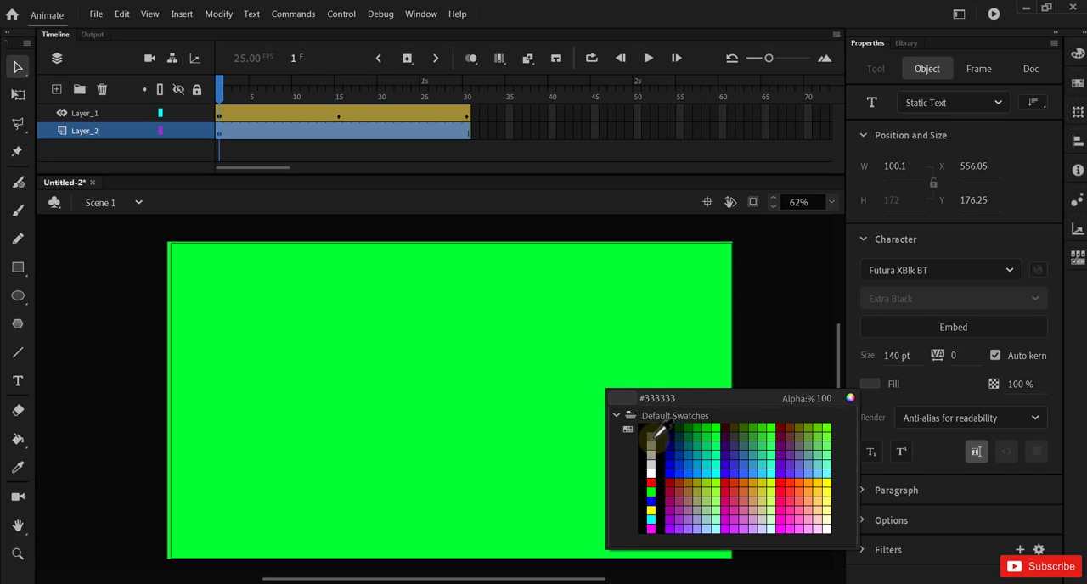
pyautogui.click(699, 434)
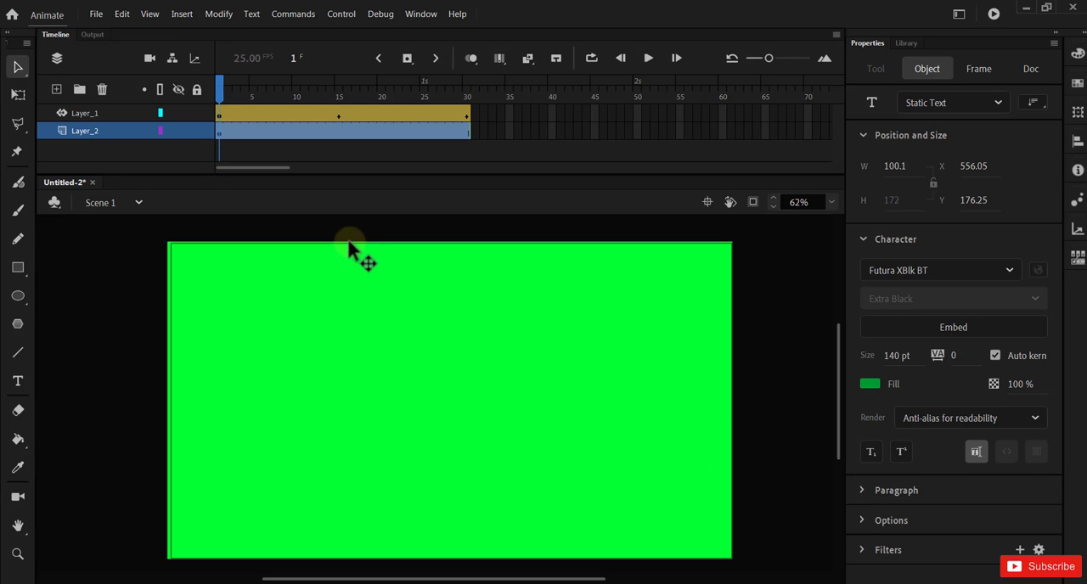
# Step: Go to frame 12, where the text is uncovered, and move the "1" straight down to about Y 277
pyautogui.moveTo(221, 102); pyautogui.dragTo(314, 109)
pyautogui.click(430, 262)
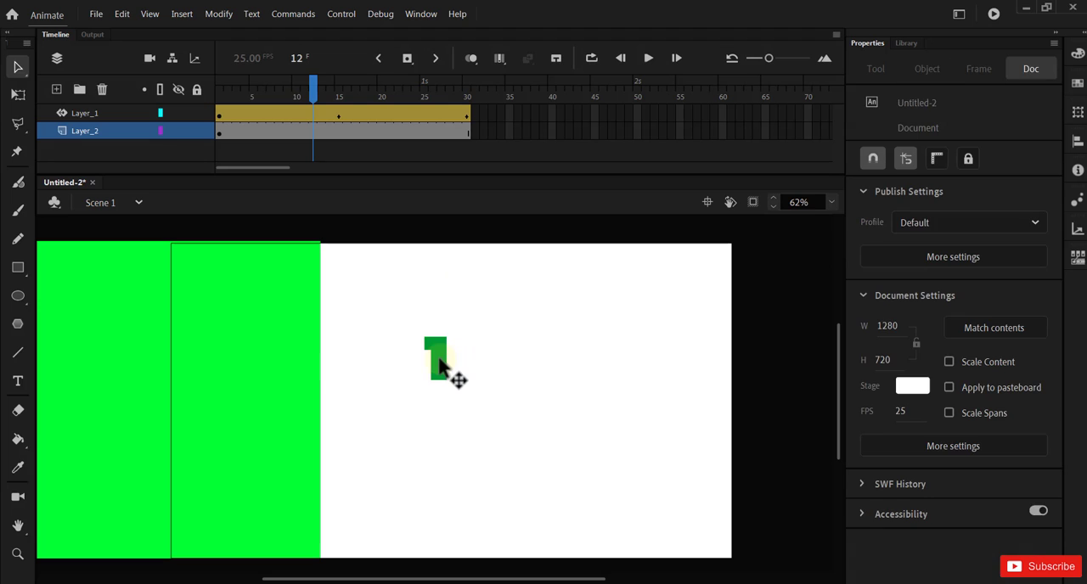
pyautogui.click(439, 365)
pyautogui.moveTo(439, 365); pyautogui.dragTo(439, 405)
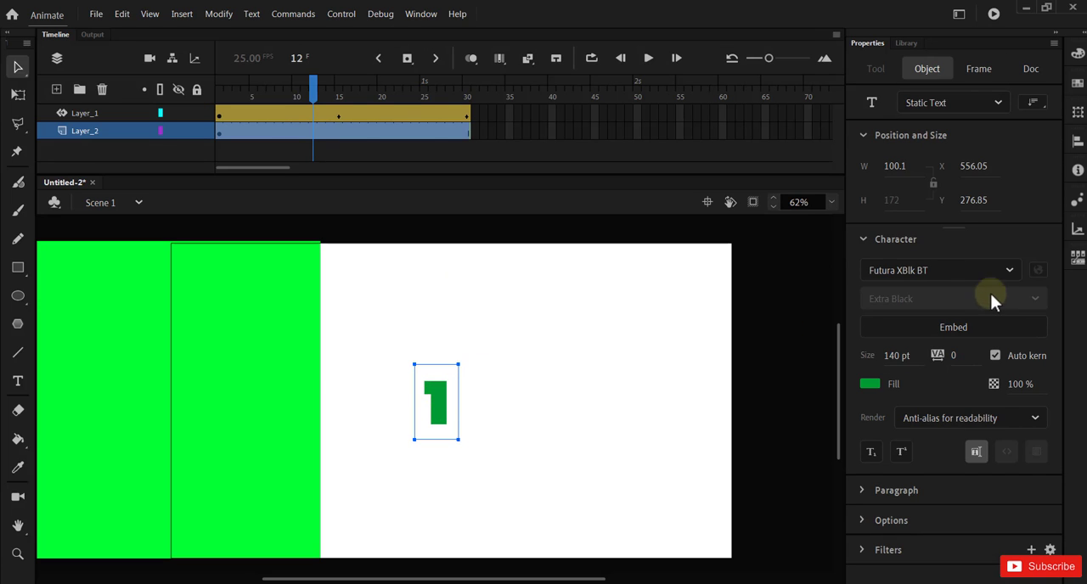
# Step: Change the font of the "1" to Gadugi Bold and move the text to about X 554, Y 256
pyautogui.click(1004, 270)
pyautogui.click(1011, 272)
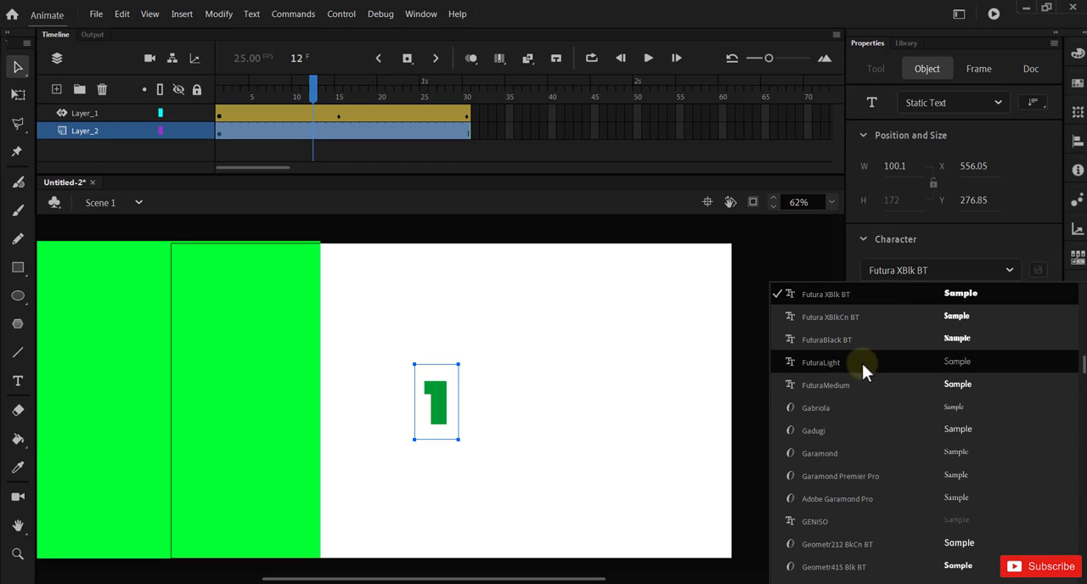
pyautogui.click(852, 428)
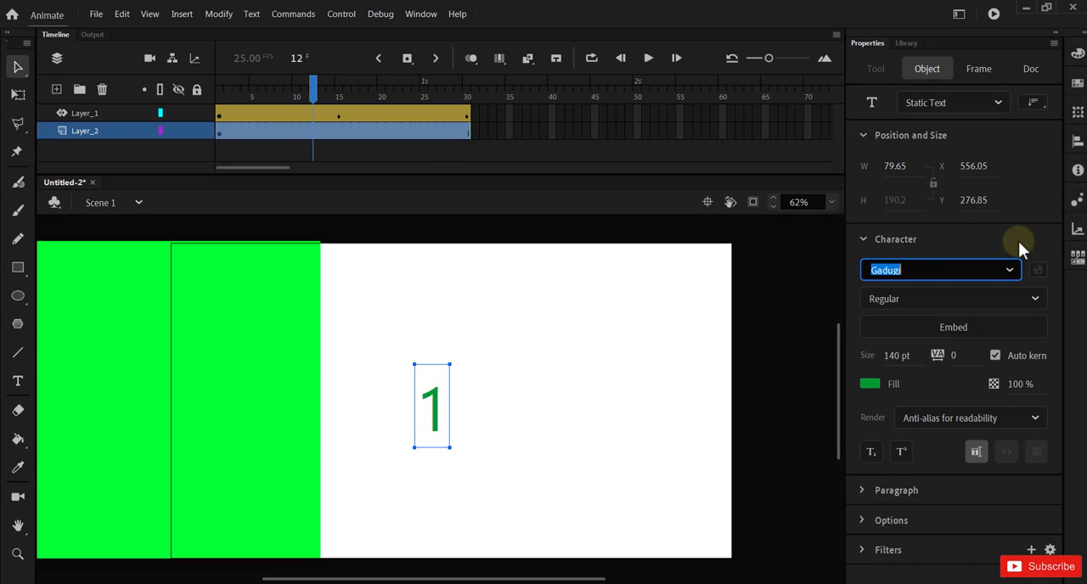
pyautogui.click(1035, 302)
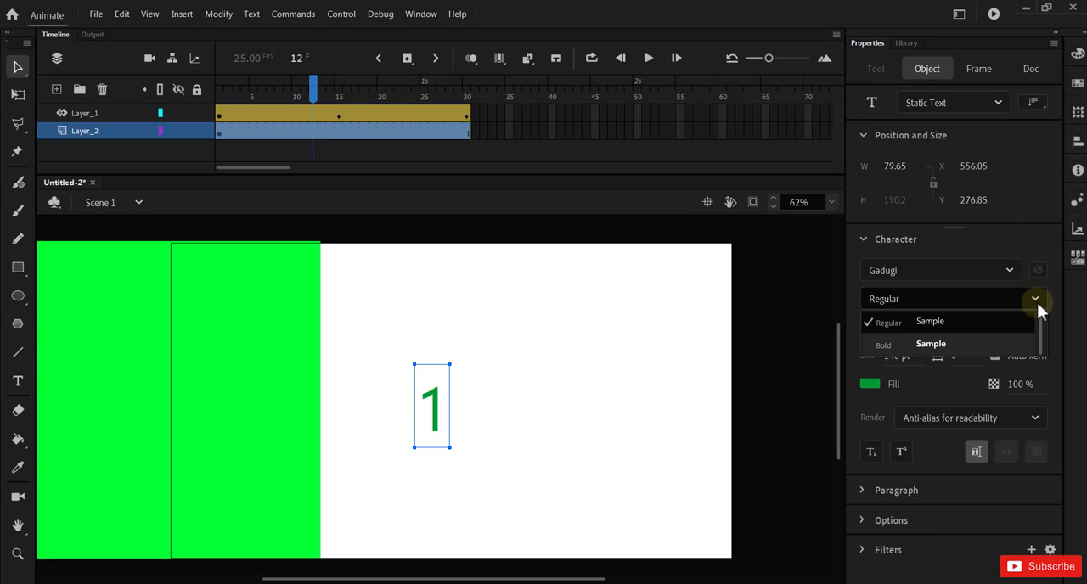
pyautogui.click(943, 345)
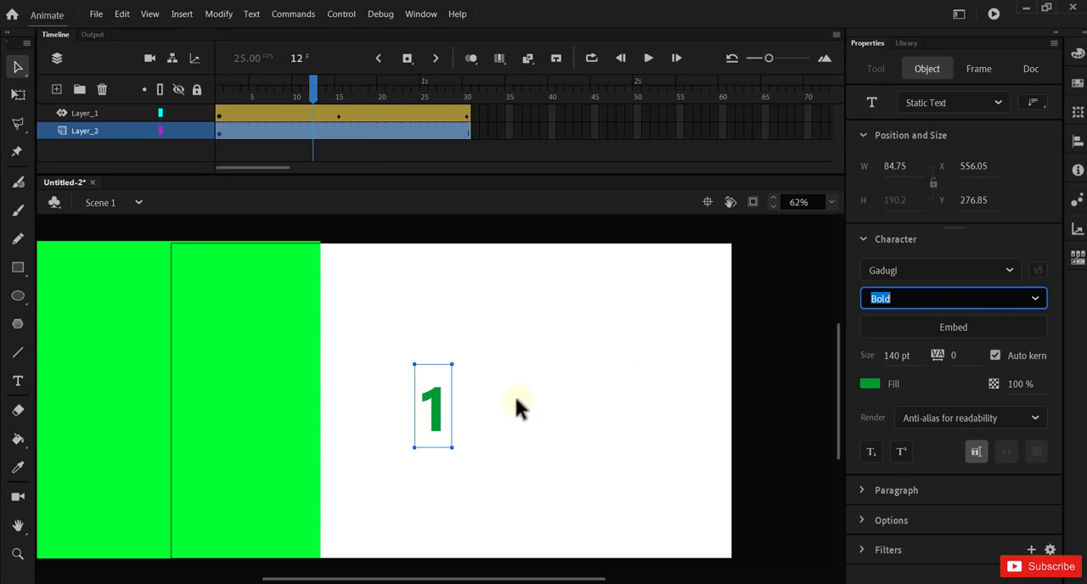
pyautogui.moveTo(445, 429); pyautogui.dragTo(433, 405)
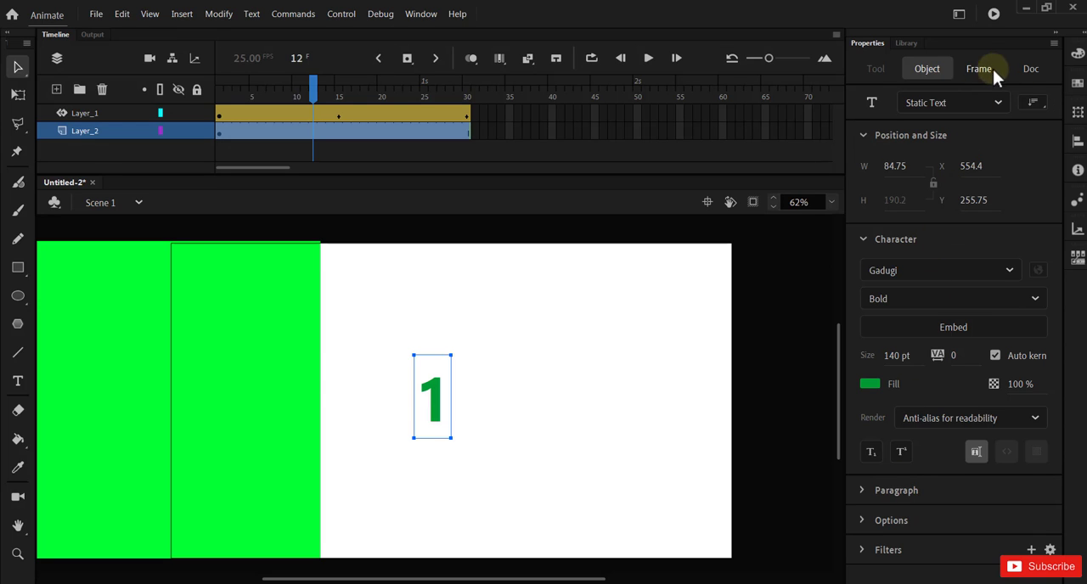
# Step: Apply the Alpha color effect to the Layer_2 frame and add a keyframe on that layer at frame 30
pyautogui.click(1030, 71)
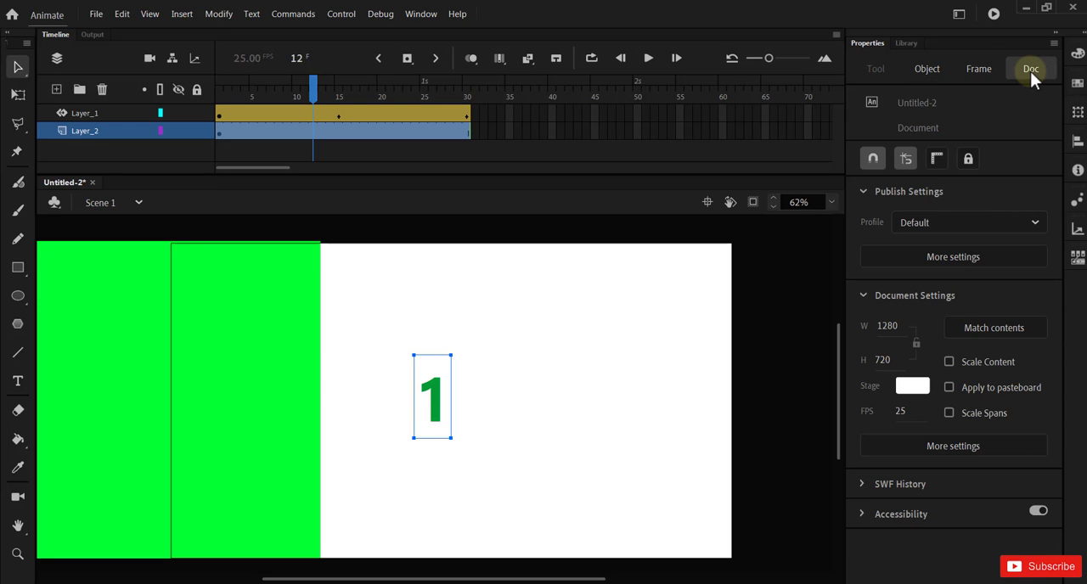
pyautogui.click(977, 69)
pyautogui.click(935, 476)
pyautogui.click(935, 475)
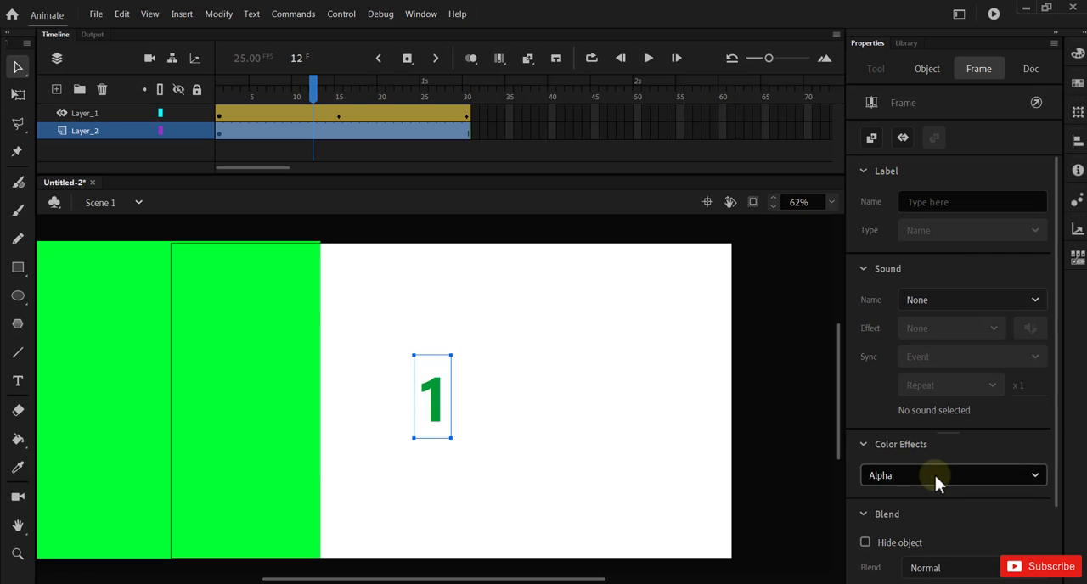
pyautogui.click(639, 452)
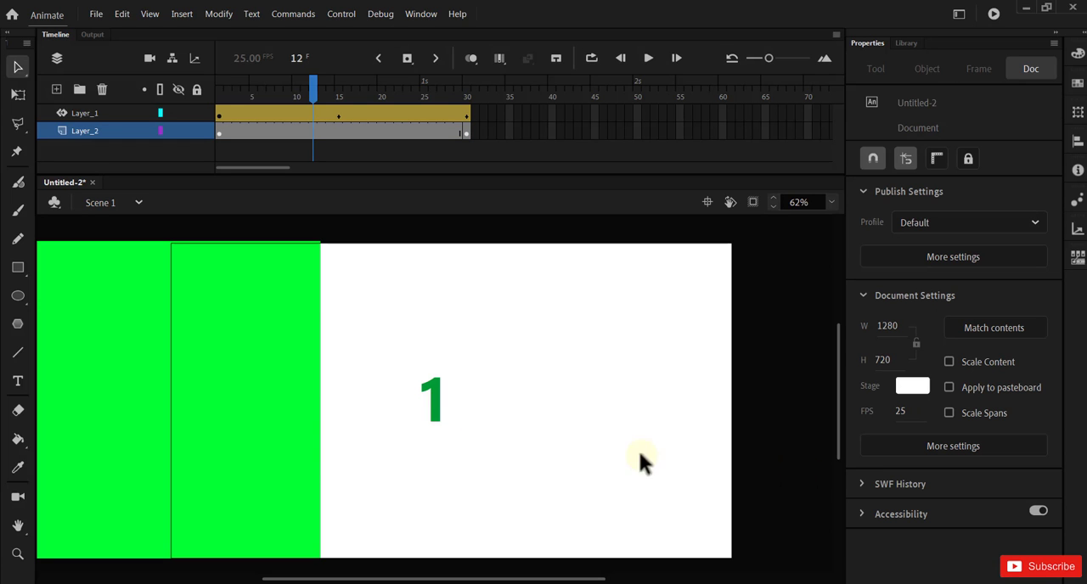
# Step: Centre the "1" on the stage horizontally and vertically using the Align options with Align to stage enabled
pyautogui.click(433, 399)
pyautogui.click(421, 14)
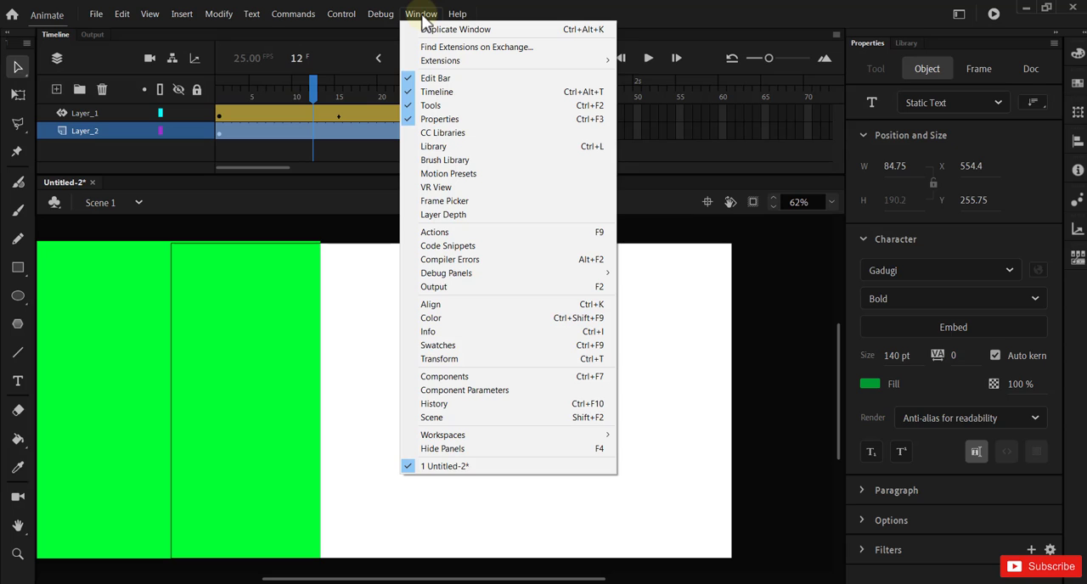
pyautogui.click(501, 308)
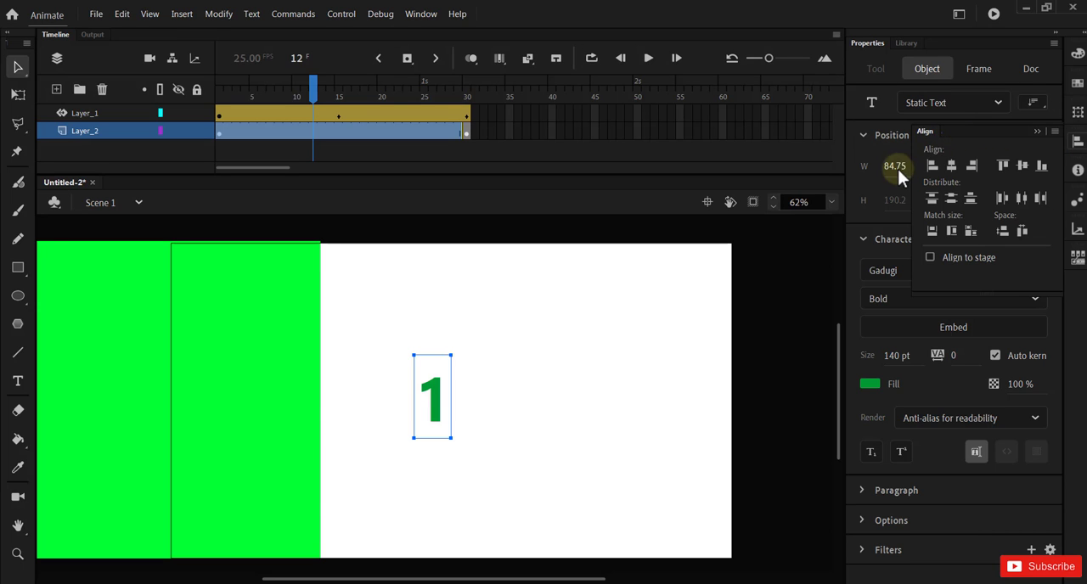
pyautogui.moveTo(961, 133); pyautogui.dragTo(748, 236)
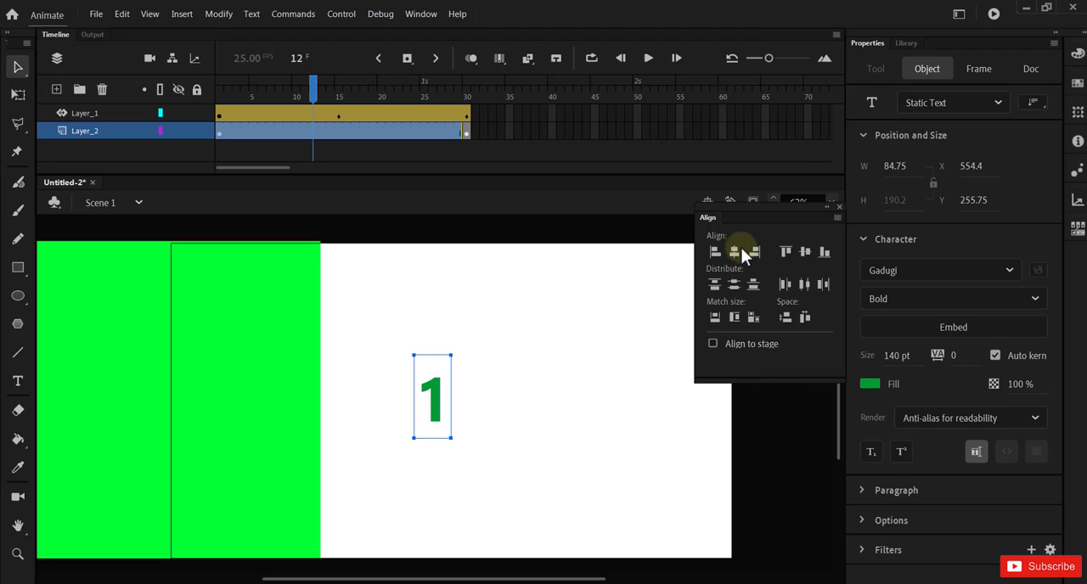
pyautogui.click(714, 344)
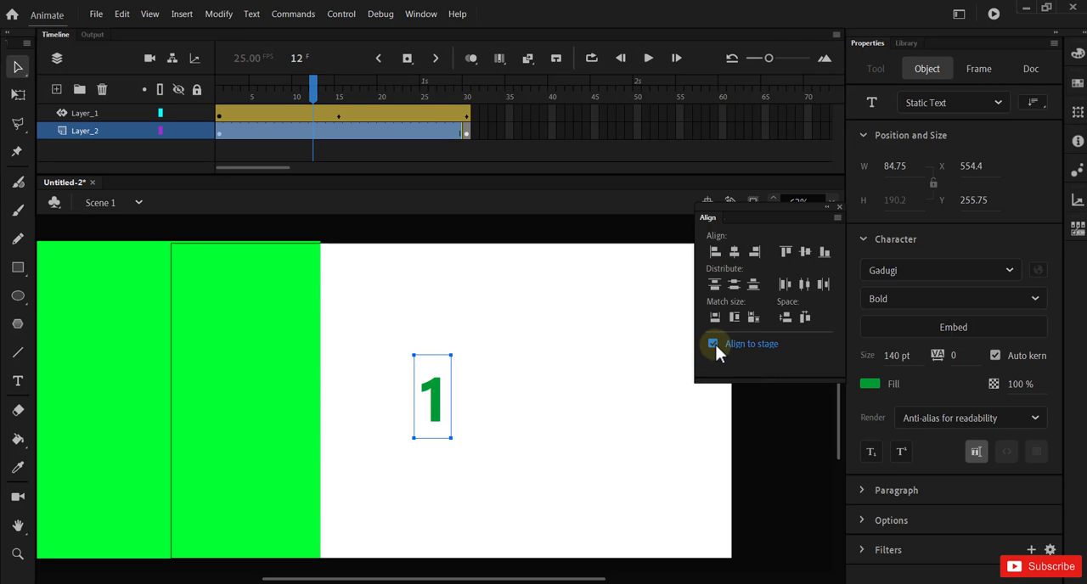
pyautogui.click(735, 253)
pyautogui.click(803, 254)
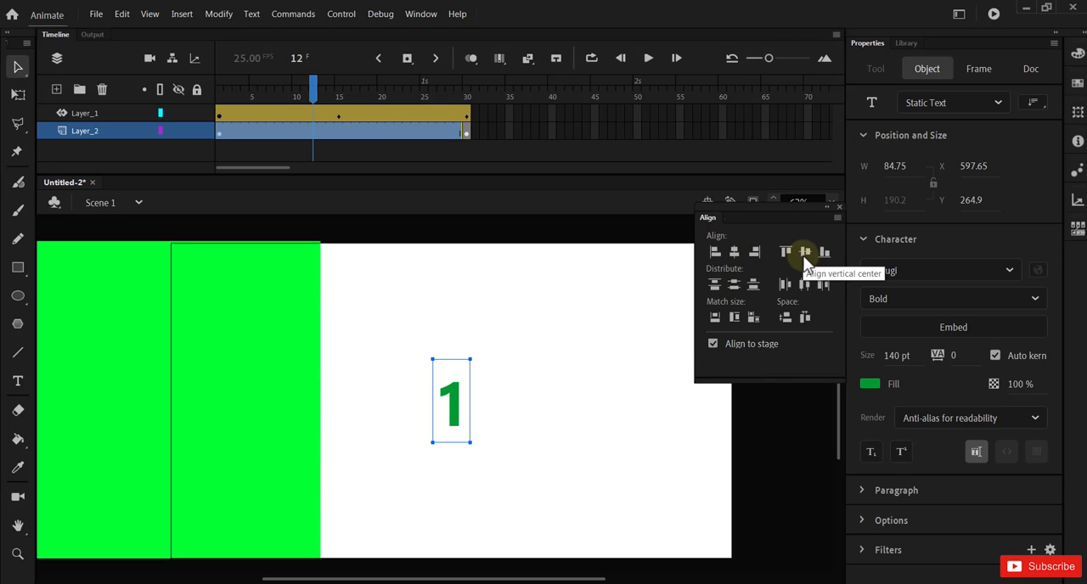
pyautogui.click(677, 454)
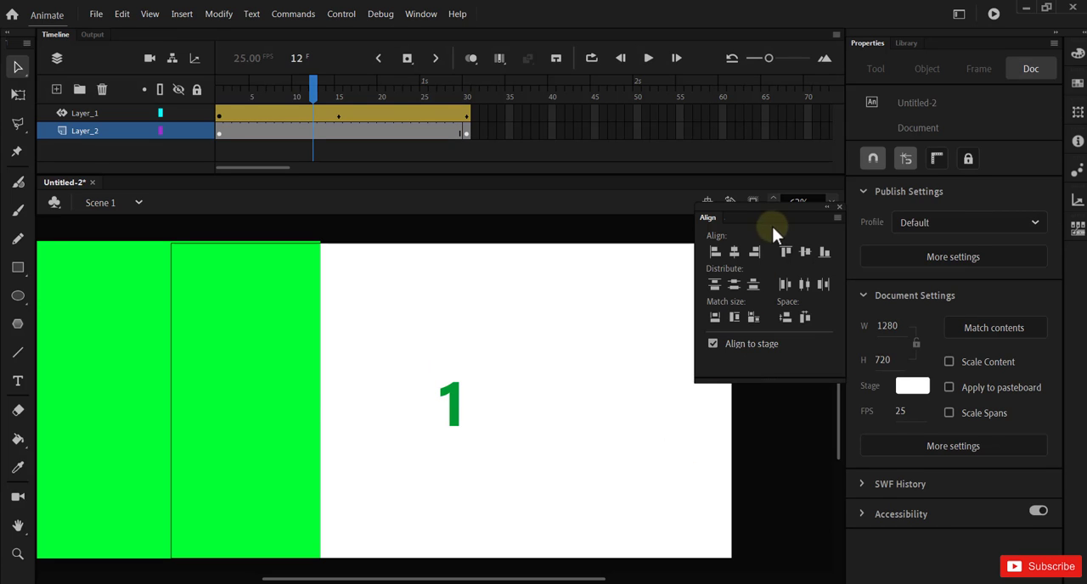
# Step: Move the Align window clear of the stage and scrub to frame 30 to check the rectangle covering the text
pyautogui.moveTo(782, 206); pyautogui.dragTo(827, 242)
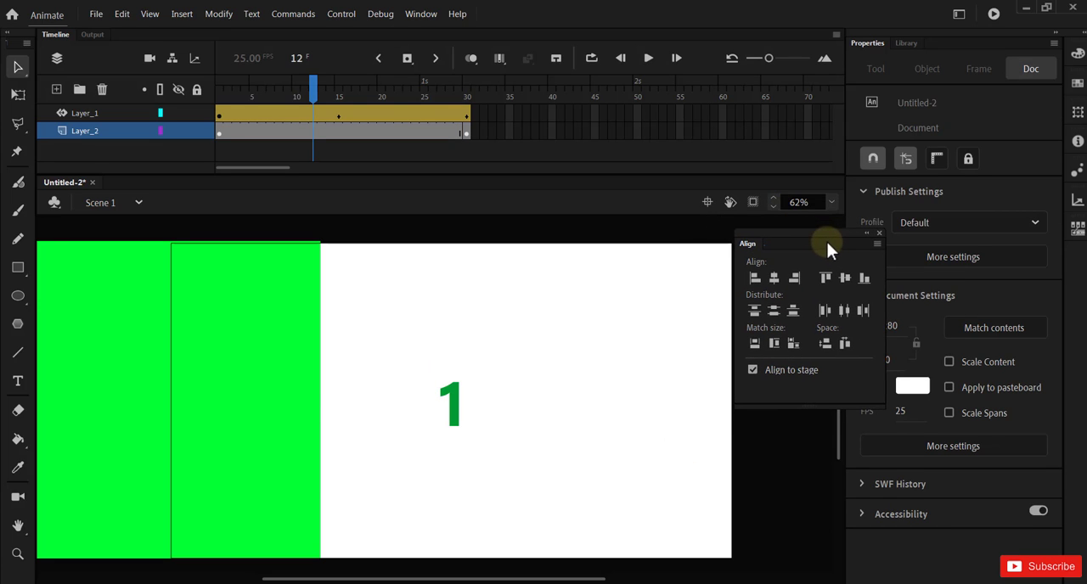
pyautogui.moveTo(314, 90); pyautogui.dragTo(490, 165)
pyautogui.click(1065, 477)
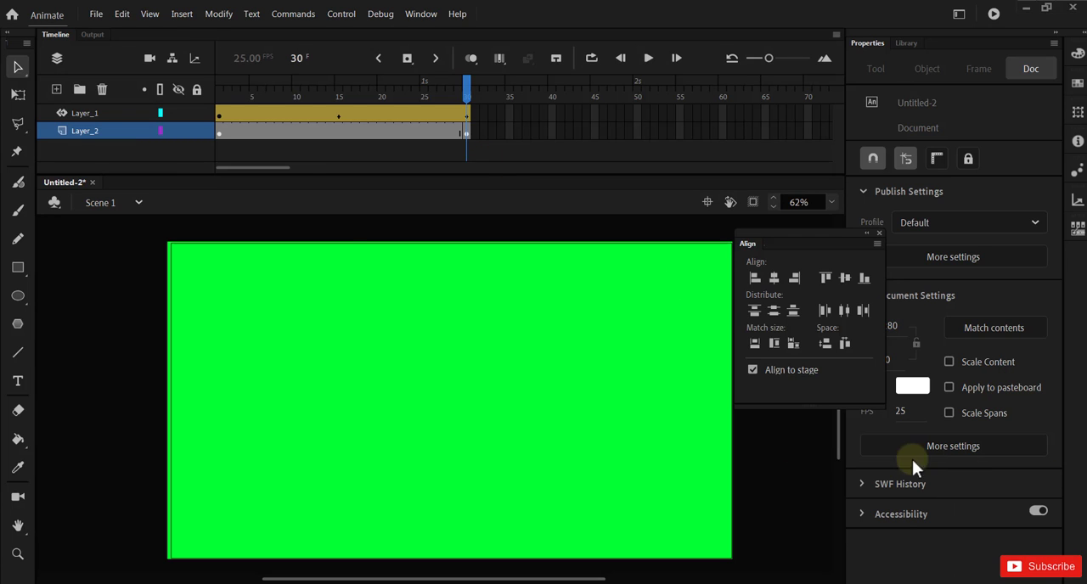
pyautogui.moveTo(478, 100); pyautogui.dragTo(408, 155)
pyautogui.moveTo(476, 174); pyautogui.dragTo(467, 141)
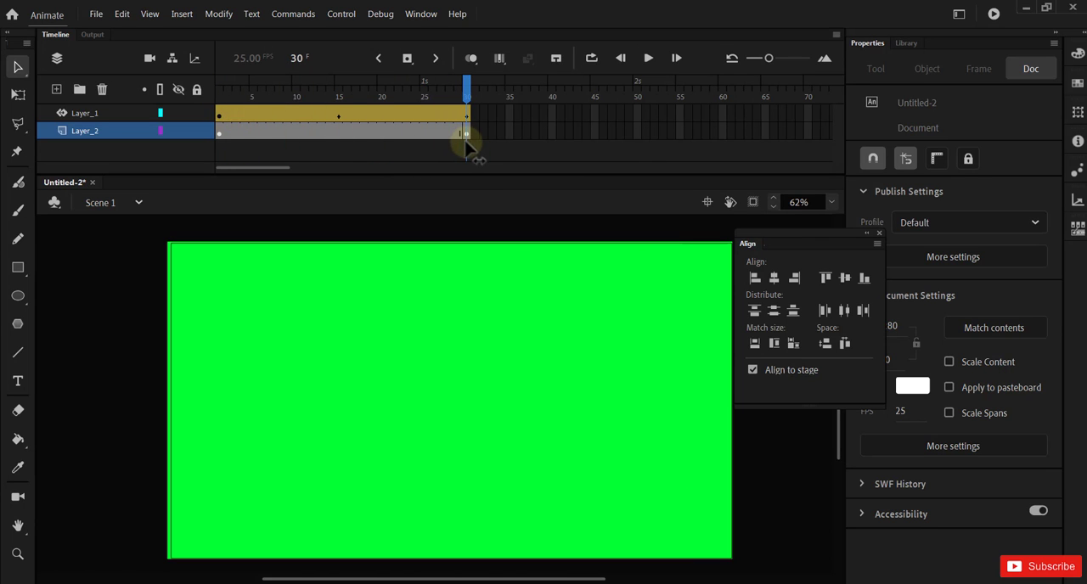
# Step: Add a new layer, Layer_3, directly above Layer_1
pyautogui.click(91, 133)
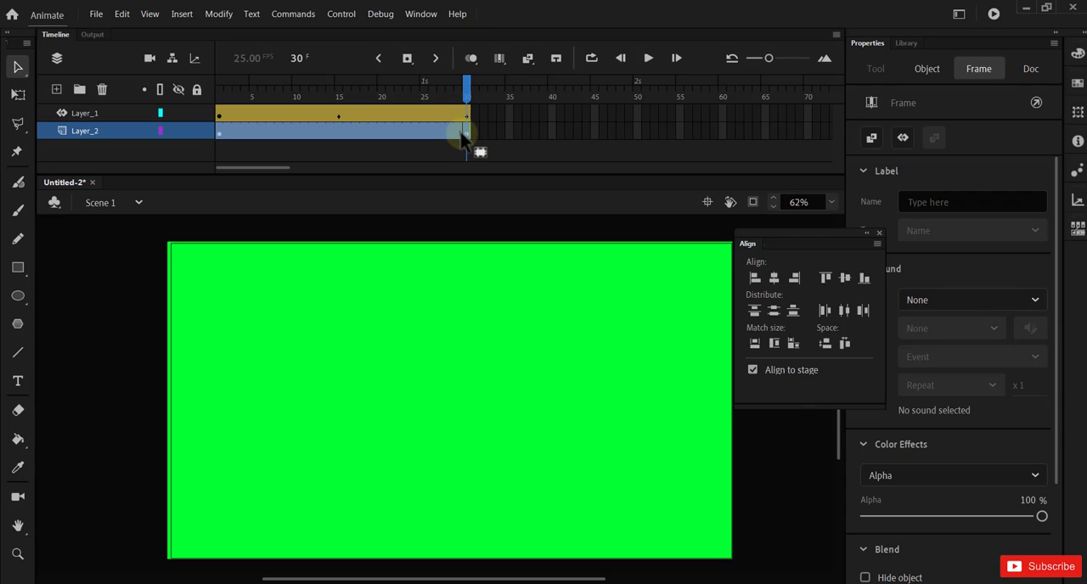
pyautogui.click(101, 118)
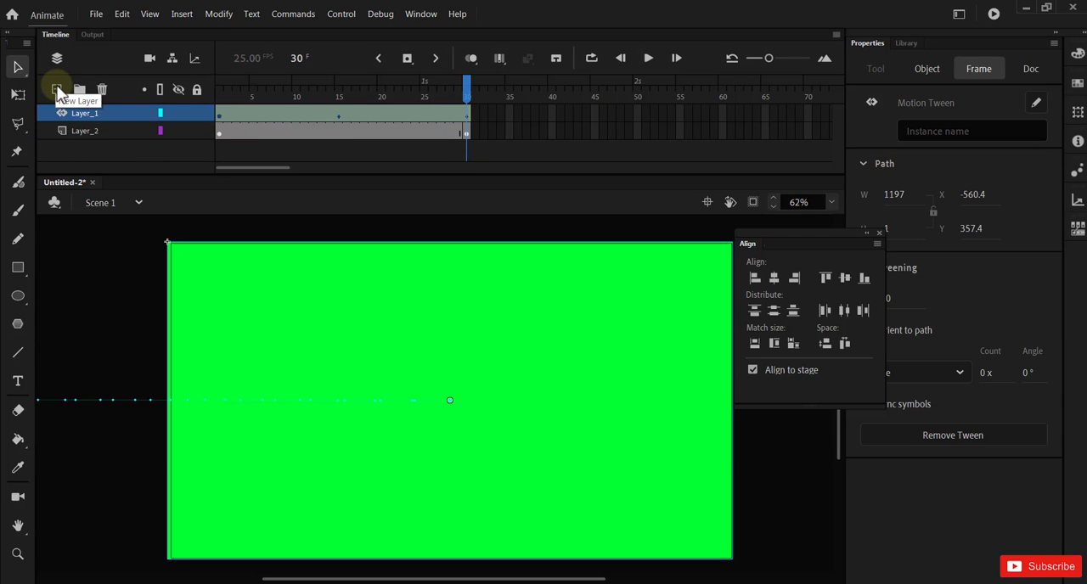
pyautogui.click(57, 89)
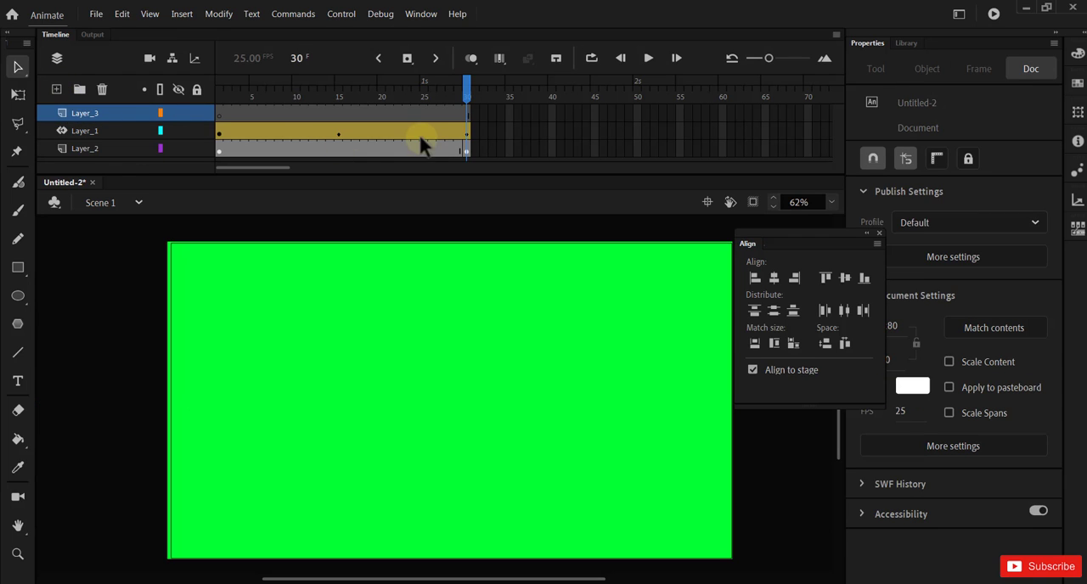
# Step: Rename Layer_1, the layer with the tweened rectangle, as green
pyautogui.doubleClick(85, 132)
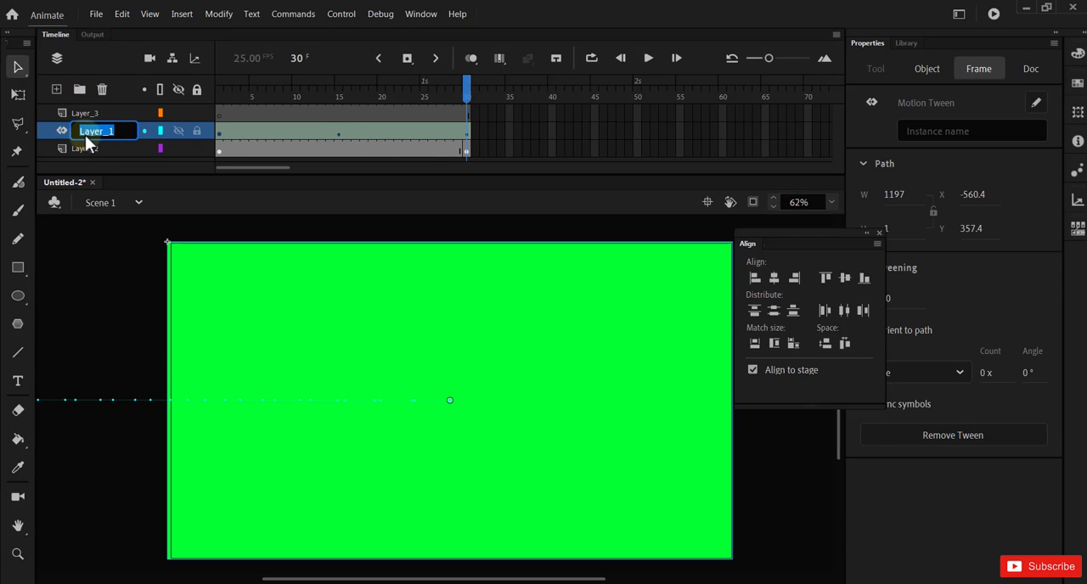
pyautogui.write('green')
# Step: Add the static text "2" on Layer_3 at frame 1 and centre it horizontally and vertically on the stage
pyautogui.click(226, 108)
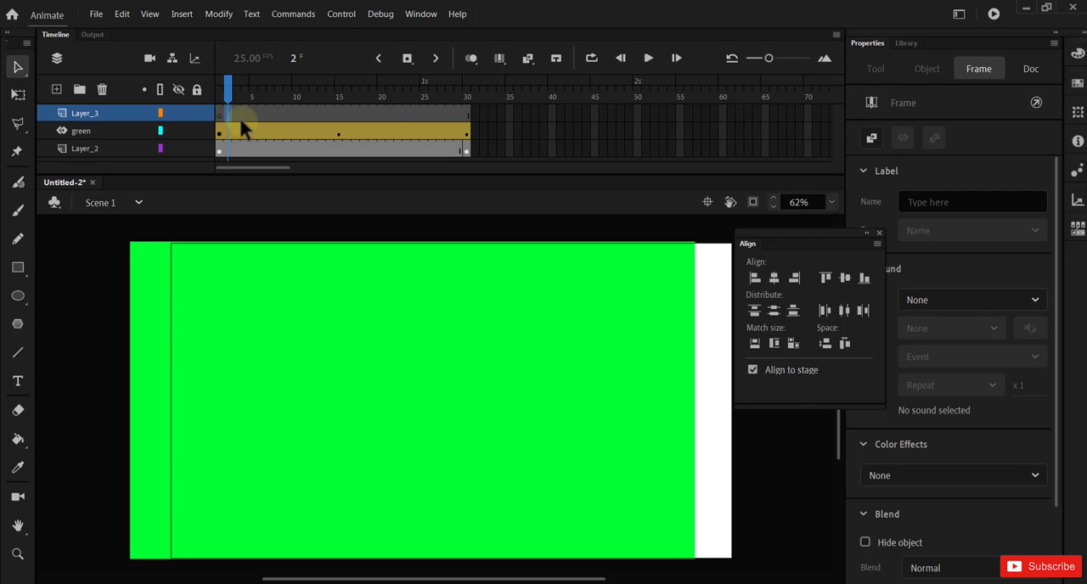
pyautogui.click(220, 90)
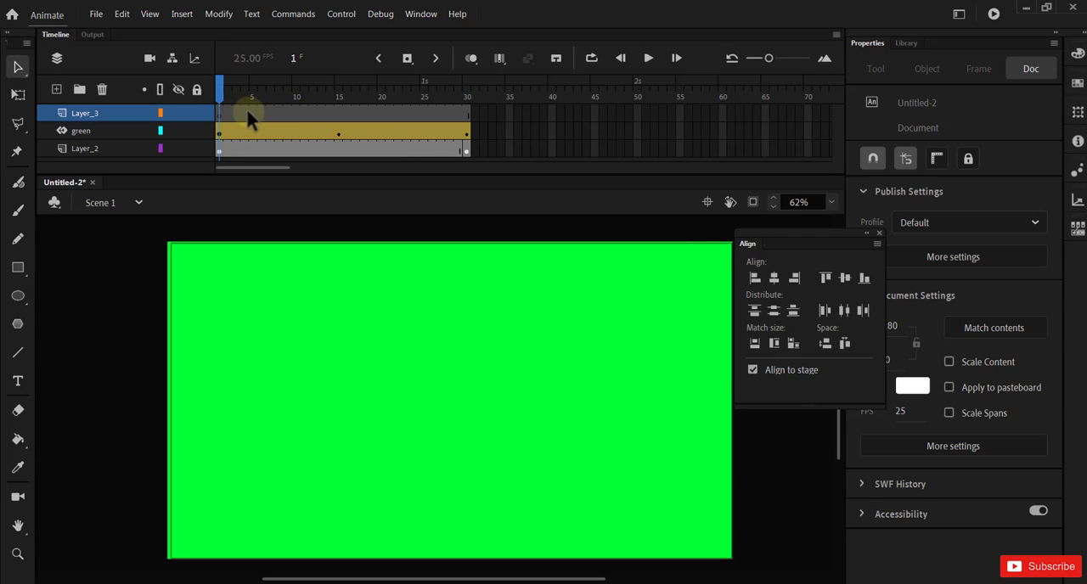
pyautogui.click(18, 381)
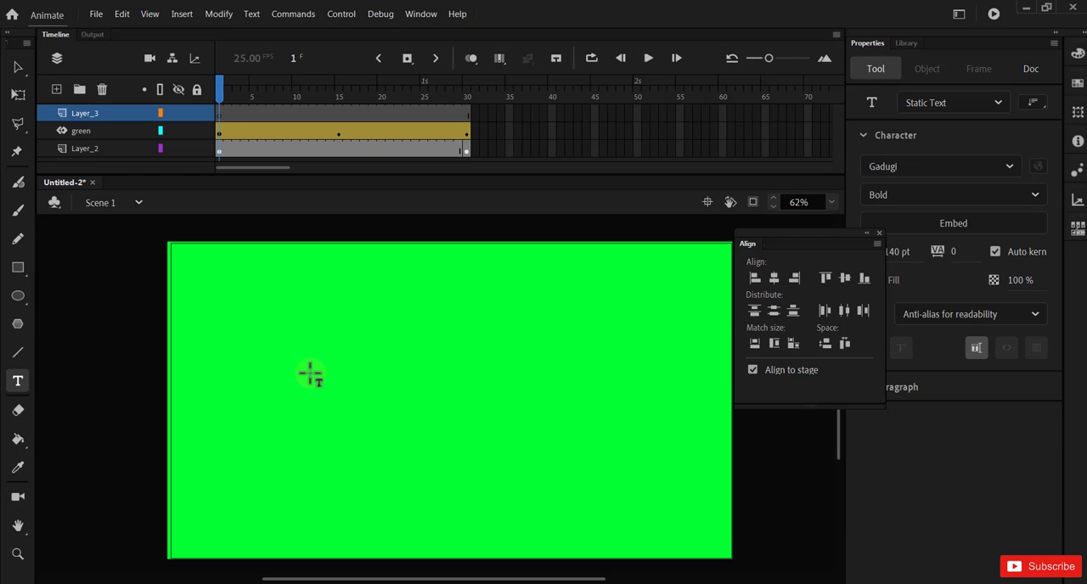
pyautogui.click(420, 405)
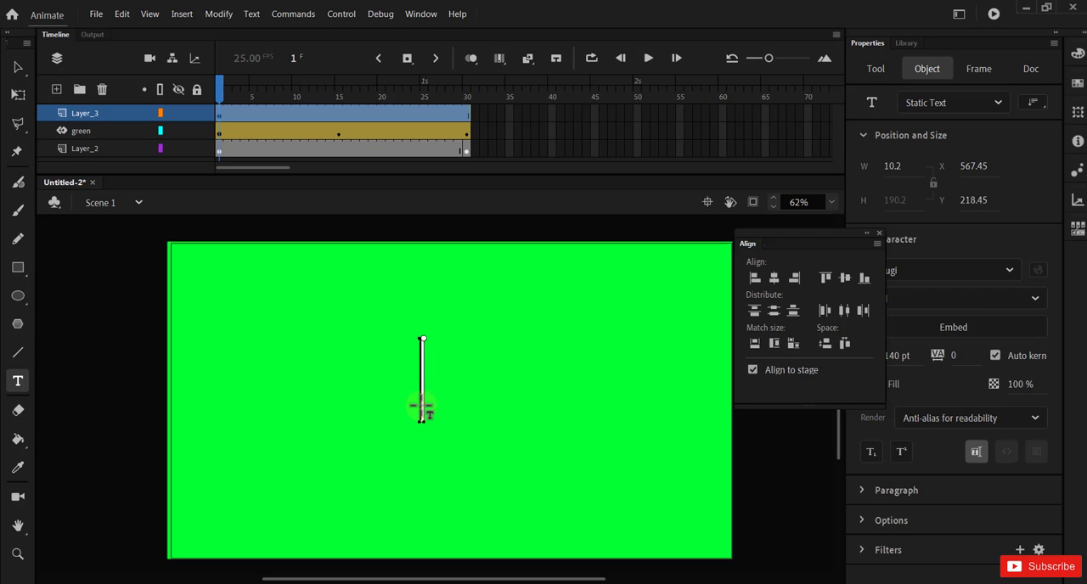
pyautogui.write('2')
pyautogui.click(18, 66)
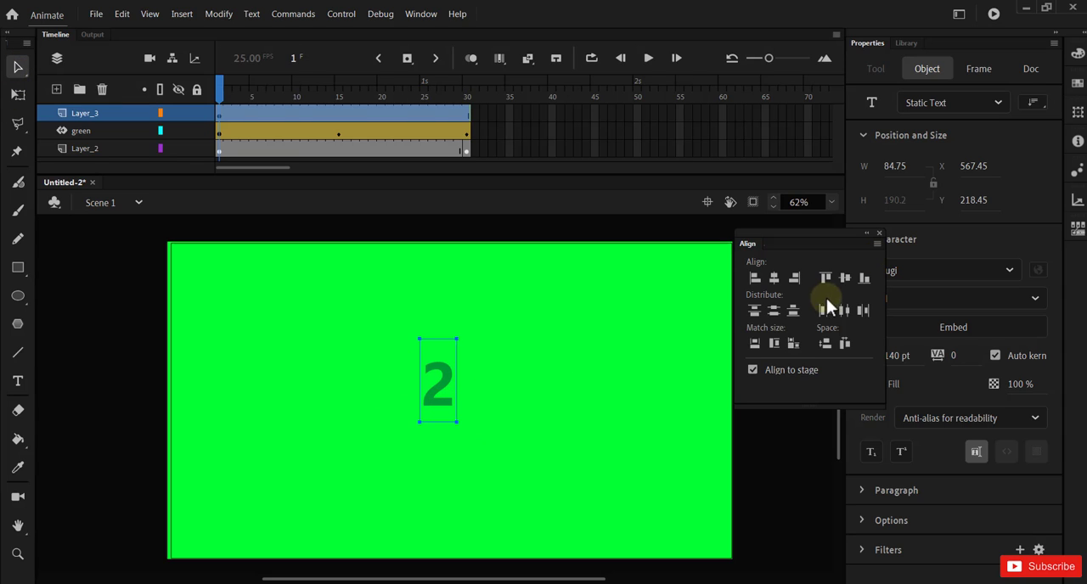
pyautogui.click(774, 277)
pyautogui.click(844, 278)
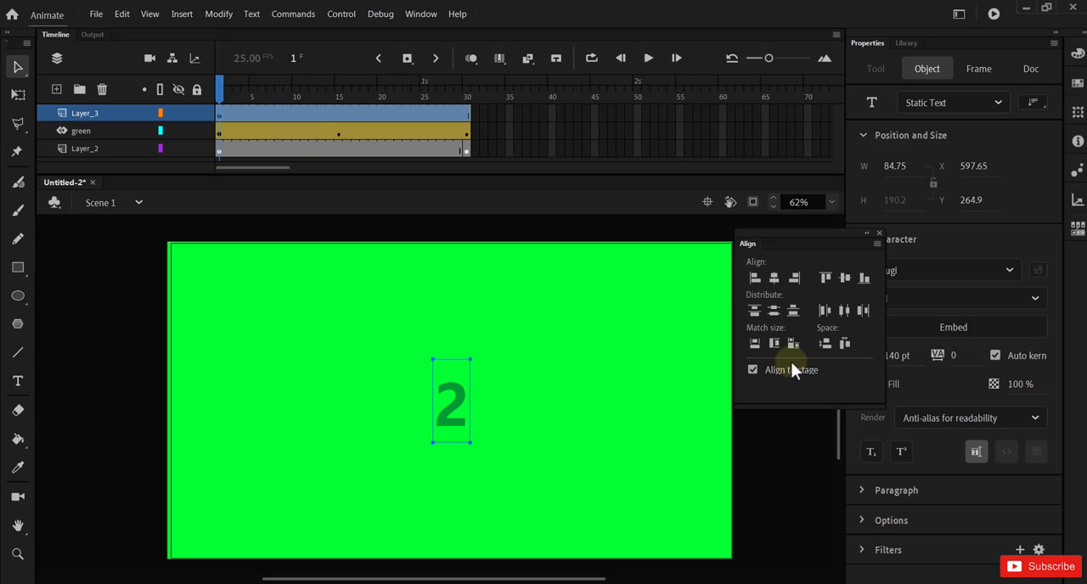
# Step: Change the fill colour of the "2" text to red from the default swatches
pyautogui.doubleClick(448, 416)
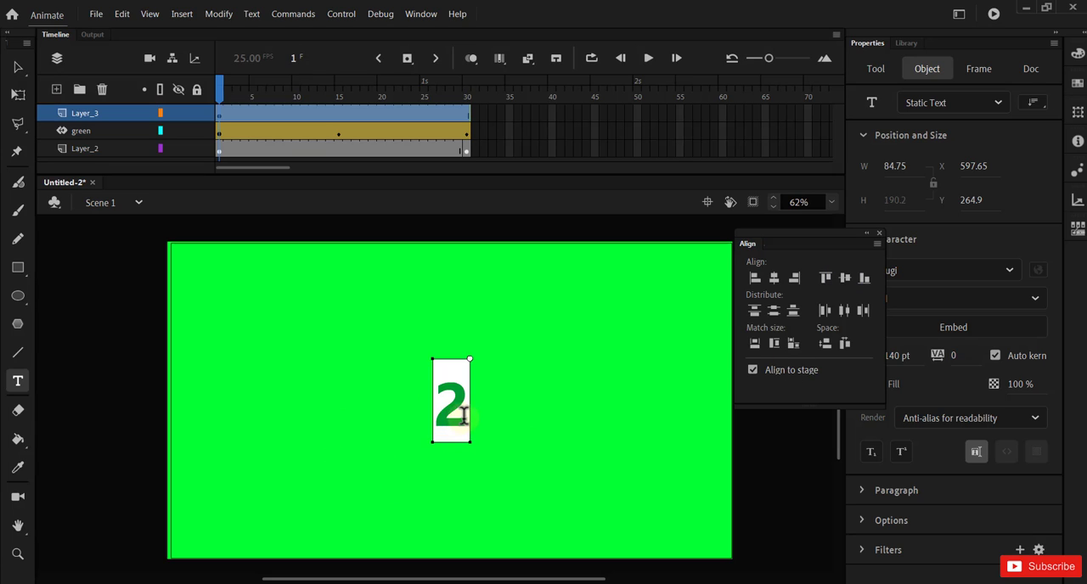
pyautogui.doubleClick(461, 416)
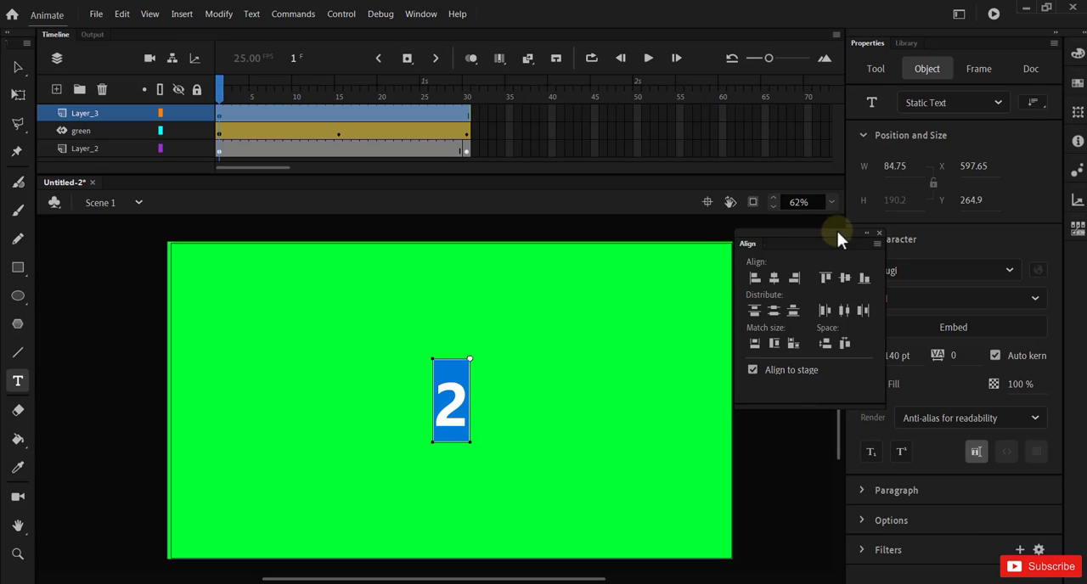
pyautogui.moveTo(837, 231); pyautogui.dragTo(798, 206)
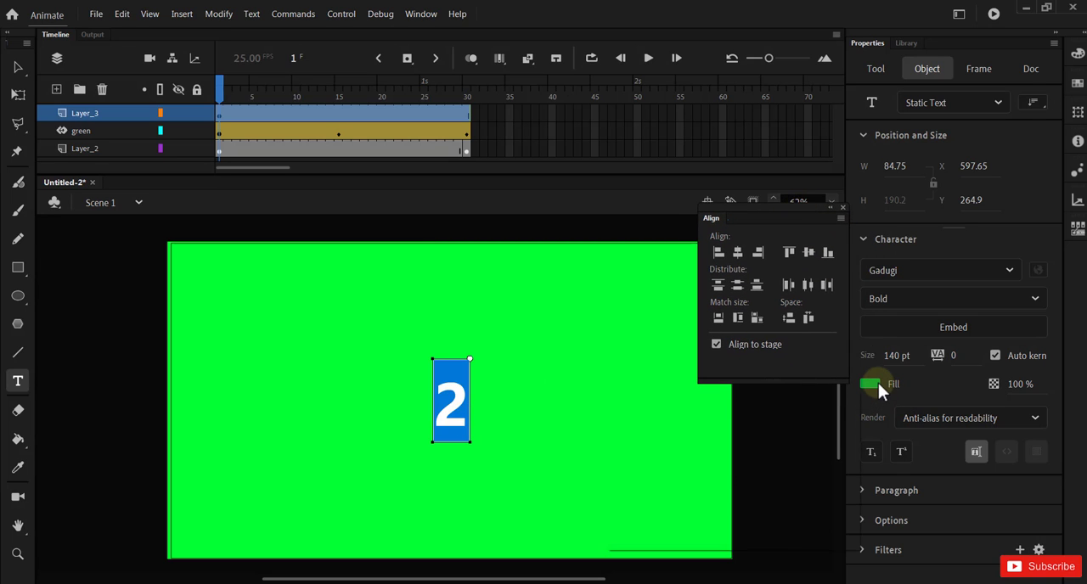
pyautogui.click(871, 384)
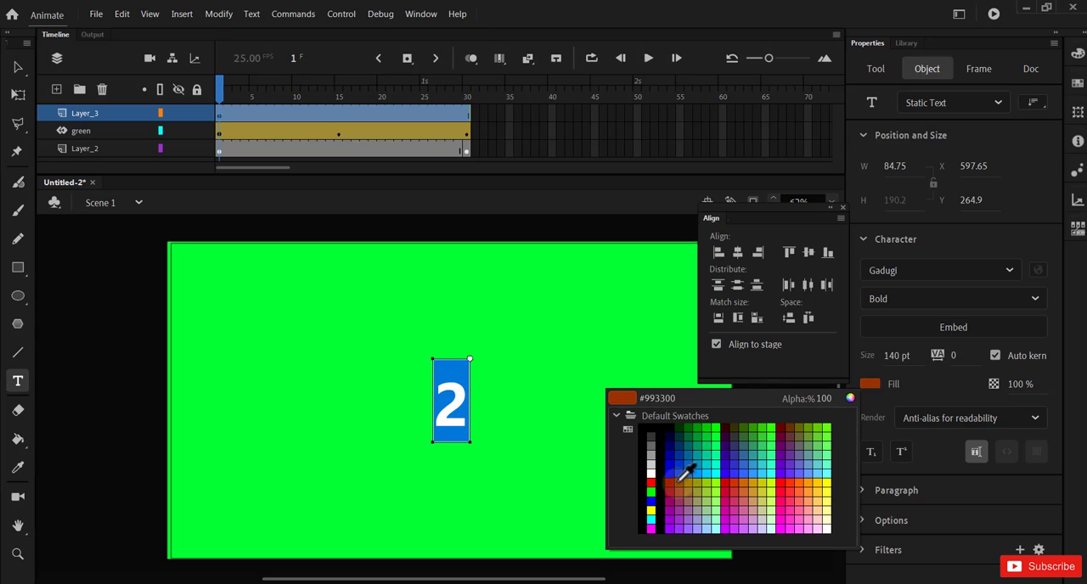
pyautogui.click(651, 482)
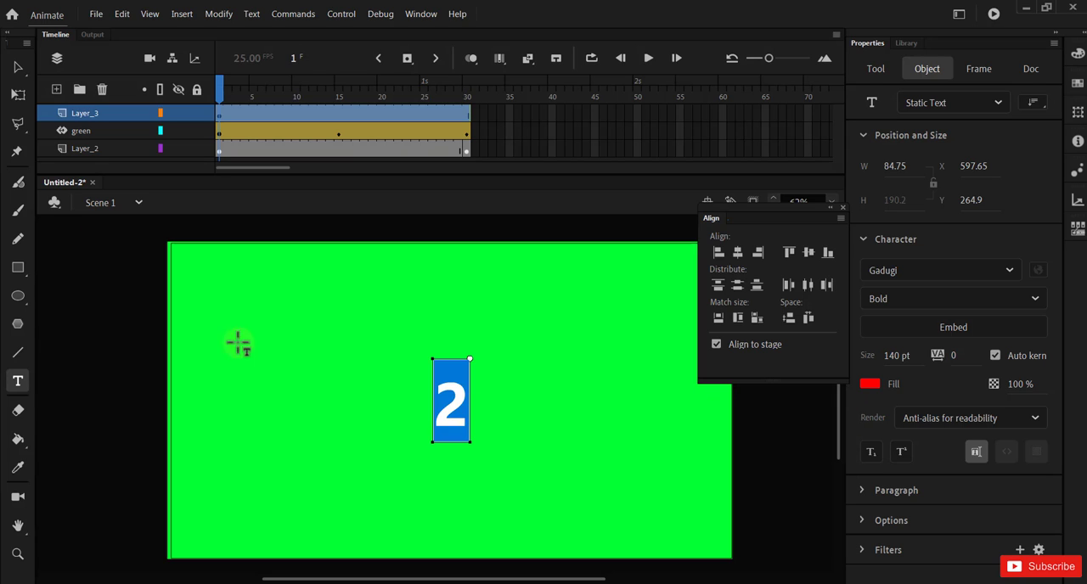
pyautogui.click(17, 67)
pyautogui.click(253, 365)
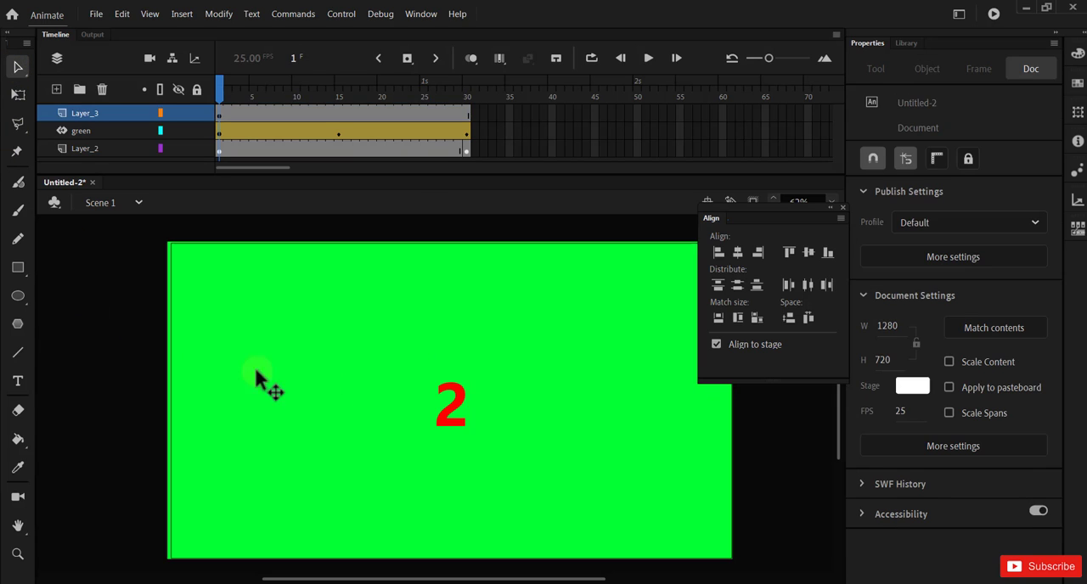
# Step: Nudge the red "2" and realign it to the horizontal and vertical centre of the stage
pyautogui.moveTo(454, 424); pyautogui.dragTo(441, 406)
pyautogui.click(735, 256)
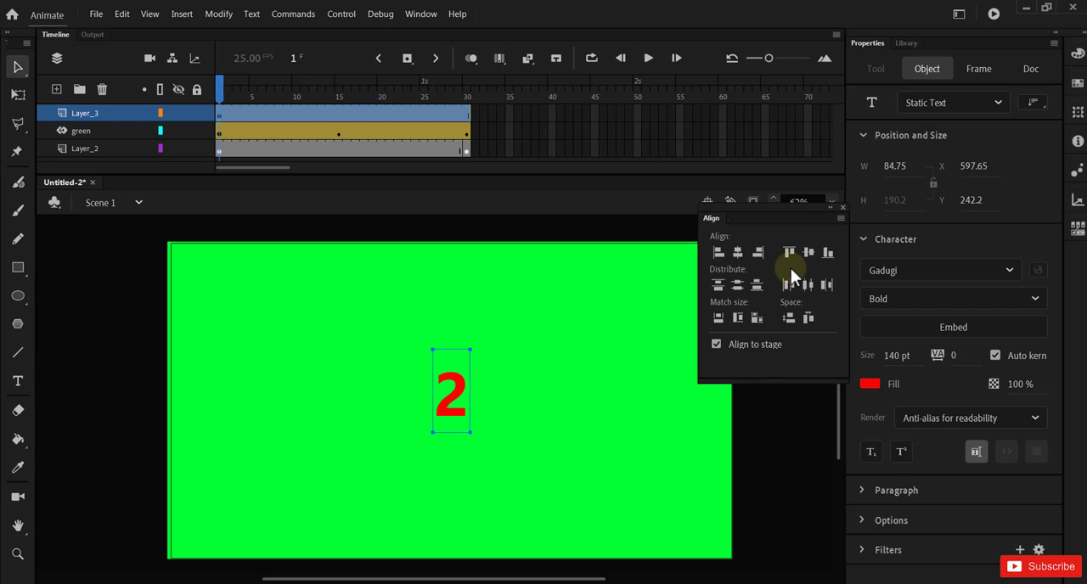
pyautogui.click(806, 253)
pyautogui.click(778, 402)
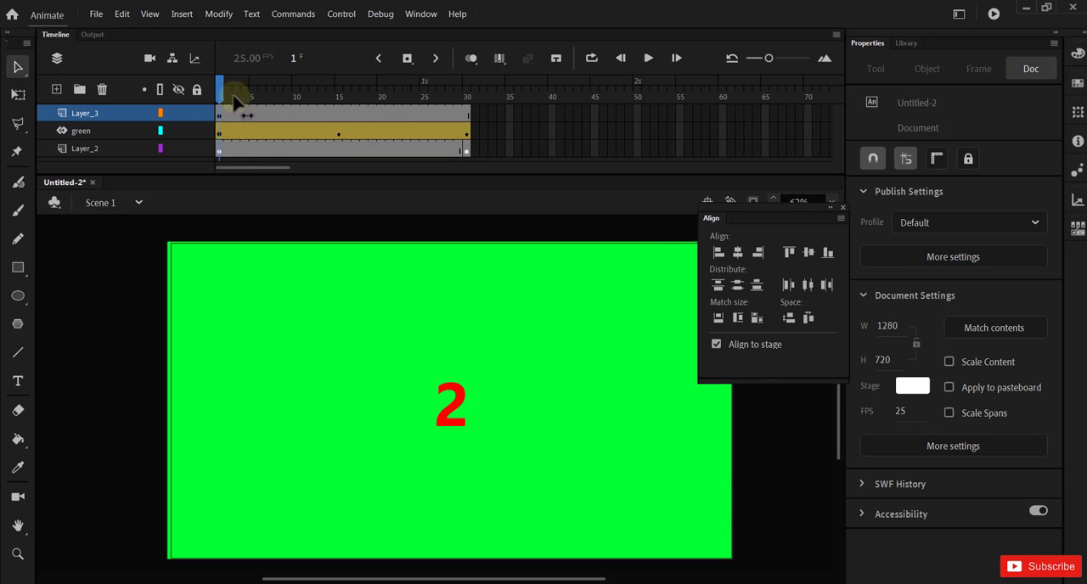
# Step: Scrub to frame 15 to check how the two numbers overlap, and cut the "2" from frame 1 of Layer_3
pyautogui.moveTo(229, 106); pyautogui.dragTo(340, 121)
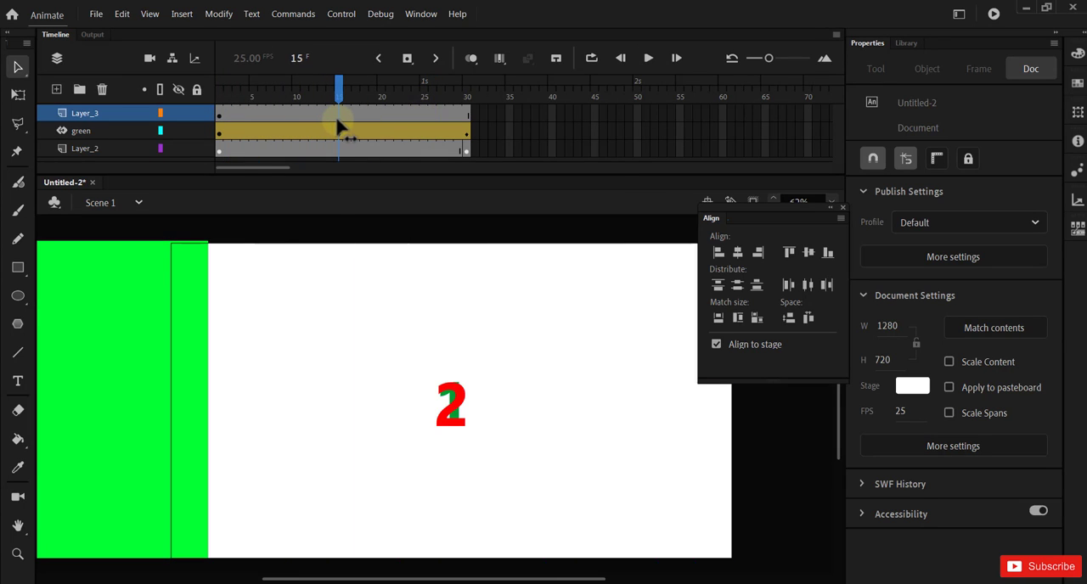
pyautogui.click(219, 119)
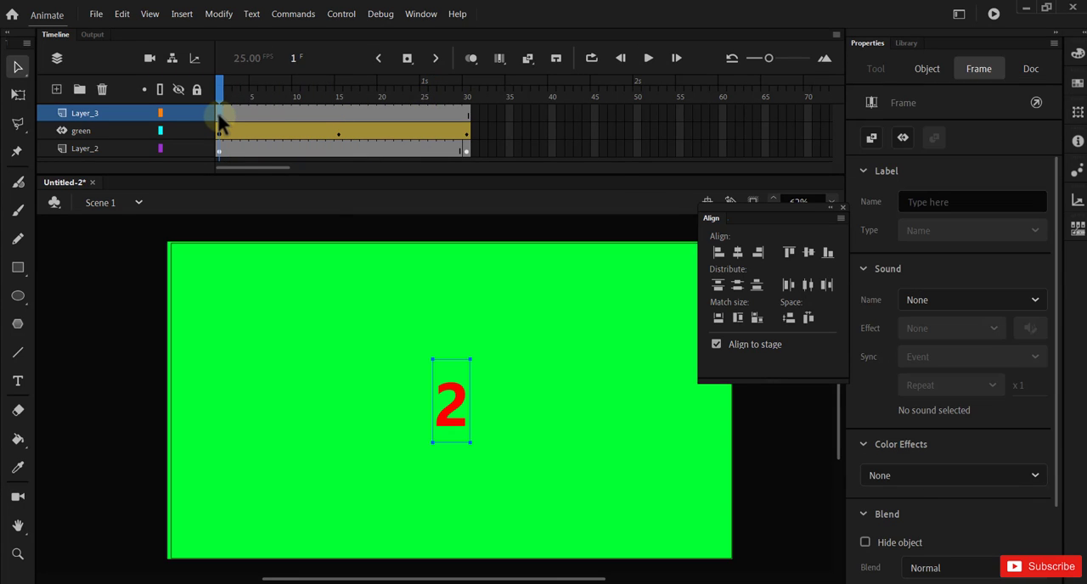
pyautogui.click(122, 14)
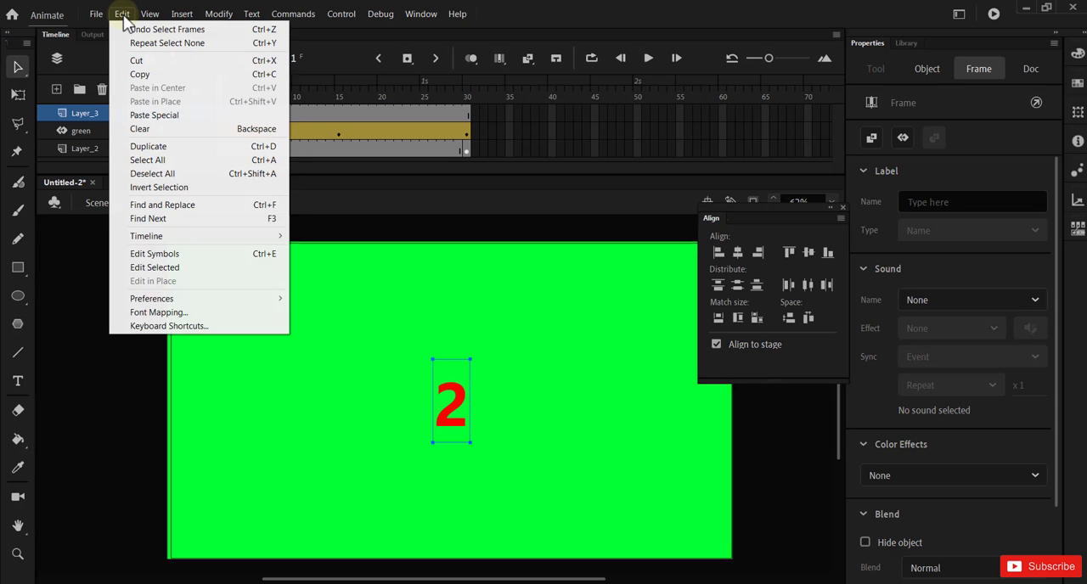
pyautogui.click(137, 61)
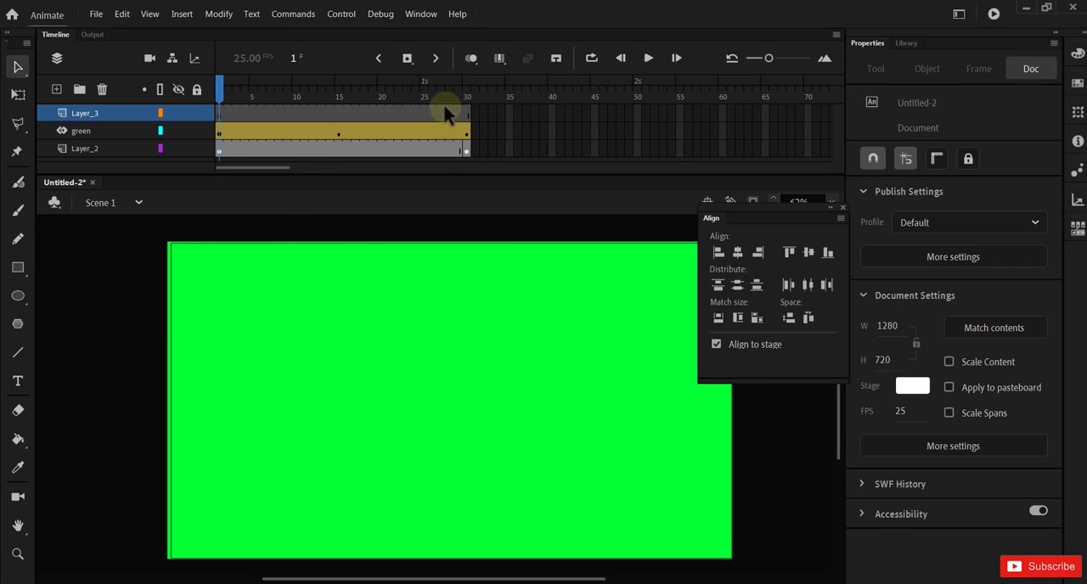
# Step: Convert frame 30 of Layer_3 to a blank keyframe and paste the "2" in place there
pyautogui.click(466, 113)
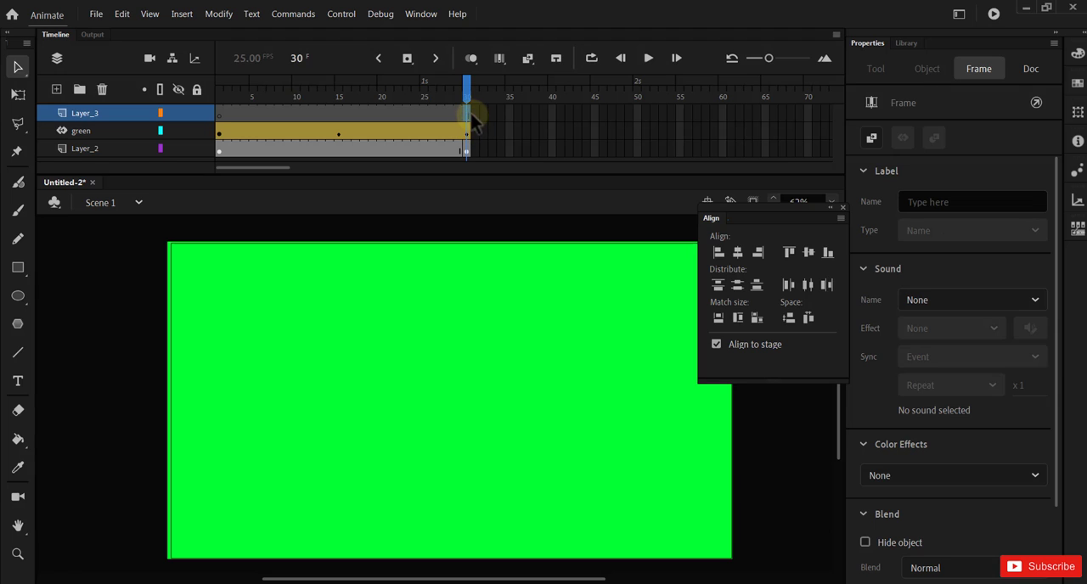
pyautogui.rightClick(468, 113)
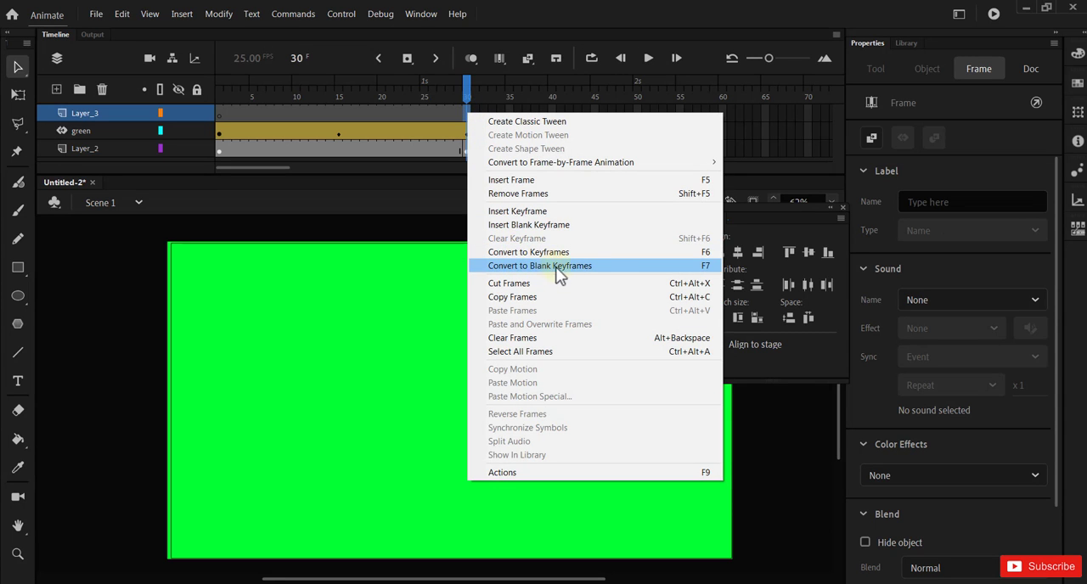
pyautogui.click(647, 264)
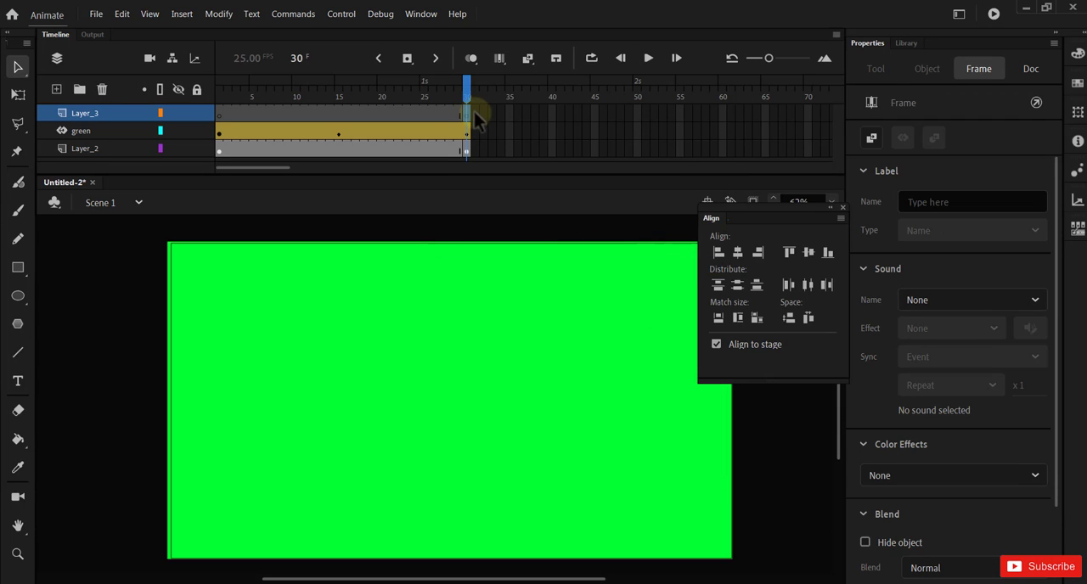
pyautogui.click(121, 14)
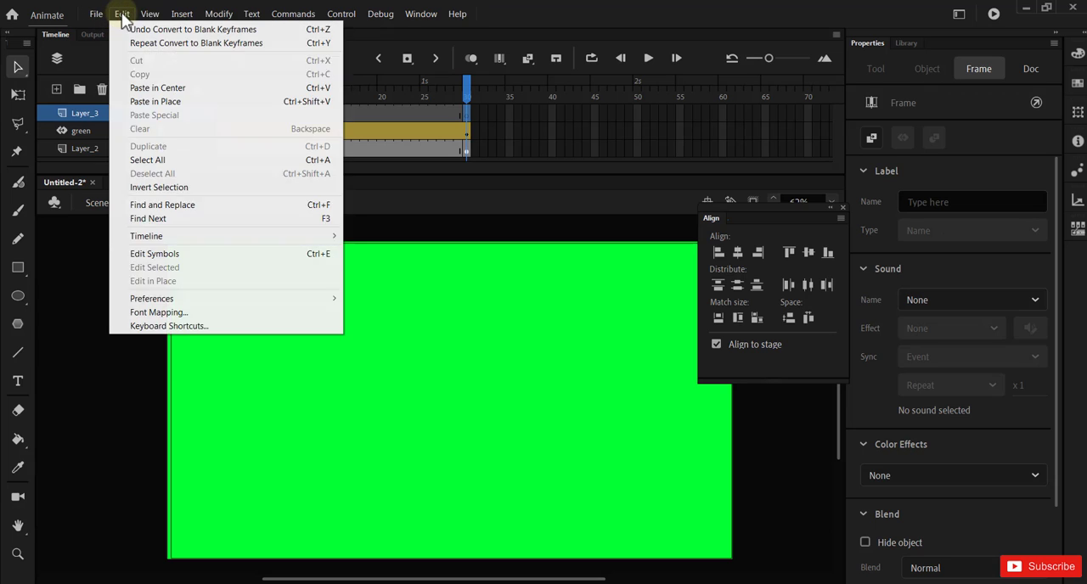
pyautogui.click(197, 103)
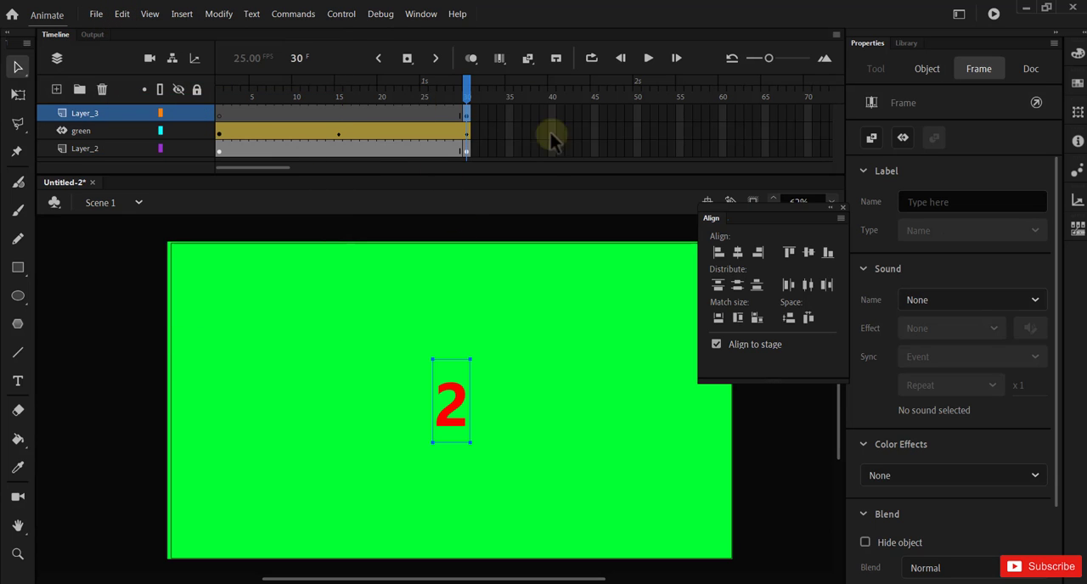
# Step: Scrub to frame 30 to check the "2" and extend Layer_3 by inserting a frame at frame 60
pyautogui.moveTo(432, 90); pyautogui.dragTo(482, 118)
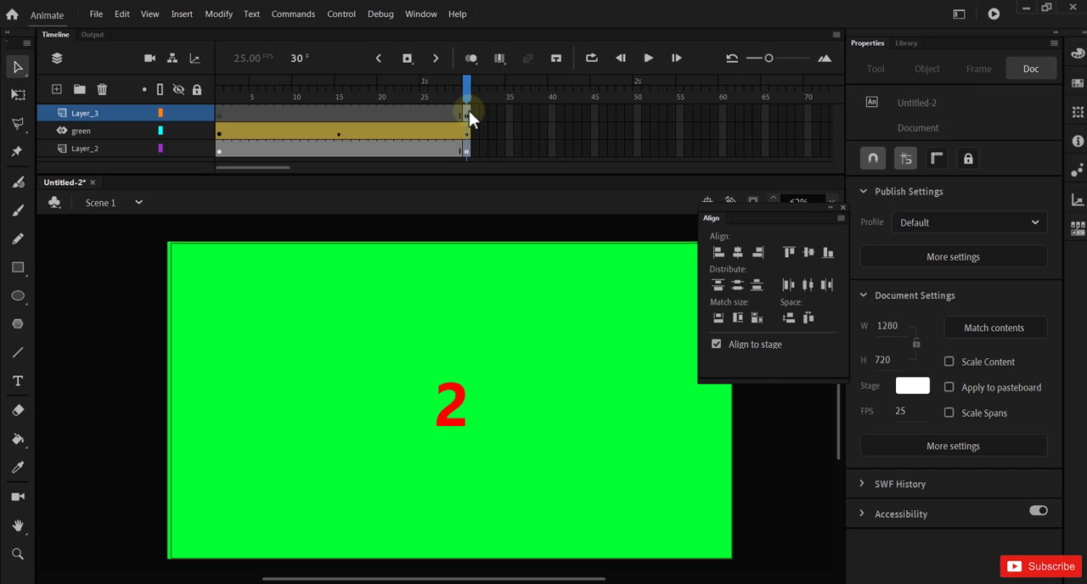
pyautogui.rightClick(724, 115)
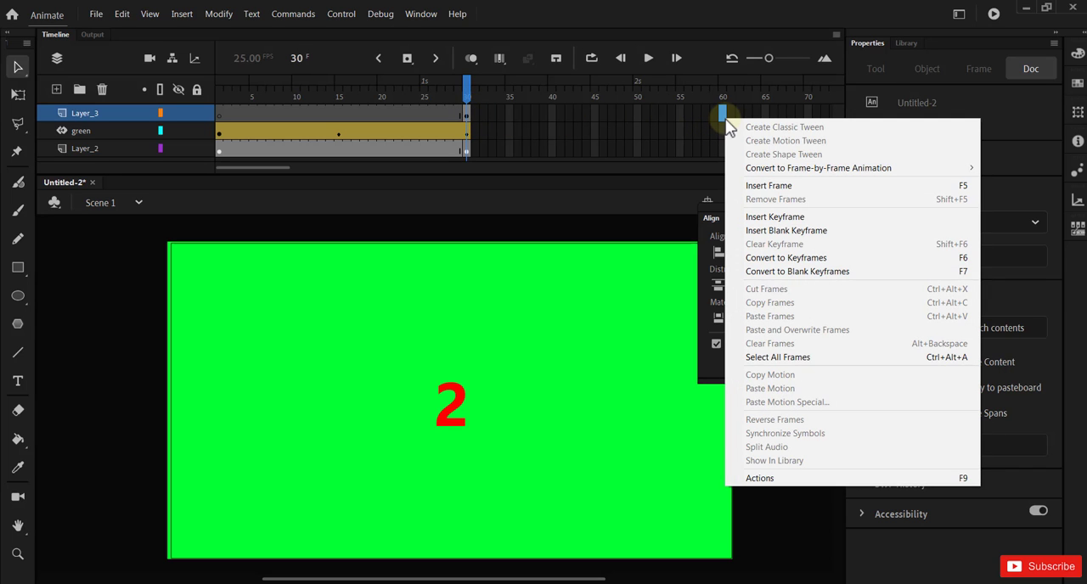
pyautogui.click(769, 186)
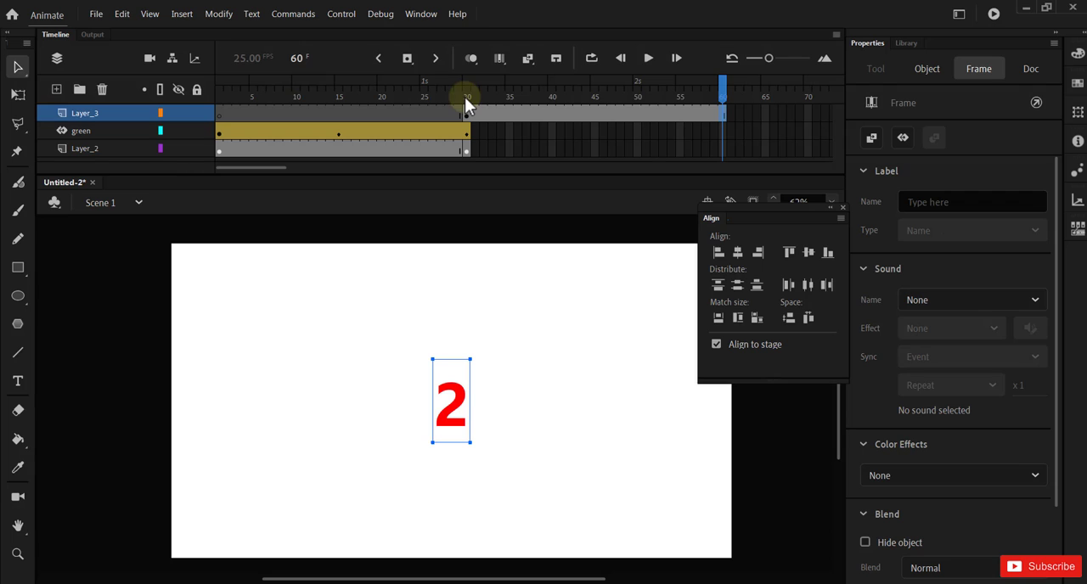
# Step: Add a new layer above Layer_3 and convert its frame 30 to a blank keyframe
pyautogui.click(57, 90)
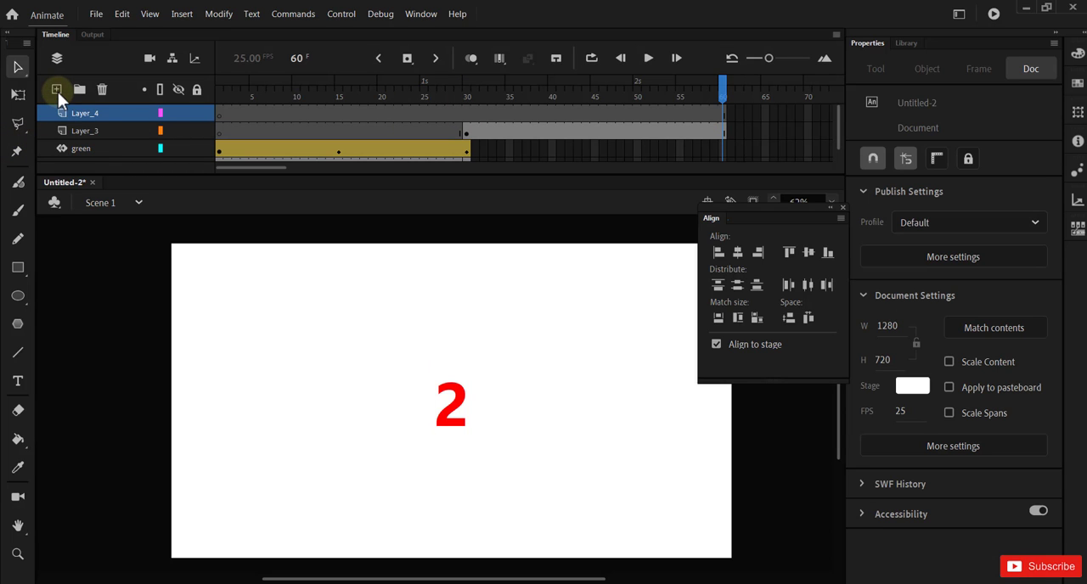
pyautogui.click(465, 107)
pyautogui.rightClick(466, 109)
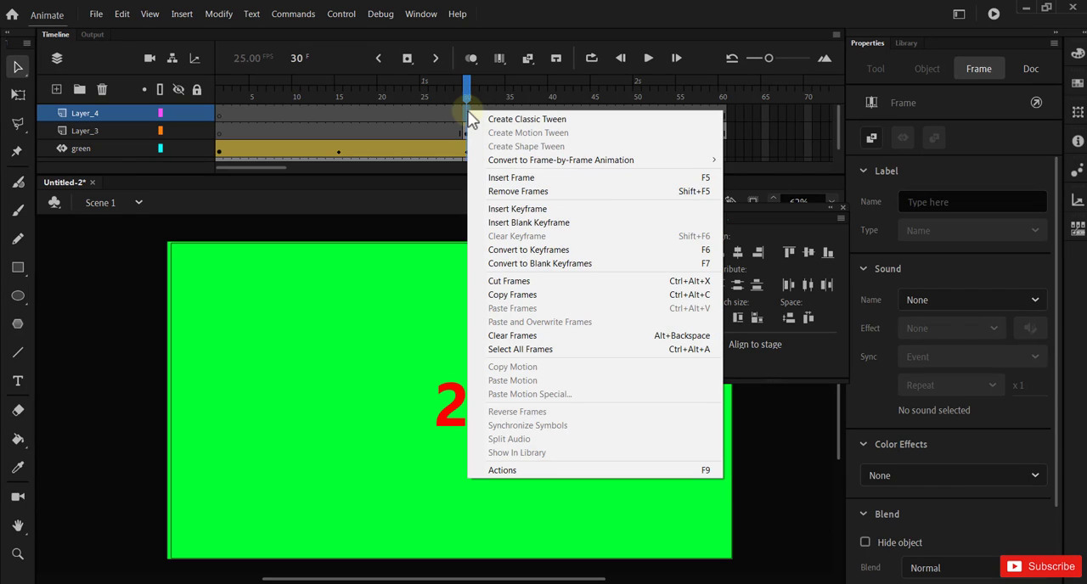
pyautogui.click(514, 263)
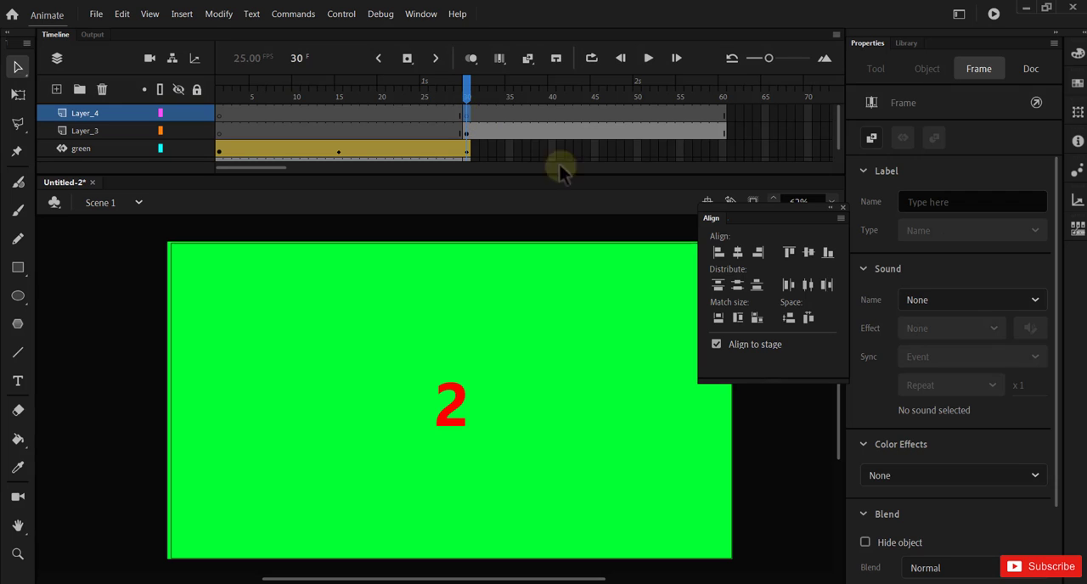
# Step: Move the Align window clear of the stage and draw a red rectangle covering the whole stage on Layer_4 at frame 30
pyautogui.moveTo(785, 205); pyautogui.dragTo(836, 222)
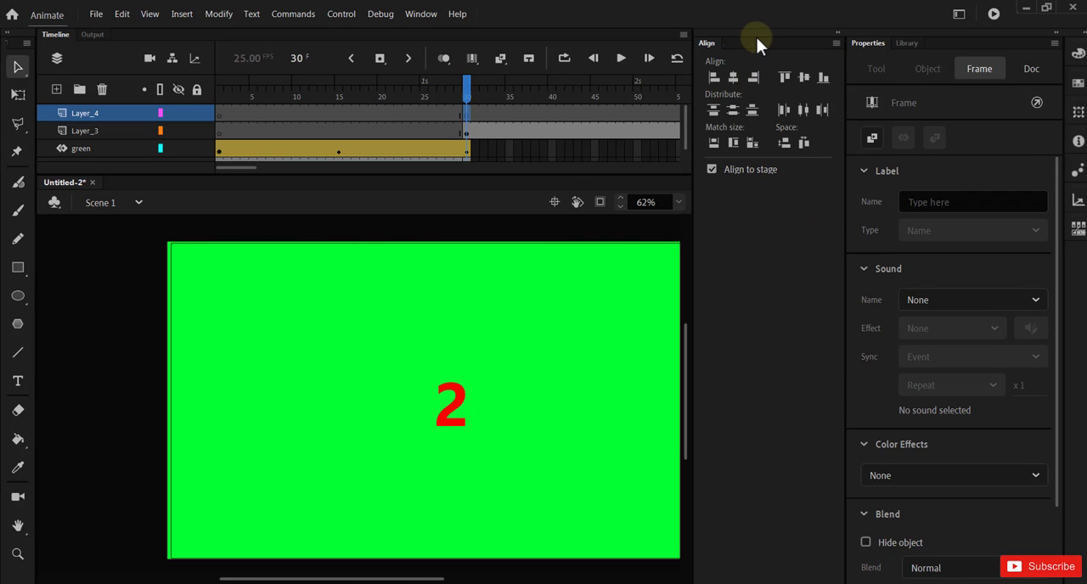
pyautogui.moveTo(757, 37); pyautogui.dragTo(929, 168)
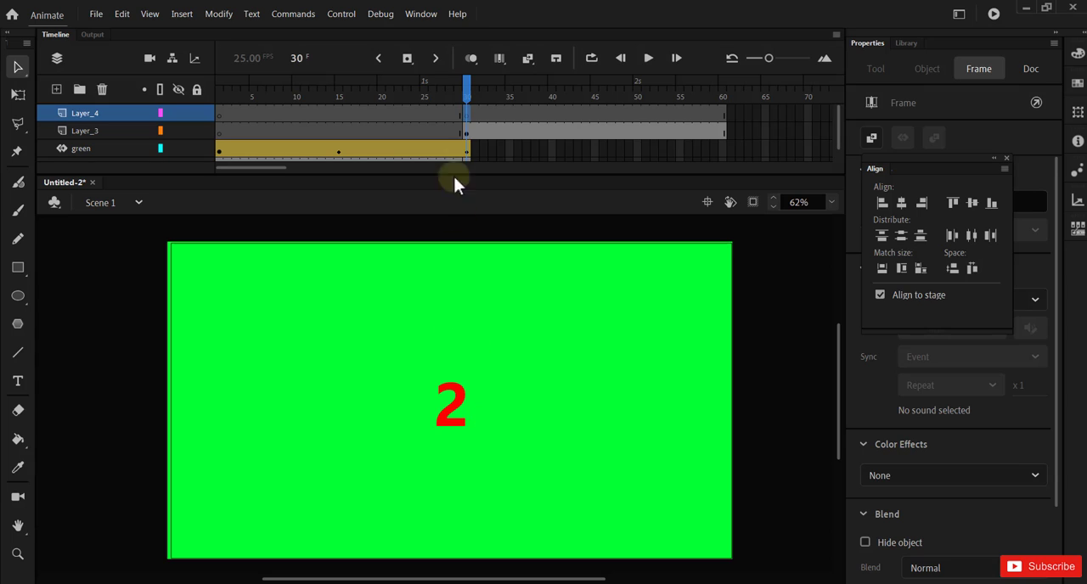
pyautogui.click(20, 268)
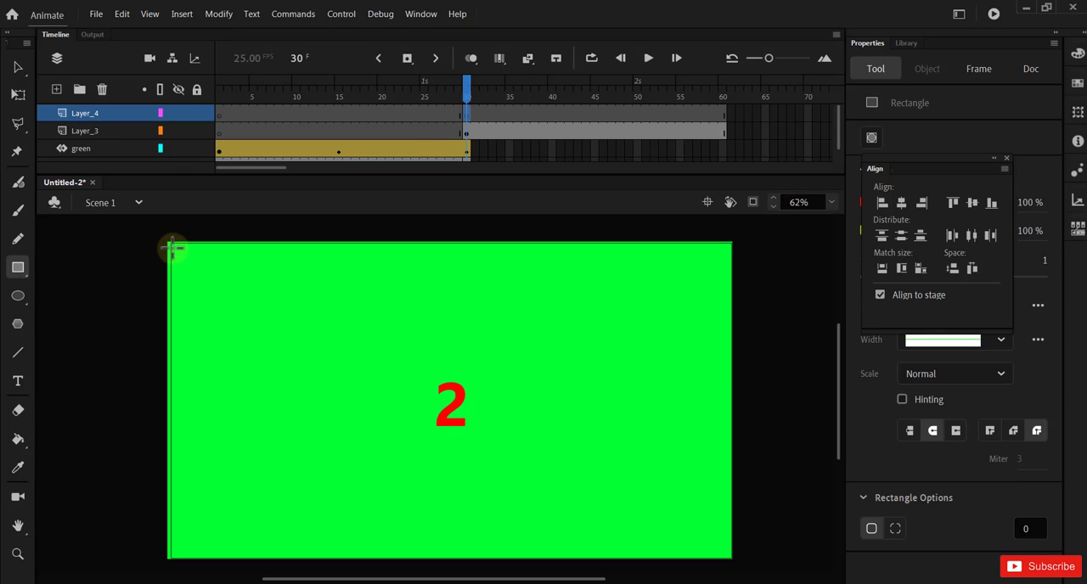
pyautogui.moveTo(170, 242); pyautogui.dragTo(733, 565)
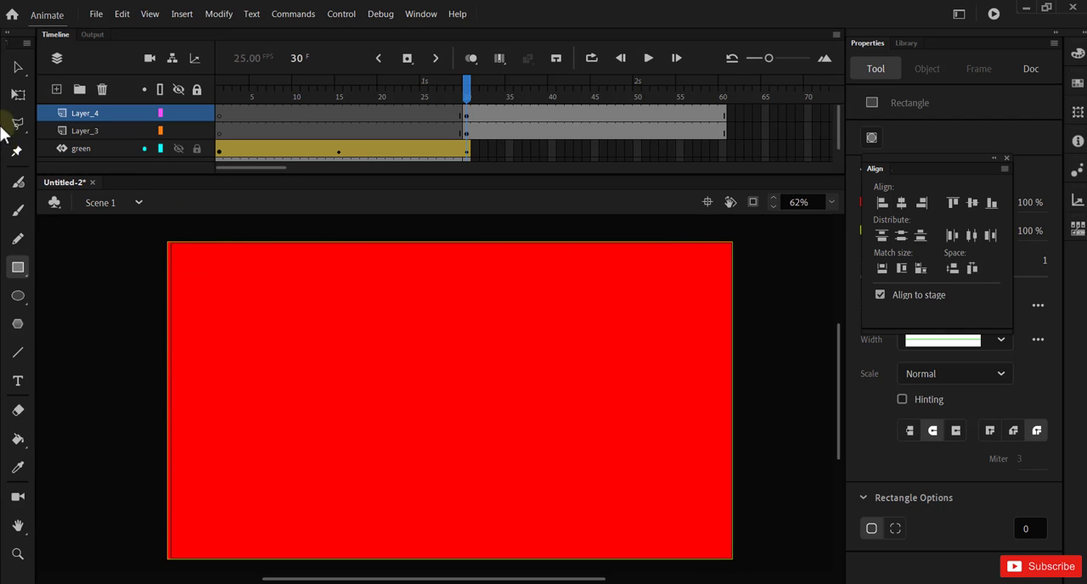
pyautogui.click(19, 67)
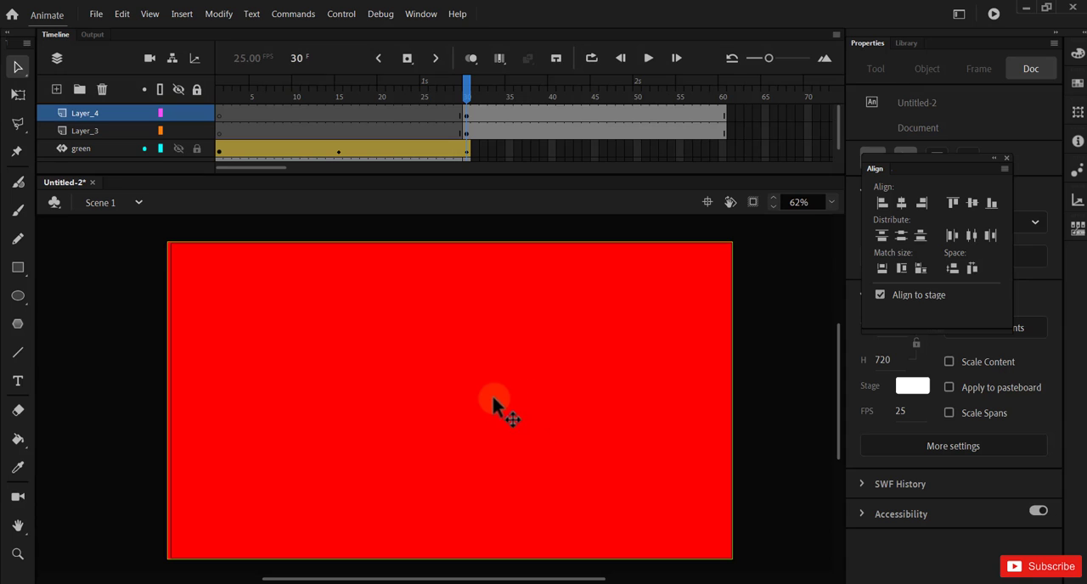
# Step: Move the Align window off the shape's properties and change the Layer_4 rectangle's fill to orange #FF6600
pyautogui.click(622, 348)
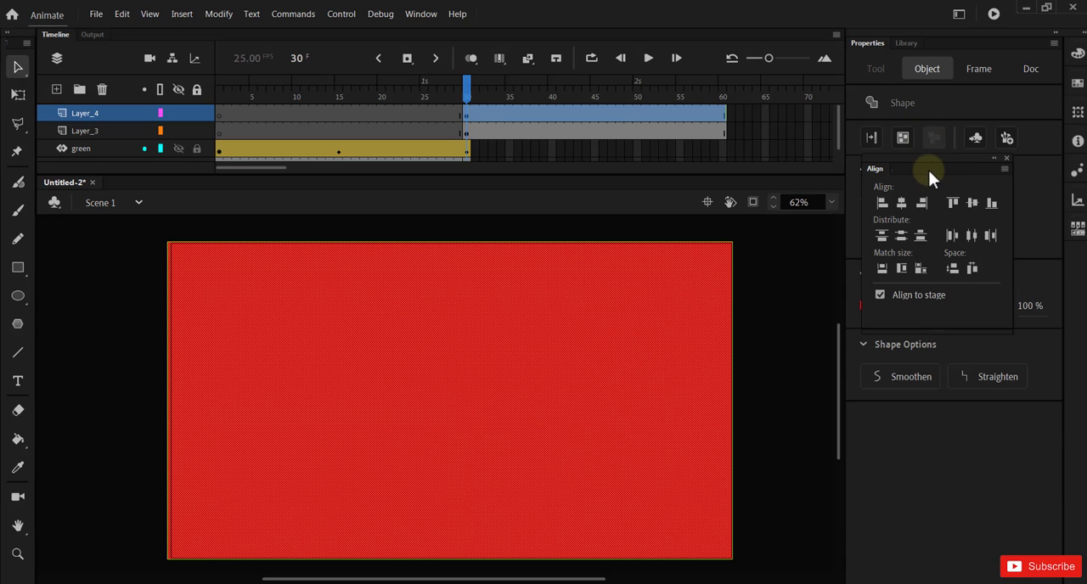
pyautogui.moveTo(928, 169); pyautogui.dragTo(89, 399)
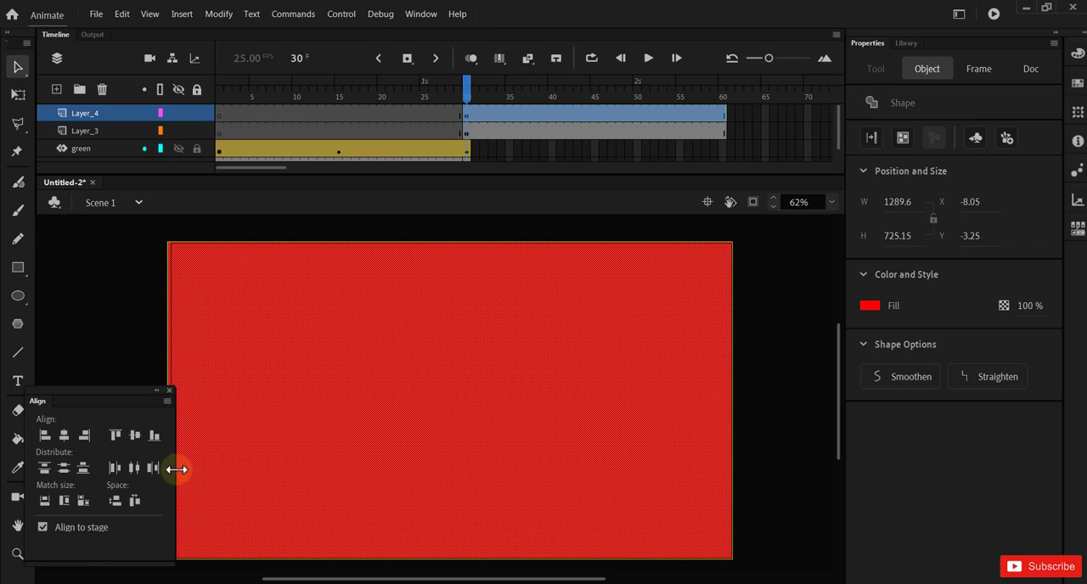
pyautogui.moveTo(176, 469); pyautogui.dragTo(121, 466)
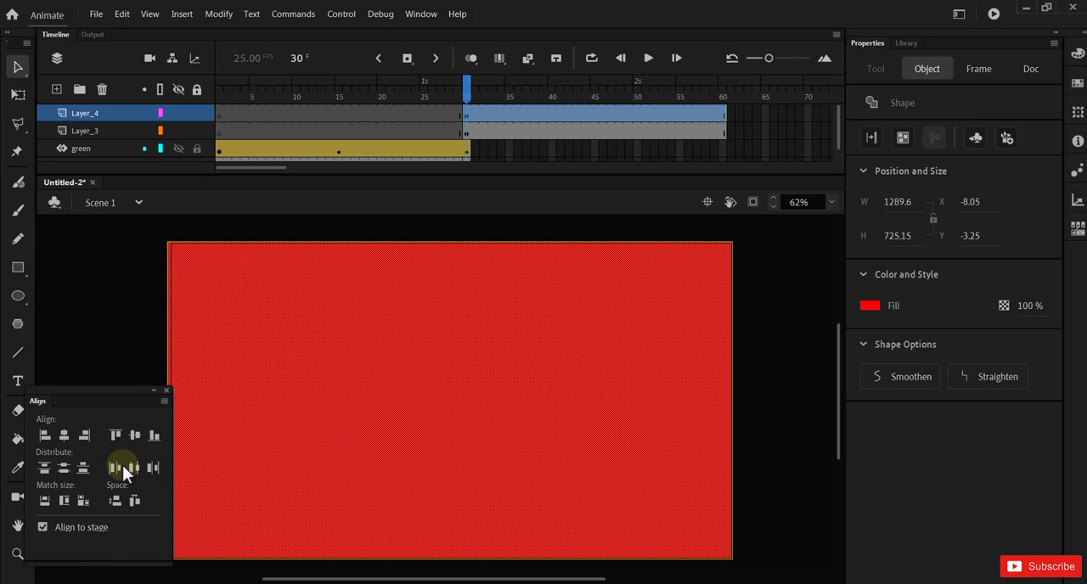
pyautogui.click(871, 305)
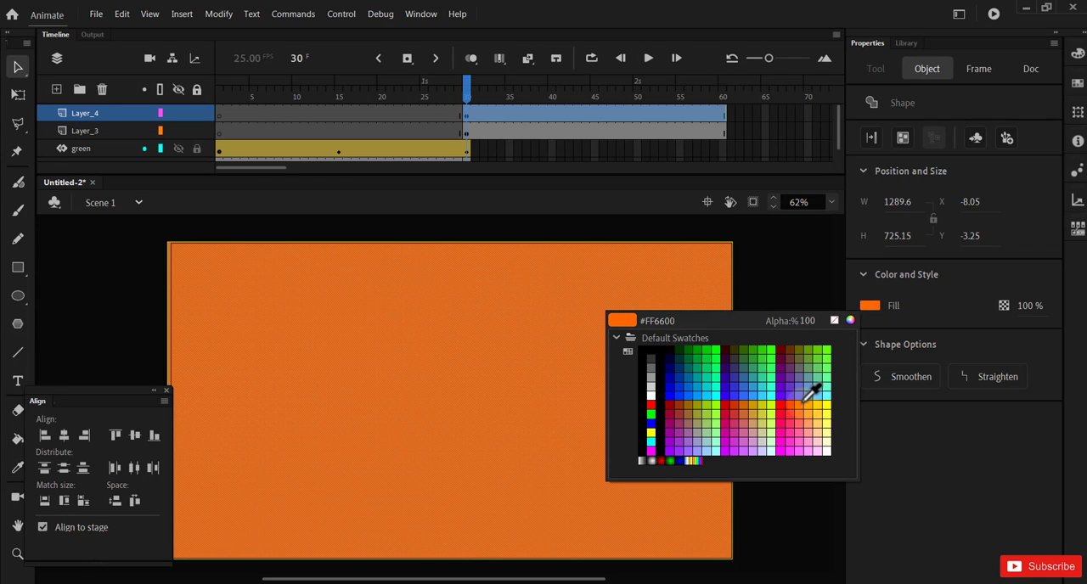
pyautogui.click(804, 400)
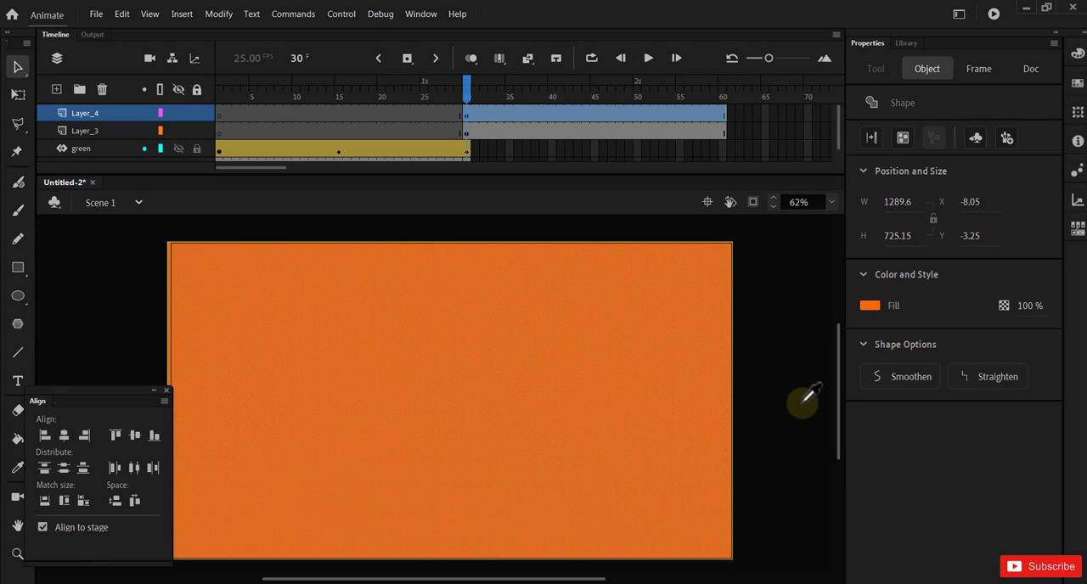
pyautogui.click(800, 371)
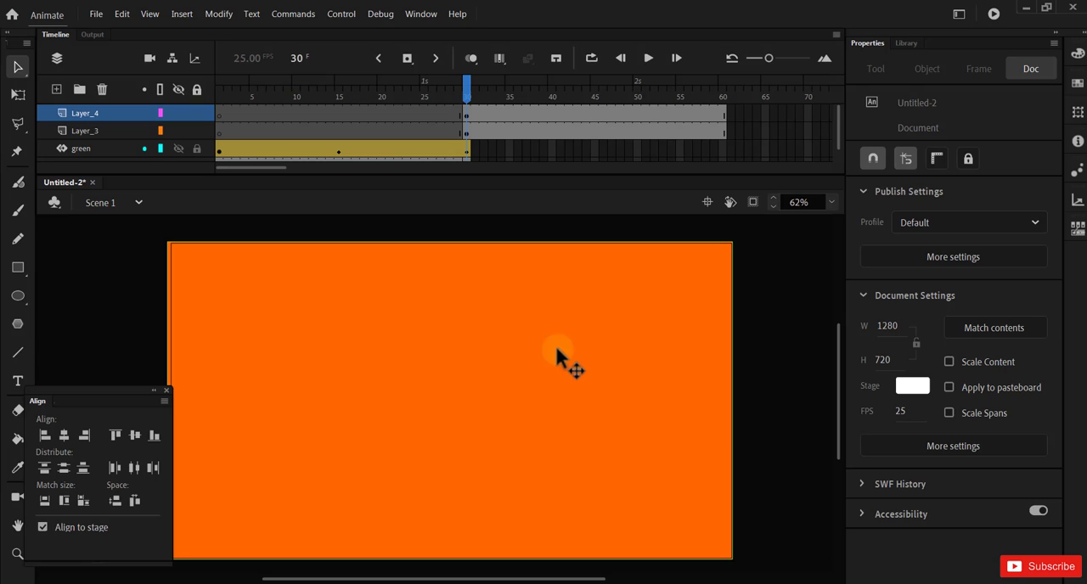
# Step: Create a motion tween on Layer_4 starting at frame 30 and insert a position keyframe at frame 45
pyautogui.moveTo(476, 111); pyautogui.dragTo(593, 108)
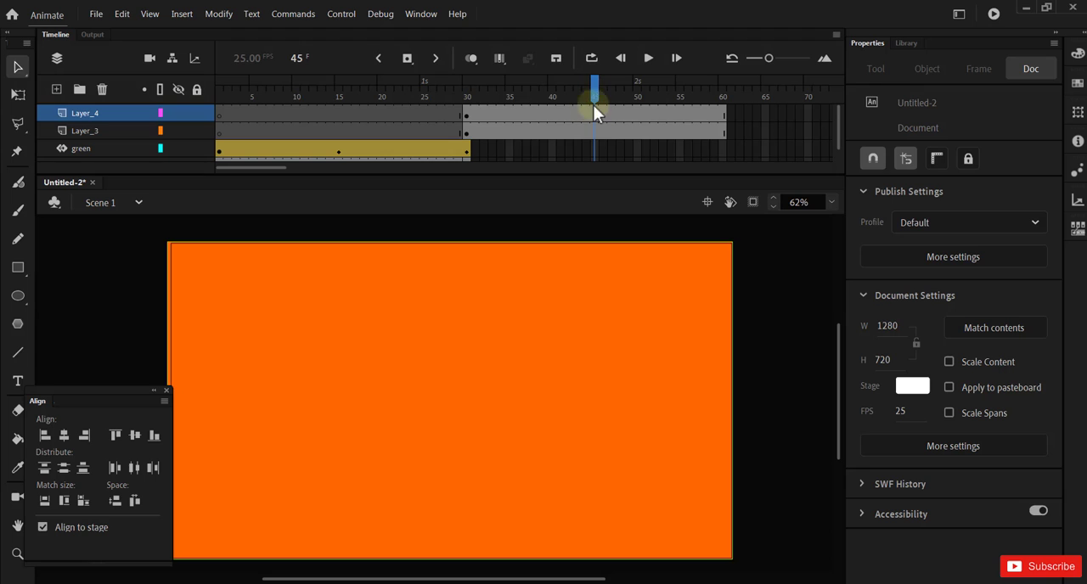
pyautogui.click(467, 112)
pyautogui.rightClick(469, 112)
pyautogui.click(496, 138)
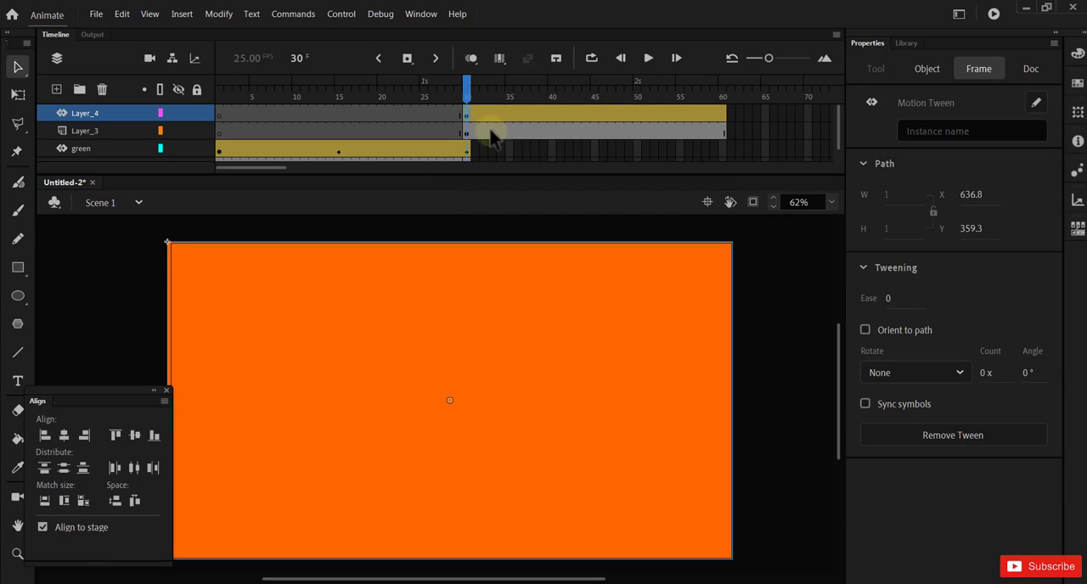
pyautogui.rightClick(593, 113)
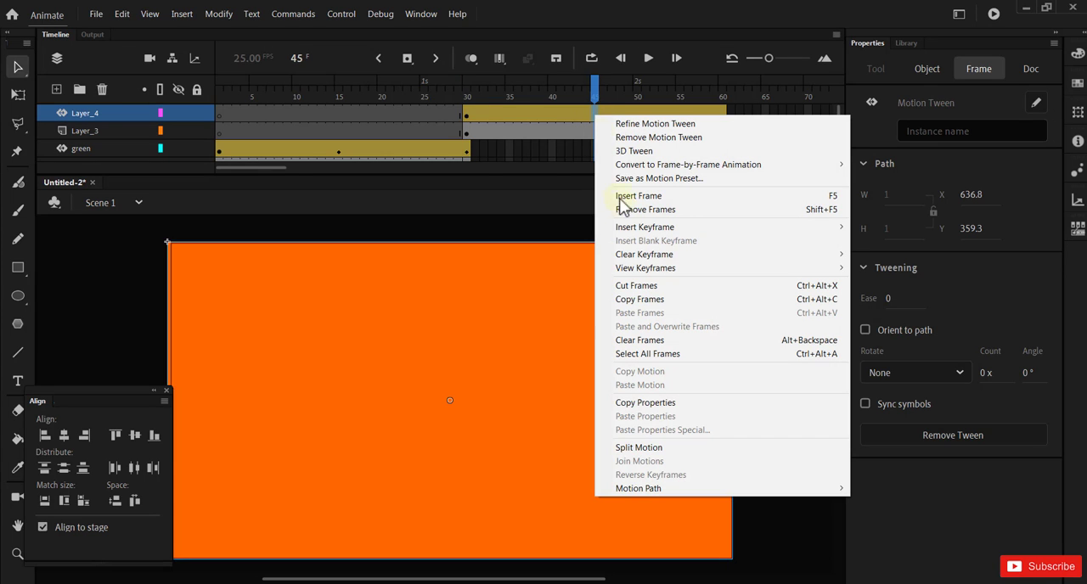
pyautogui.moveTo(641, 236)
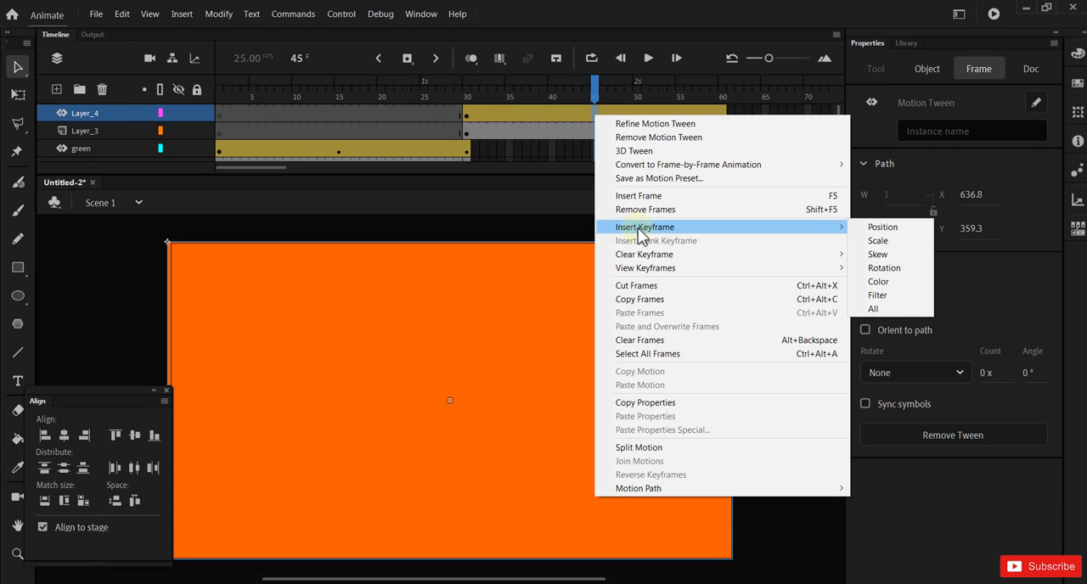
pyautogui.click(882, 227)
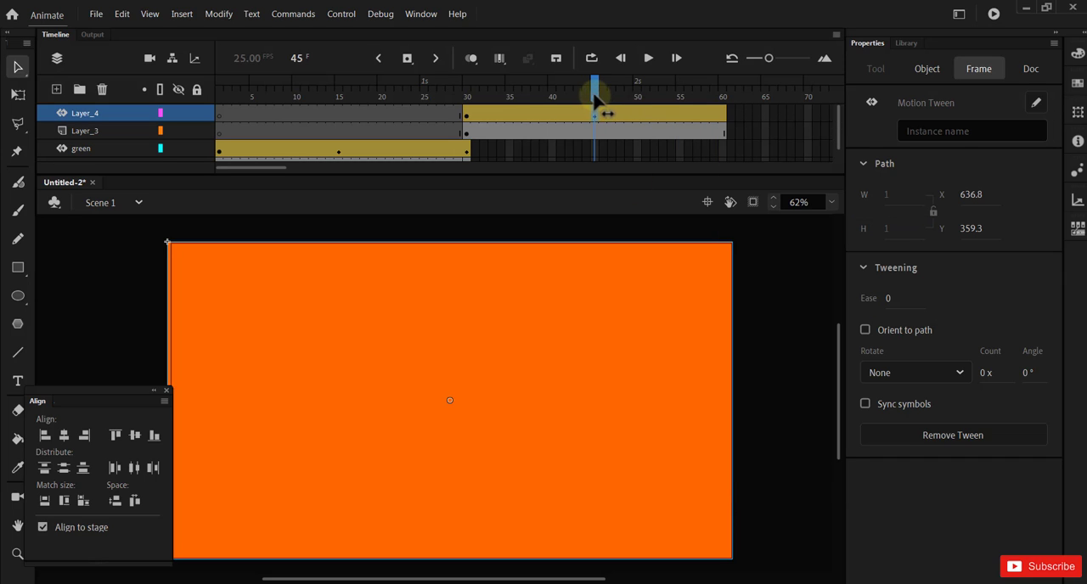
# Step: At frame 45, slide the orange rectangle sideways to about X 1181 so it uncovers the "2"
pyautogui.moveTo(597, 110)
pyautogui.mouseDown()
pyautogui.moveTo(467, 109)
pyautogui.moveTo(720, 109)
pyautogui.moveTo(595, 103)
pyautogui.mouseUp()
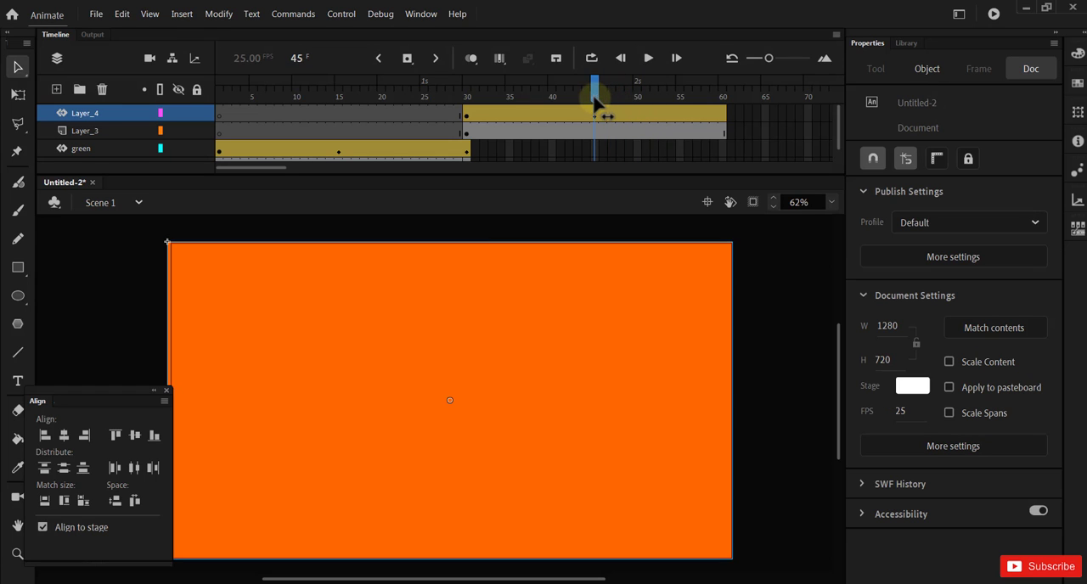
pyautogui.click(339, 347)
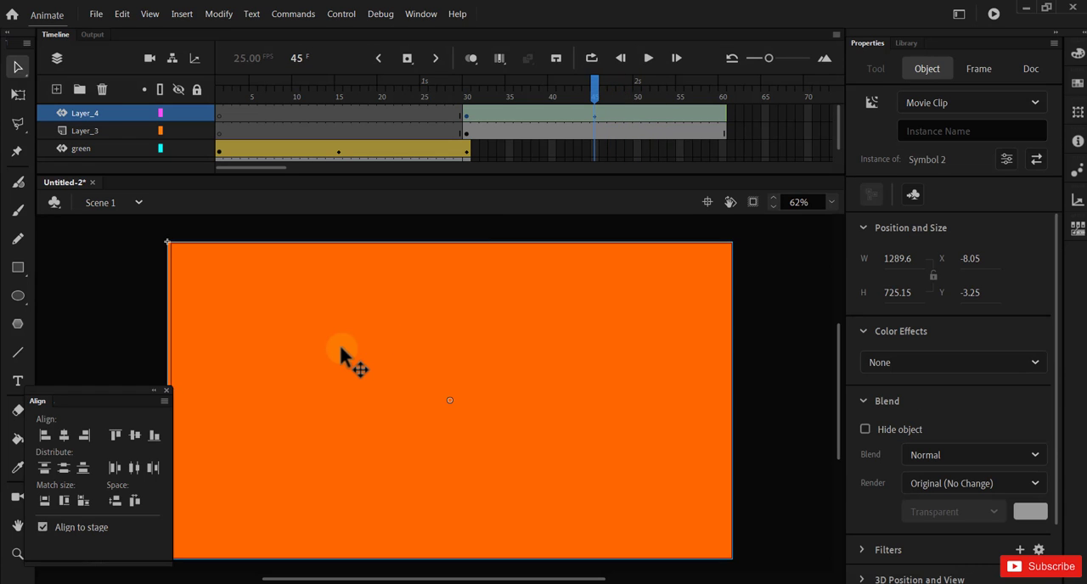
pyautogui.moveTo(341, 347); pyautogui.dragTo(861, 325)
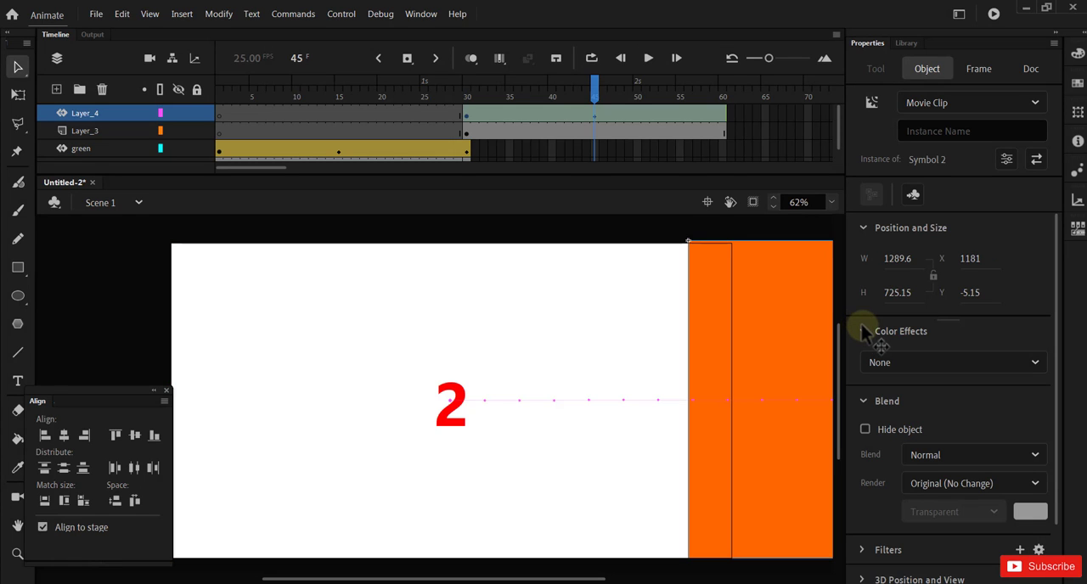
# Step: Play the animation from frame 1 to check the green and orange rectangle reveals
pyautogui.moveTo(592, 98); pyautogui.dragTo(219, 150)
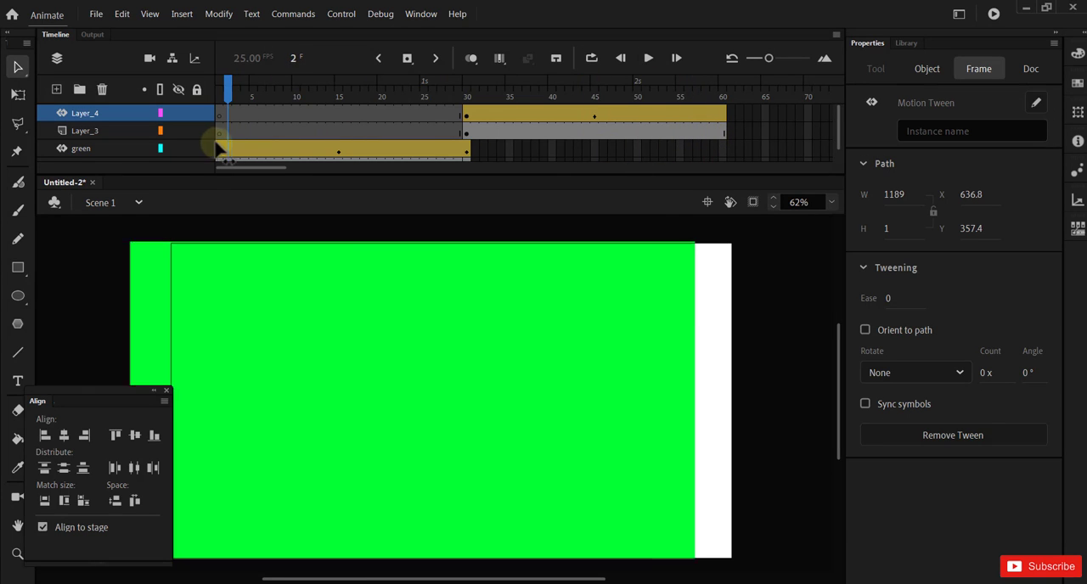
pyautogui.click(647, 61)
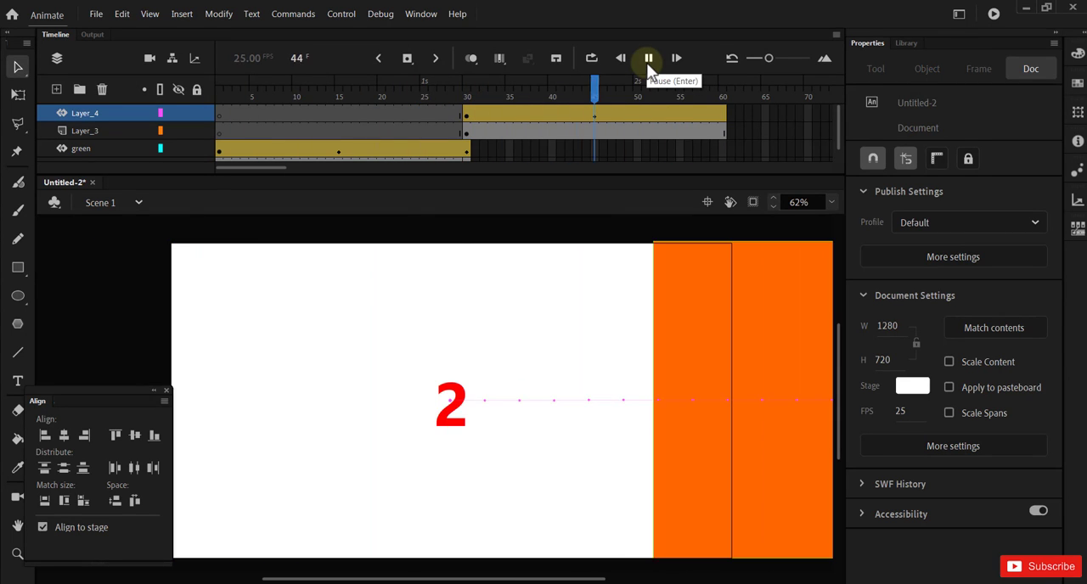
pyautogui.click(648, 63)
# Step: At frame 60 of Layer_4, slide the orange rectangle back over the stage to about X -1.65 and preview the playback
pyautogui.click(596, 113)
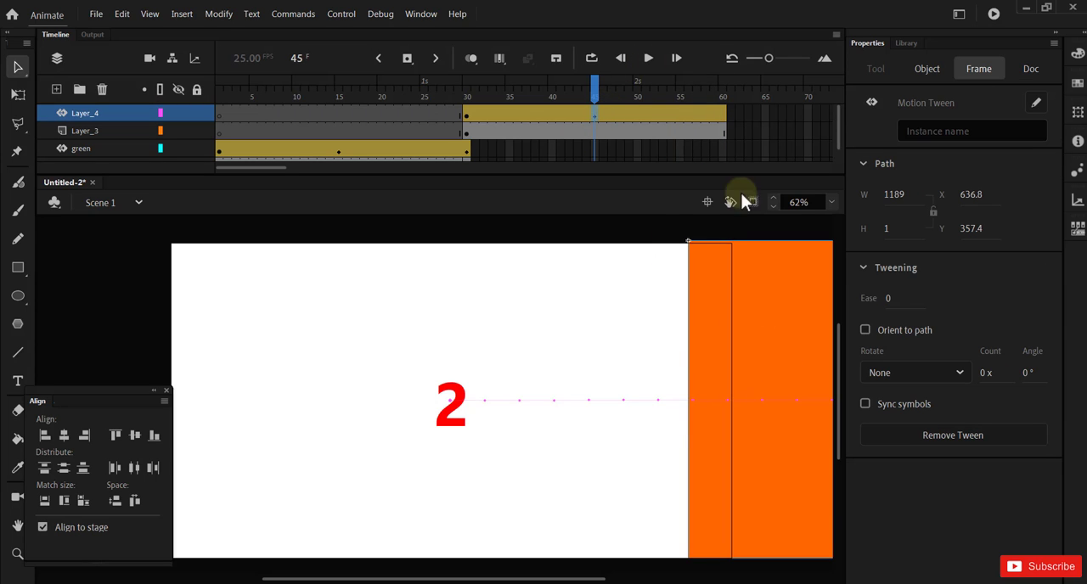
pyautogui.click(723, 113)
pyautogui.click(730, 116)
pyautogui.click(724, 115)
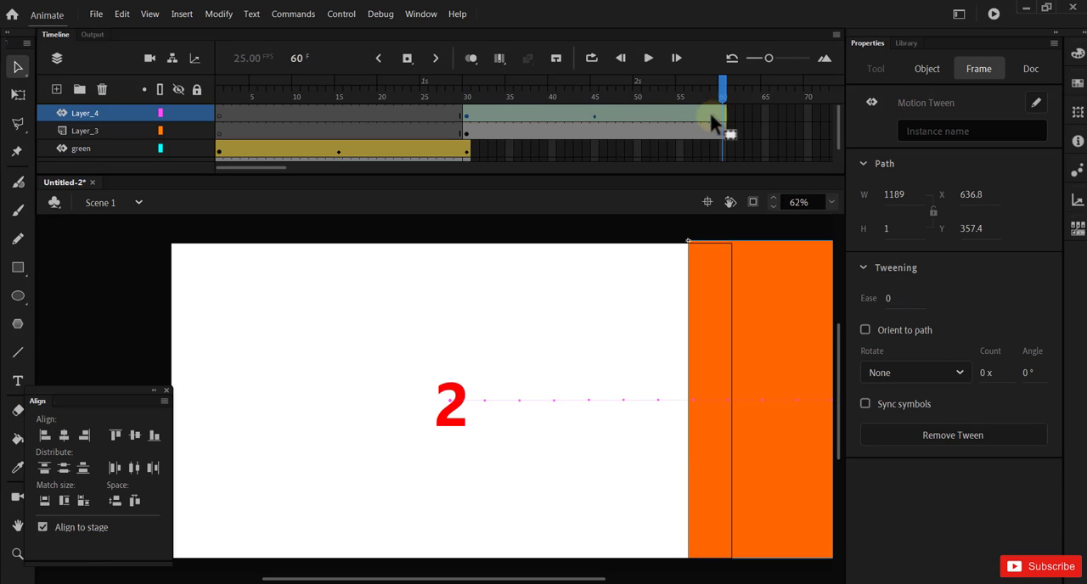
pyautogui.click(599, 120)
pyautogui.click(600, 139)
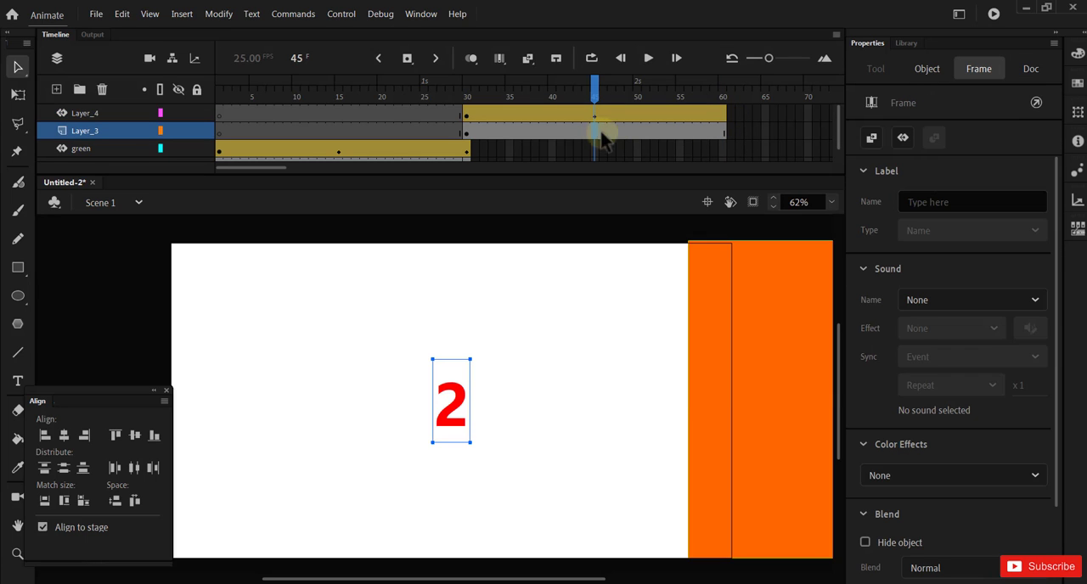
pyautogui.click(722, 113)
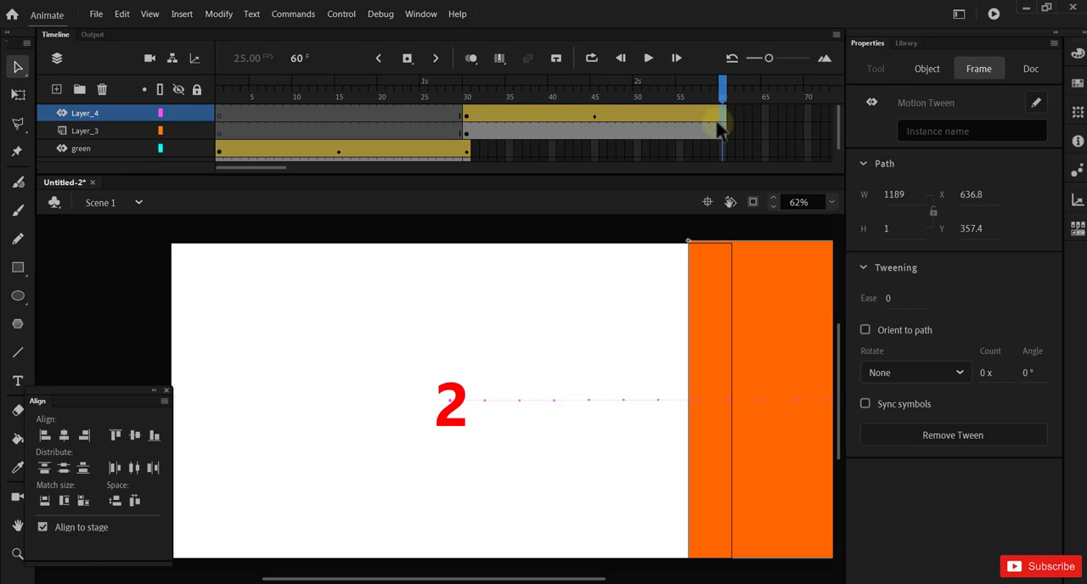
pyautogui.click(764, 356)
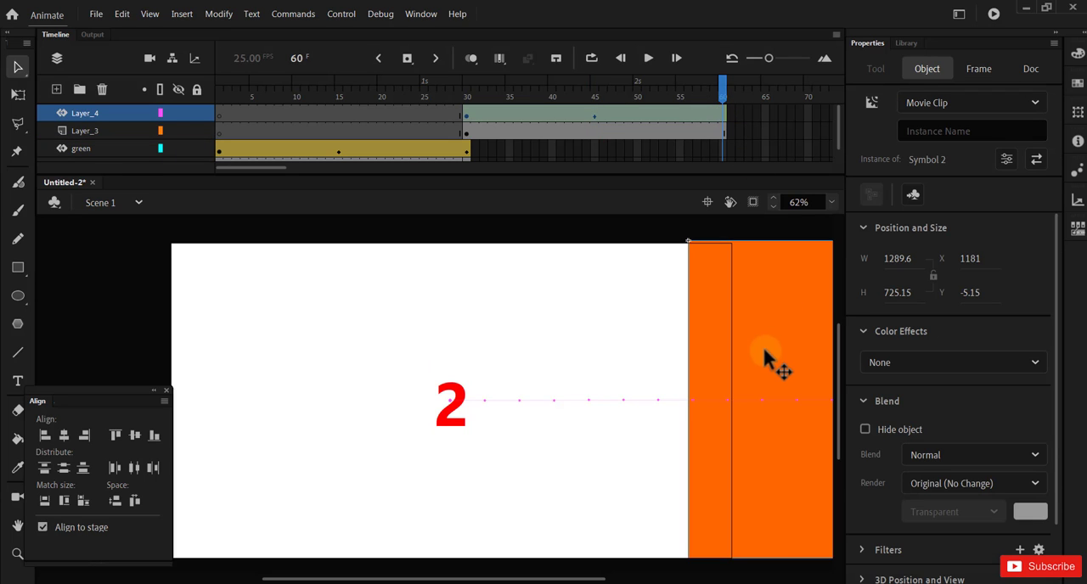
pyautogui.moveTo(763, 349); pyautogui.dragTo(246, 352)
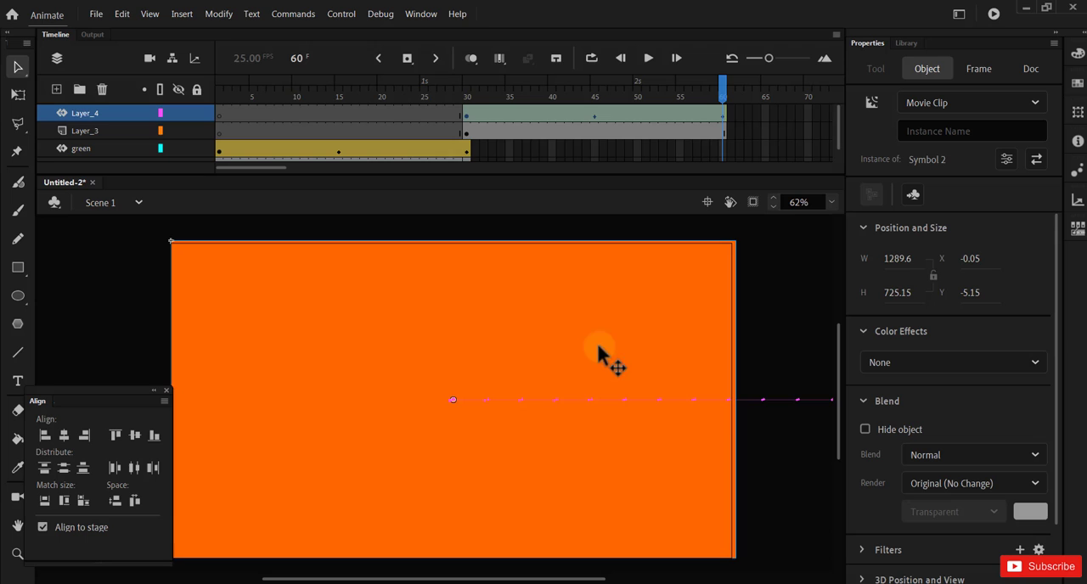
pyautogui.click(772, 349)
pyautogui.click(648, 58)
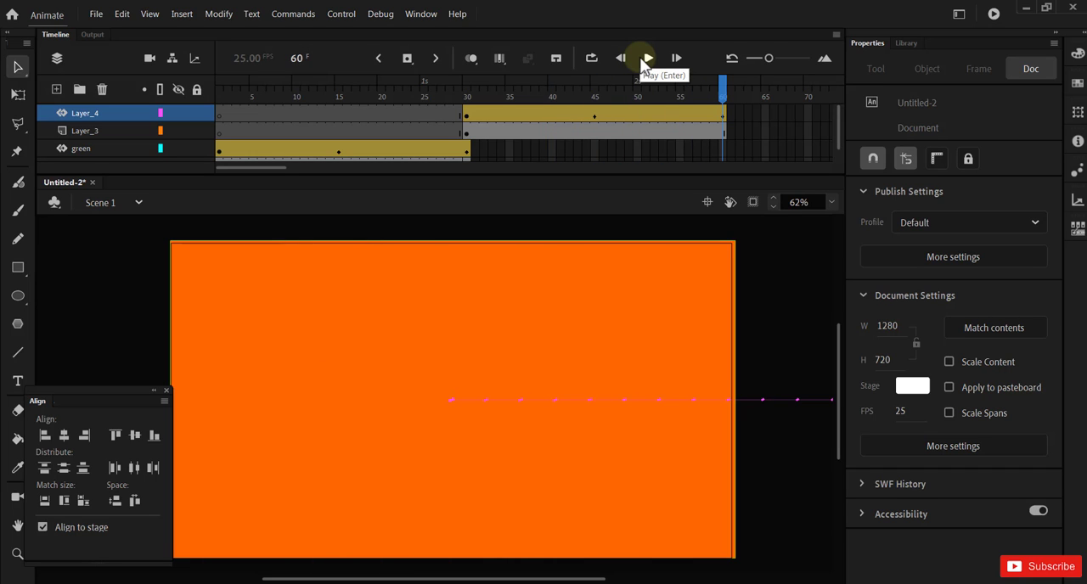
pyautogui.click(643, 61)
# Step: Add a new layer above Layer_4 and convert its frame 60 to a blank keyframe
pyautogui.click(55, 89)
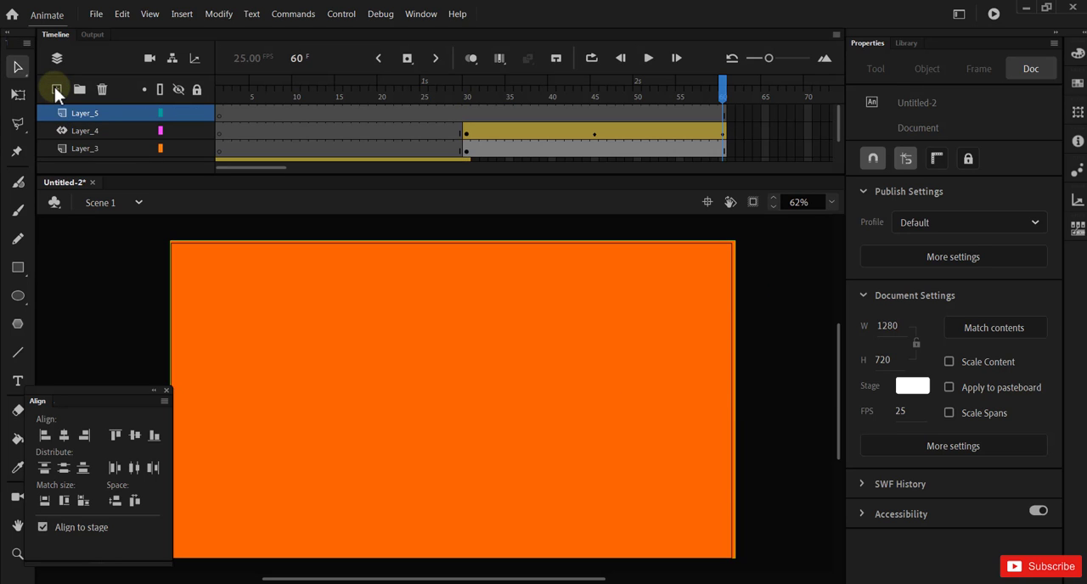
pyautogui.rightClick(723, 110)
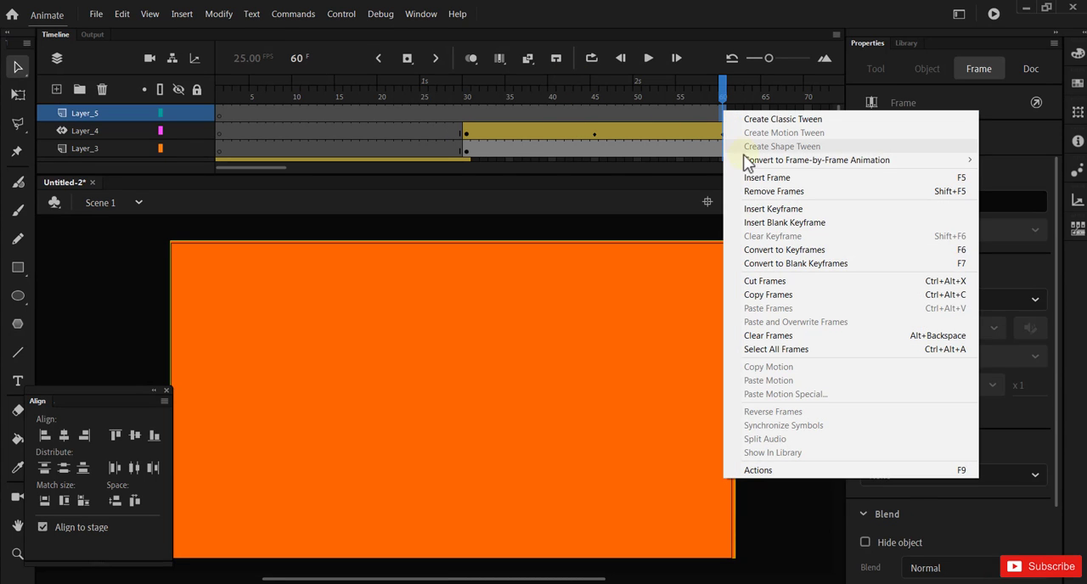
pyautogui.click(755, 264)
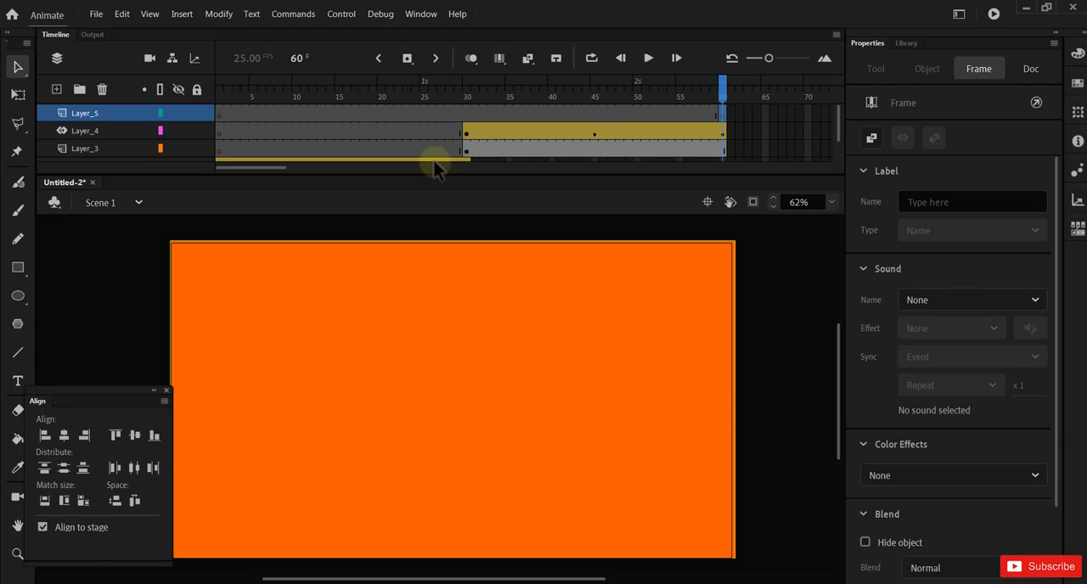
# Step: Add the static text "3" in Gadugi Bold 140 pt on Layer_5 at frame 60 and set its fill to blue #0000CC
pyautogui.click(17, 384)
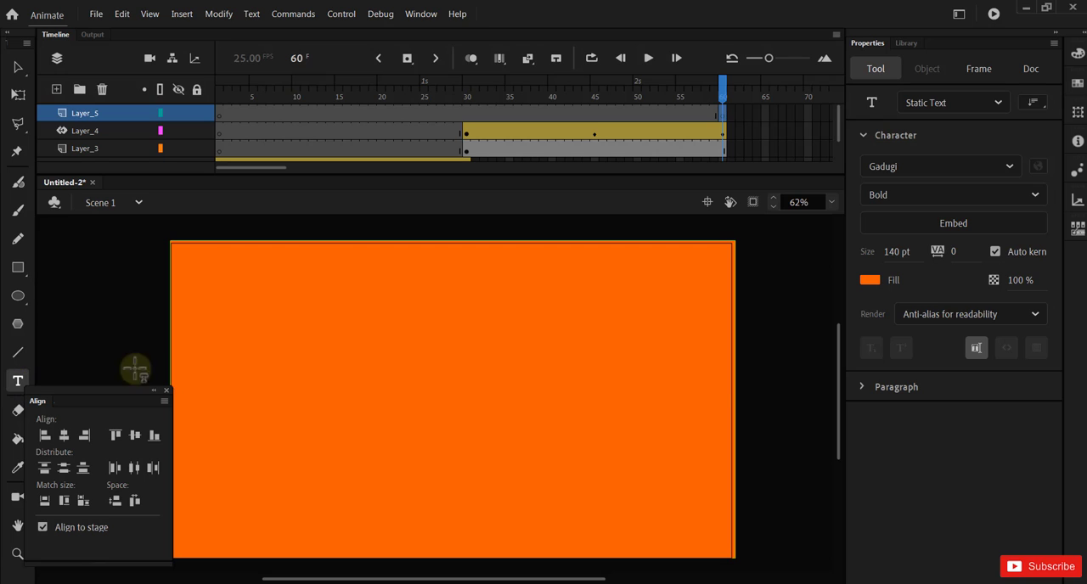
pyautogui.click(444, 394)
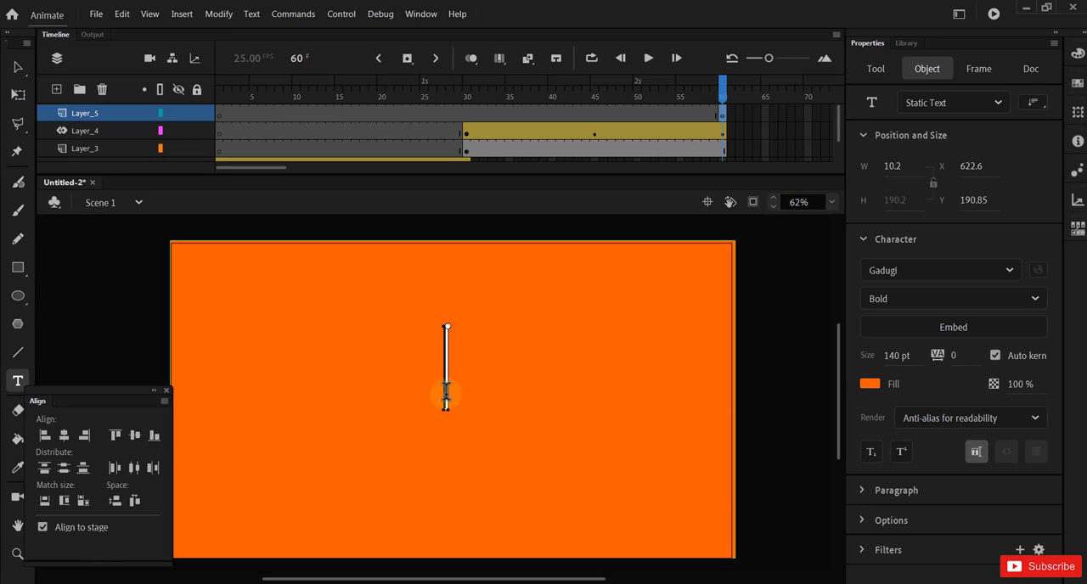
pyautogui.write('3')
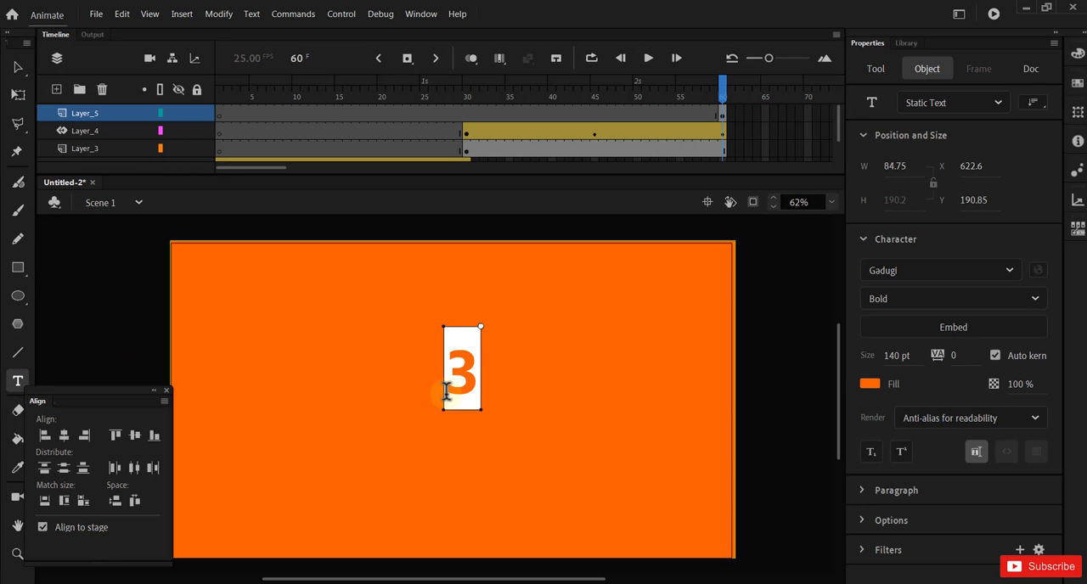
pyautogui.click(18, 70)
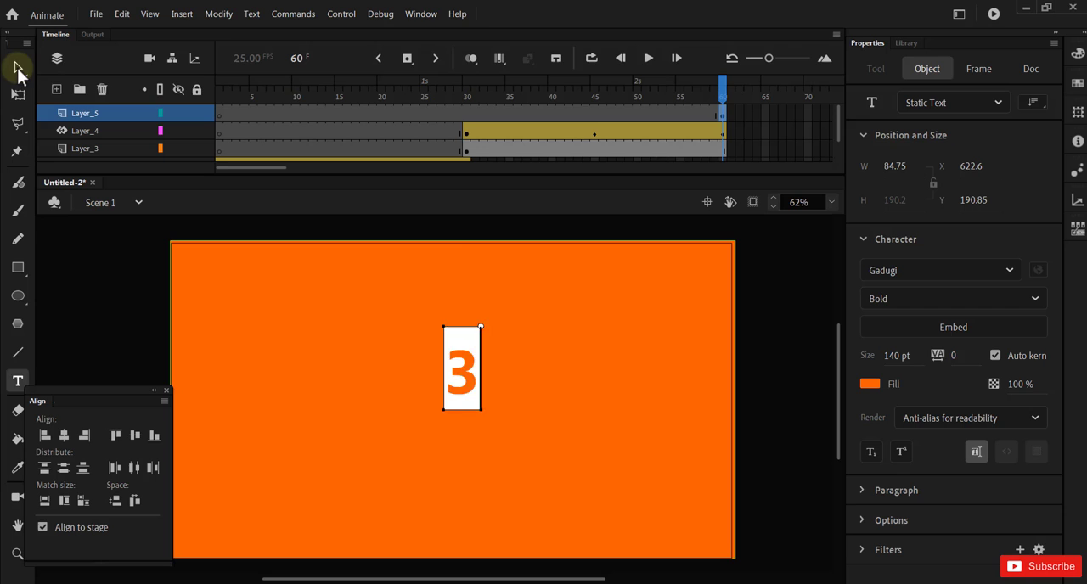
pyautogui.click(869, 384)
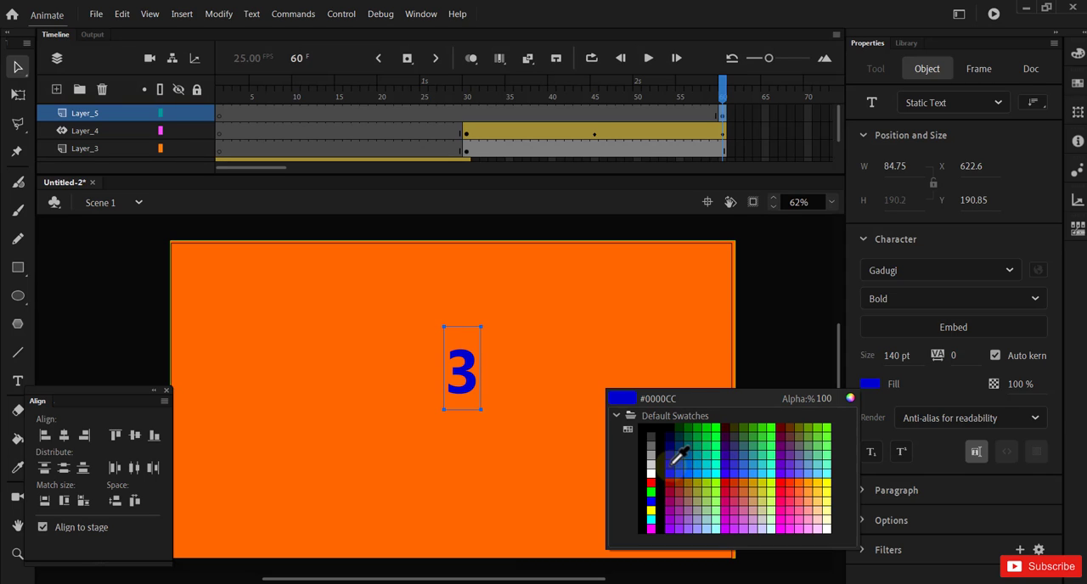
pyautogui.click(671, 463)
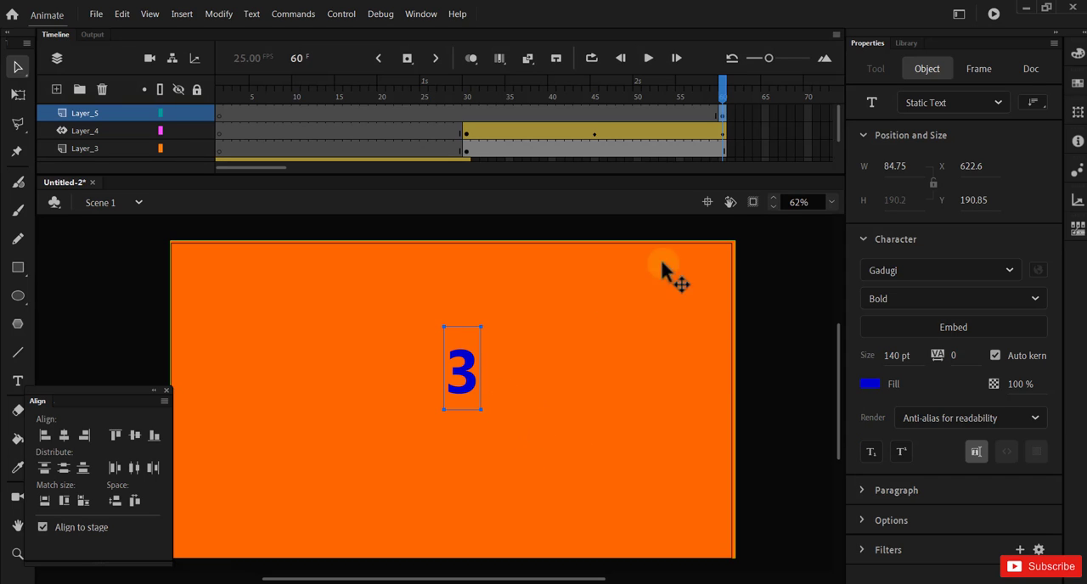
# Step: Centre the "3" vertically and horizontally on the stage, then shift the Align window slightly away from the stage
pyautogui.click(135, 435)
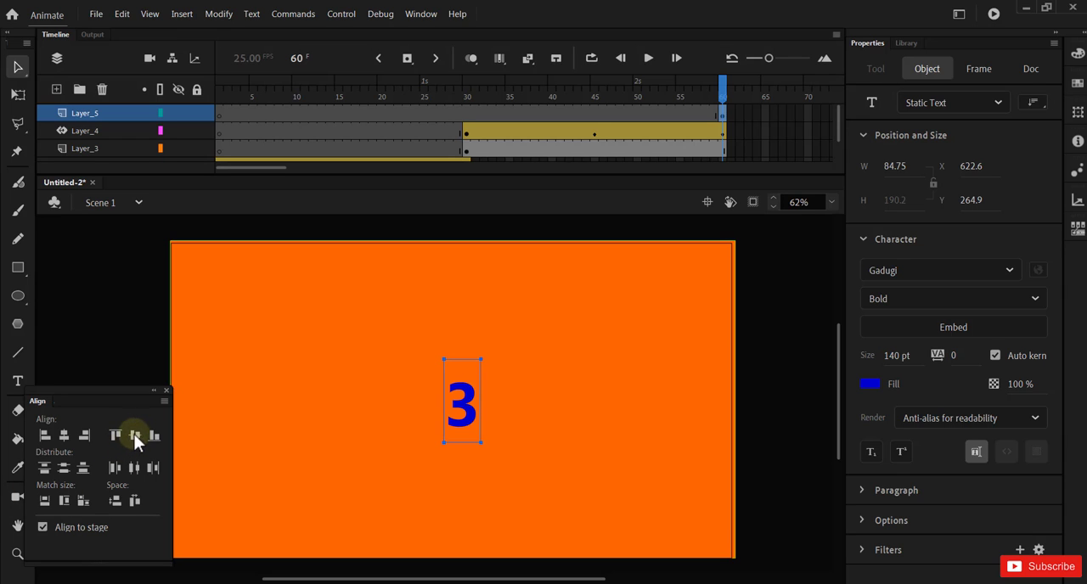
pyautogui.click(65, 434)
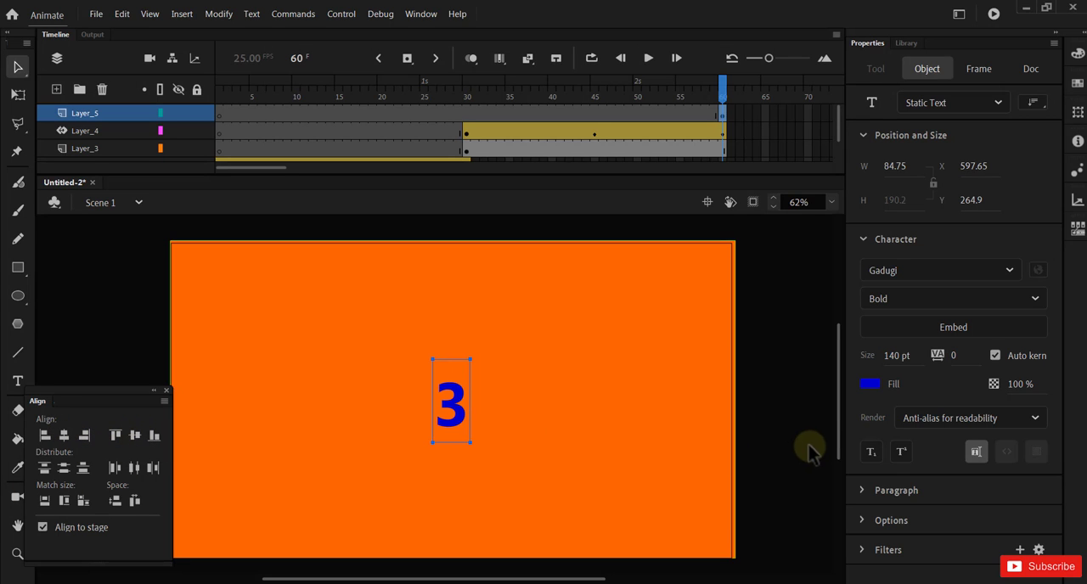
pyautogui.click(782, 432)
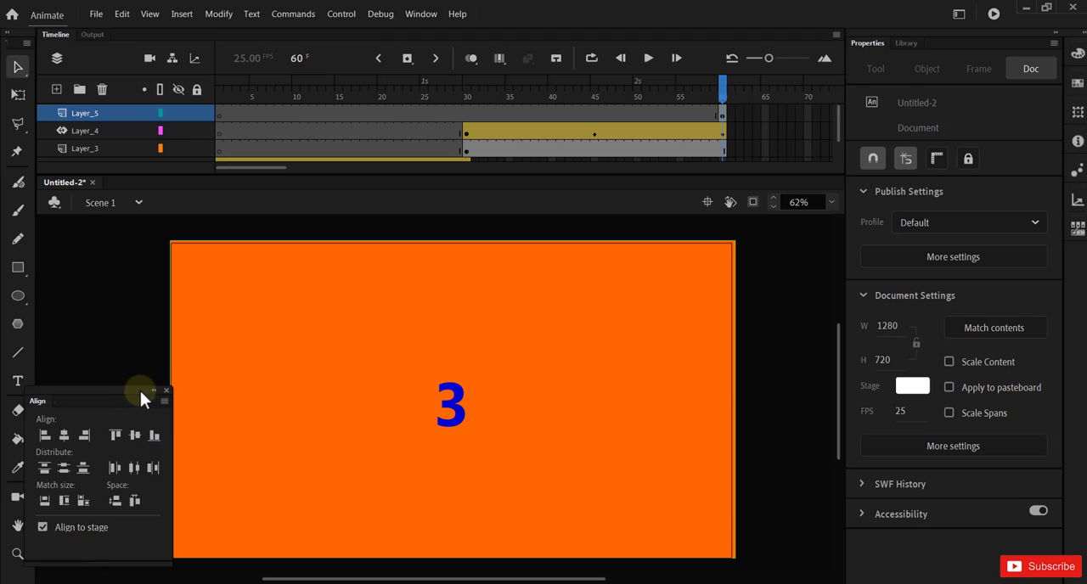
pyautogui.moveTo(140, 392)
pyautogui.mouseDown()
pyautogui.moveTo(121, 391)
pyautogui.moveTo(130, 395)
pyautogui.mouseUp()
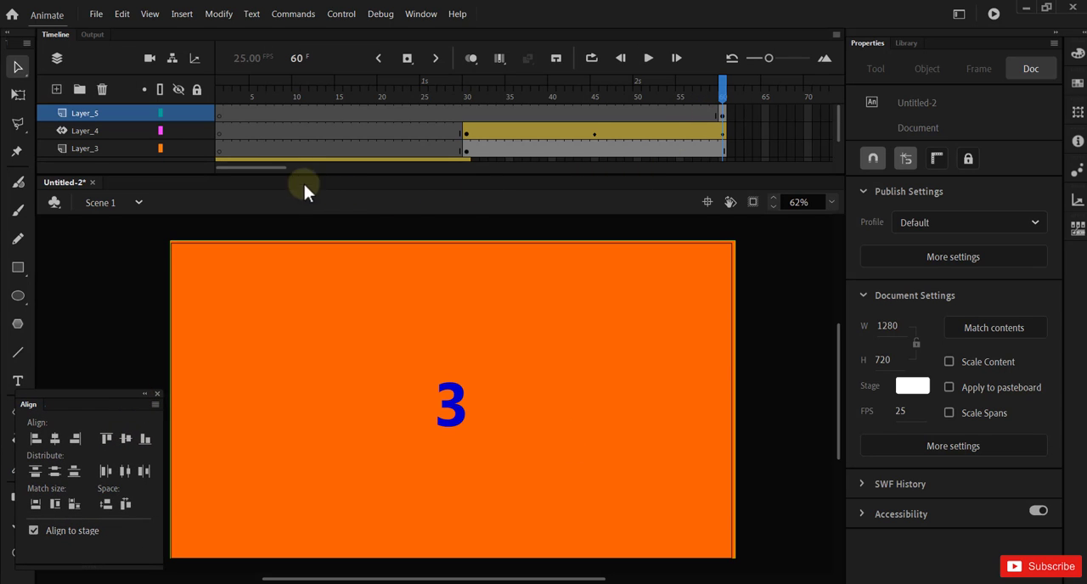
# Step: Extend Layer_5 so the "3" lasts until frame 90 and enlarge the timeline to fit more layers
pyautogui.moveTo(269, 166); pyautogui.dragTo(318, 172)
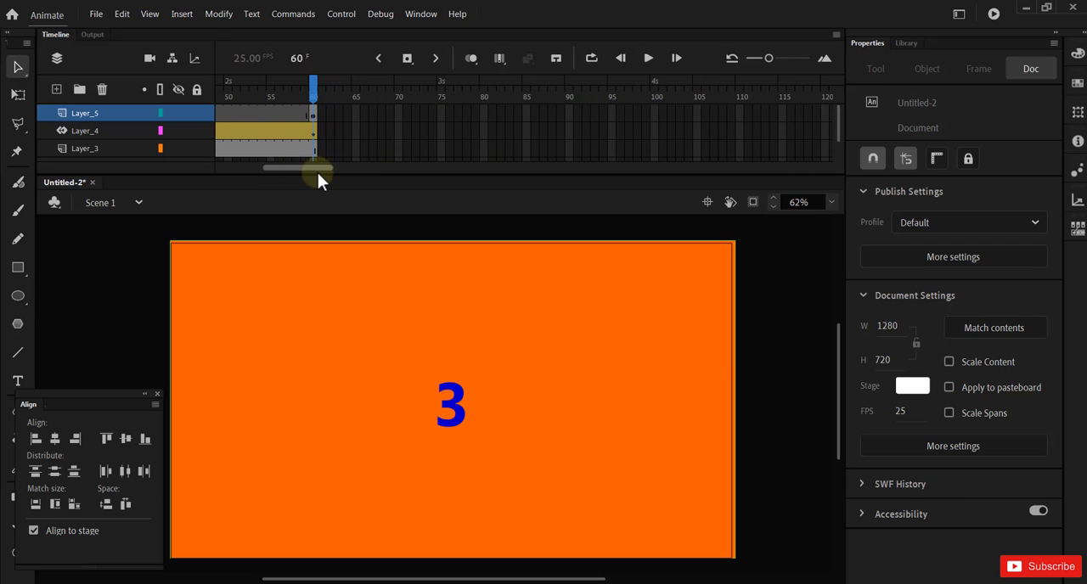
pyautogui.rightClick(568, 113)
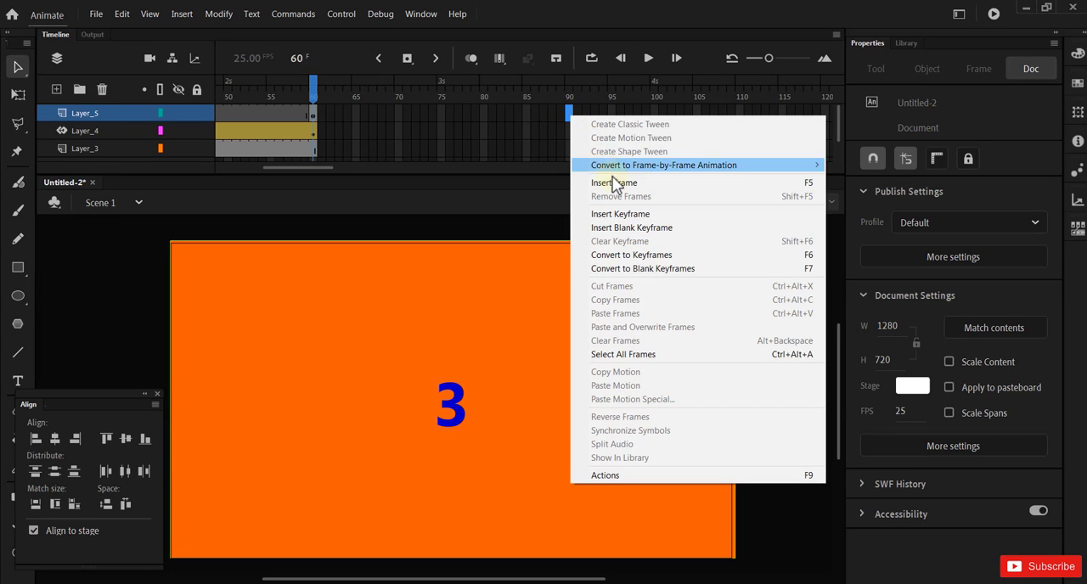
pyautogui.click(617, 182)
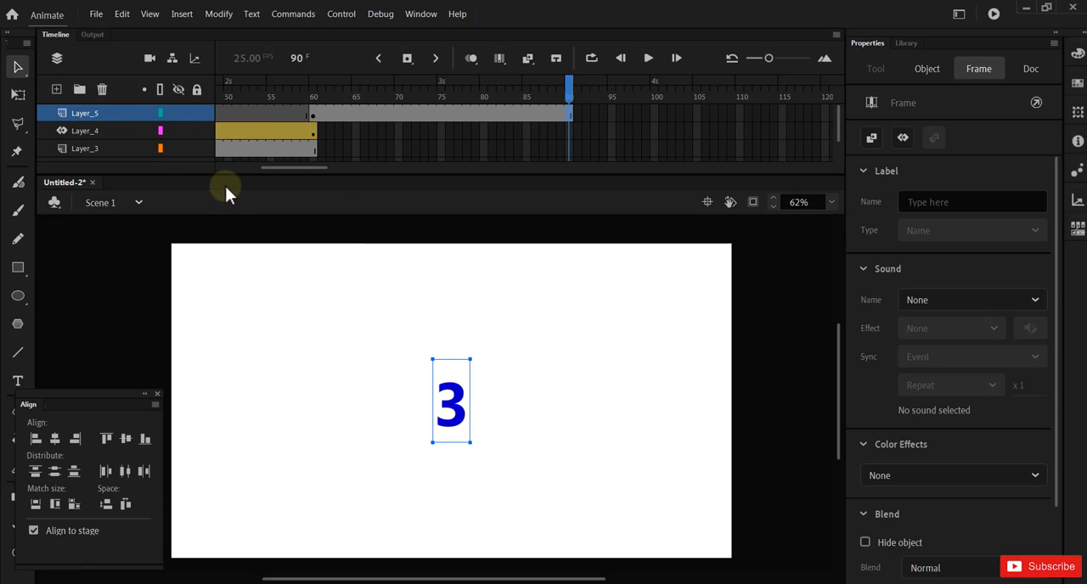
pyautogui.moveTo(249, 175); pyautogui.dragTo(252, 204)
pyautogui.scroll(-1, 292, 183)
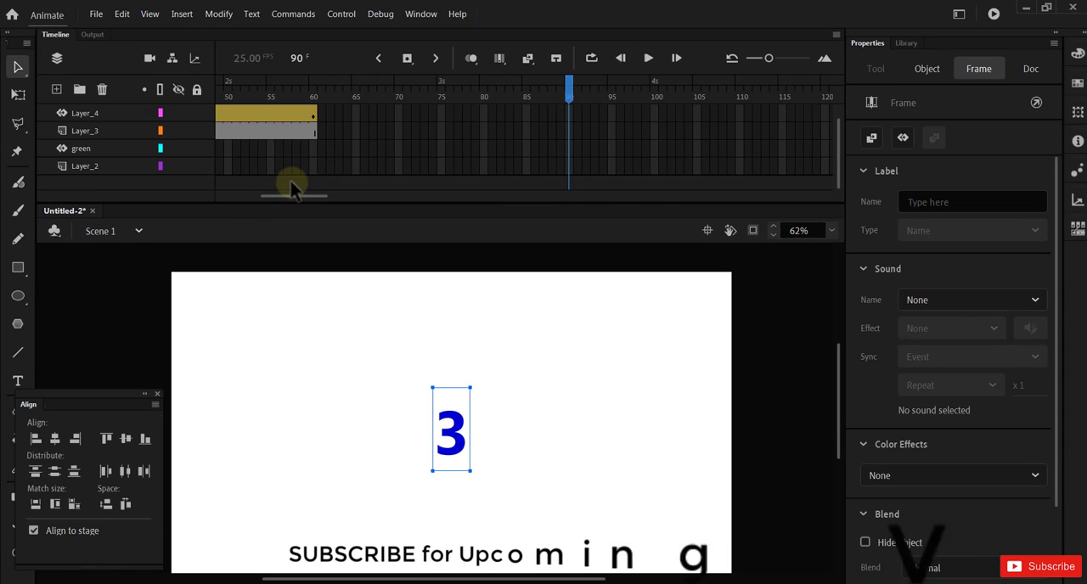
pyautogui.scroll(1, 291, 183)
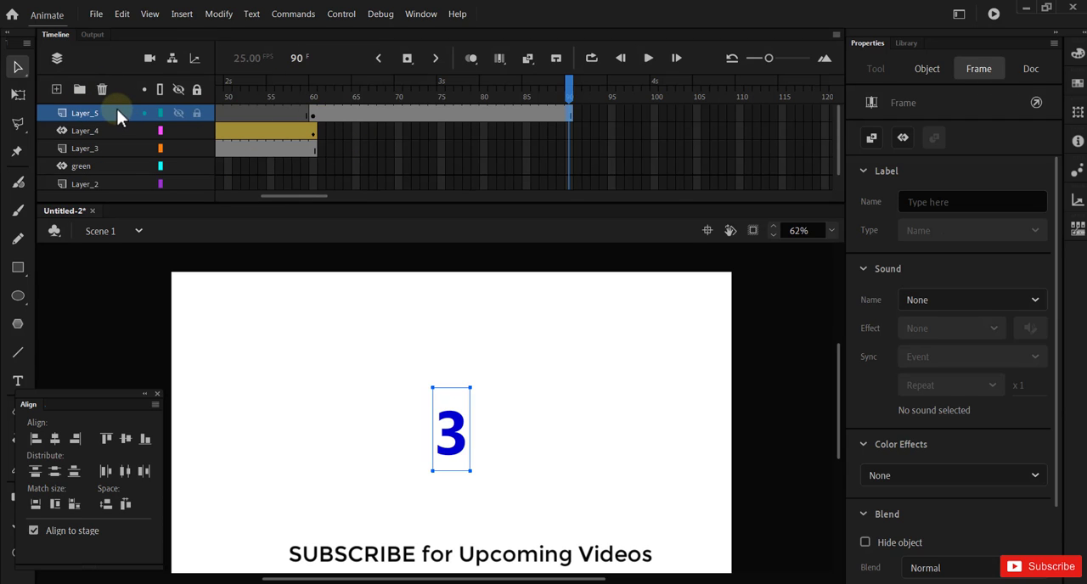
# Step: Add a new layer above Layer_5 and convert its frame 60 to a blank keyframe
pyautogui.click(289, 96)
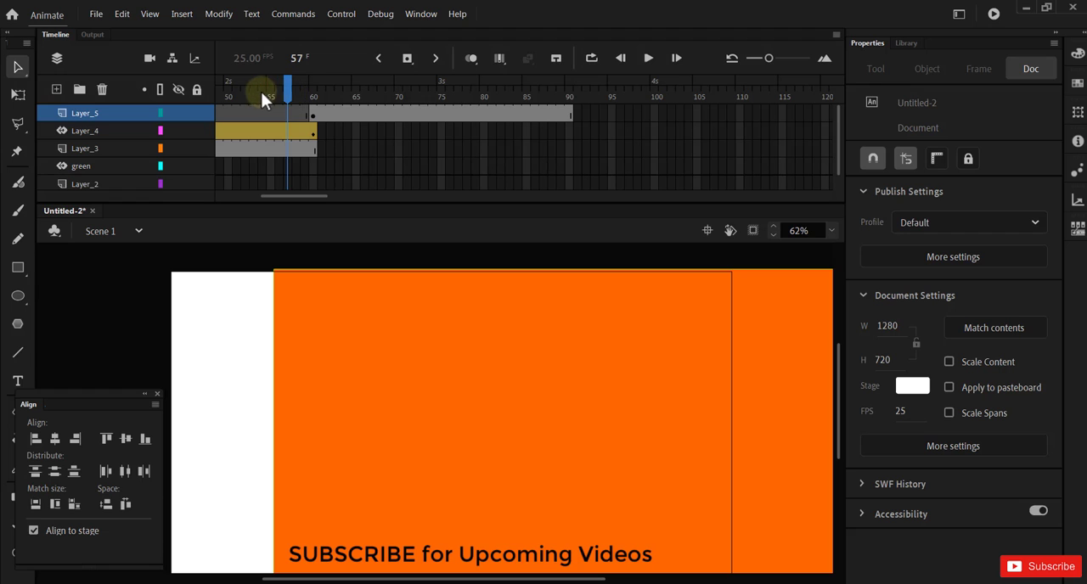
pyautogui.moveTo(289, 108); pyautogui.dragTo(318, 118)
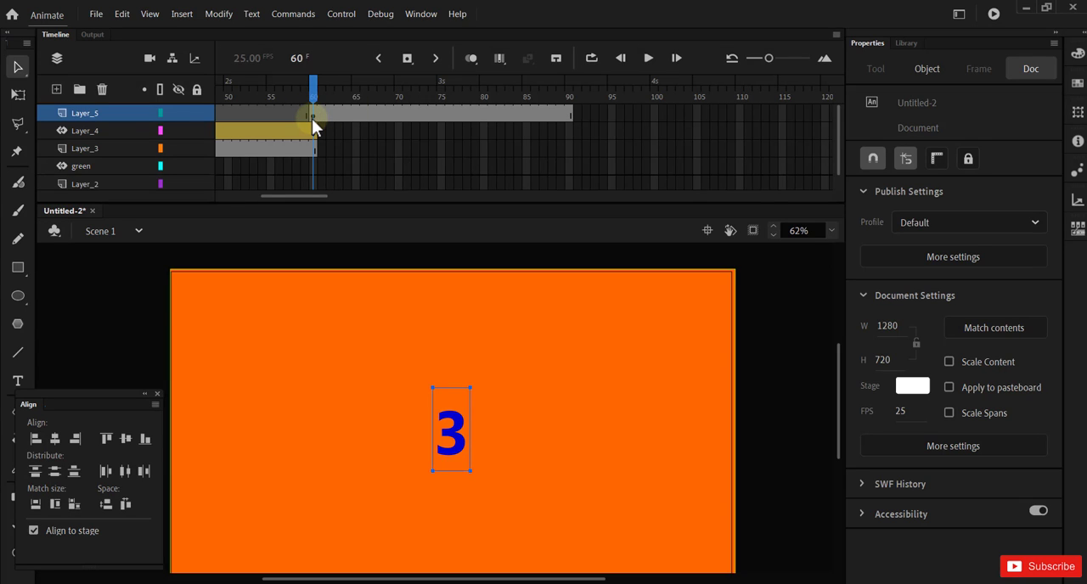
pyautogui.click(57, 90)
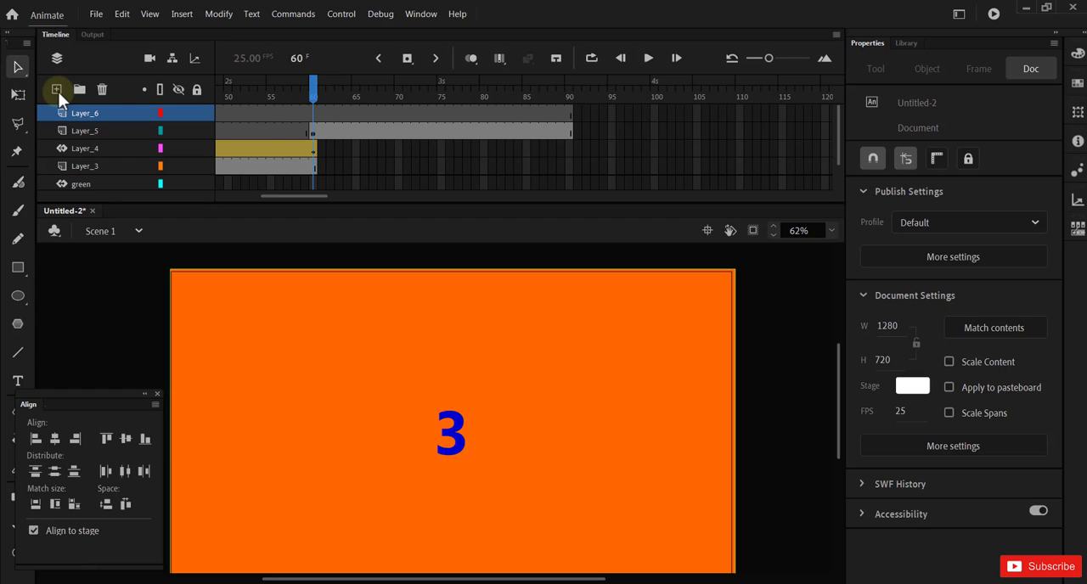
pyautogui.rightClick(315, 111)
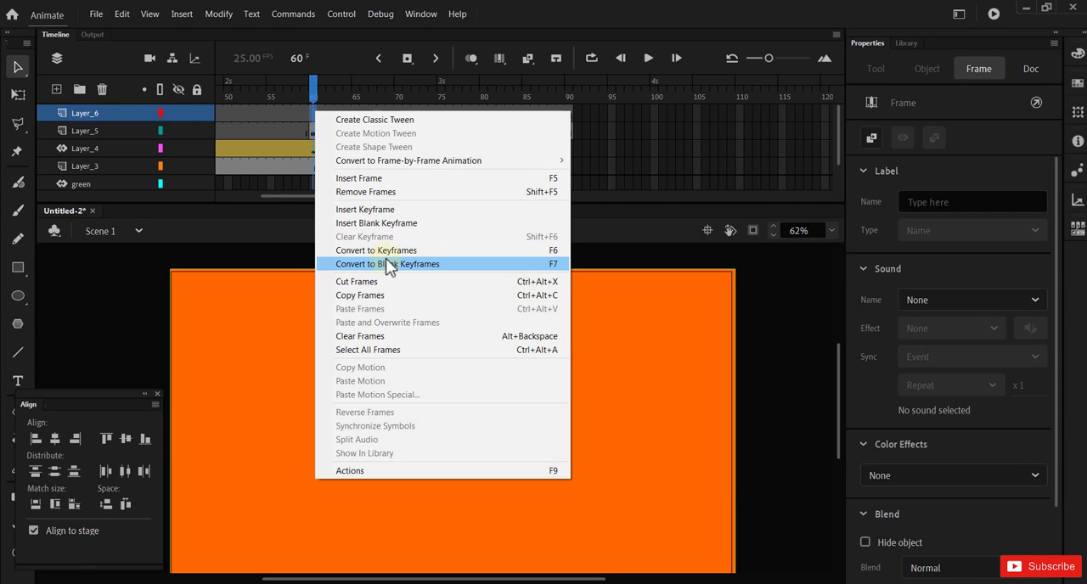
pyautogui.click(386, 264)
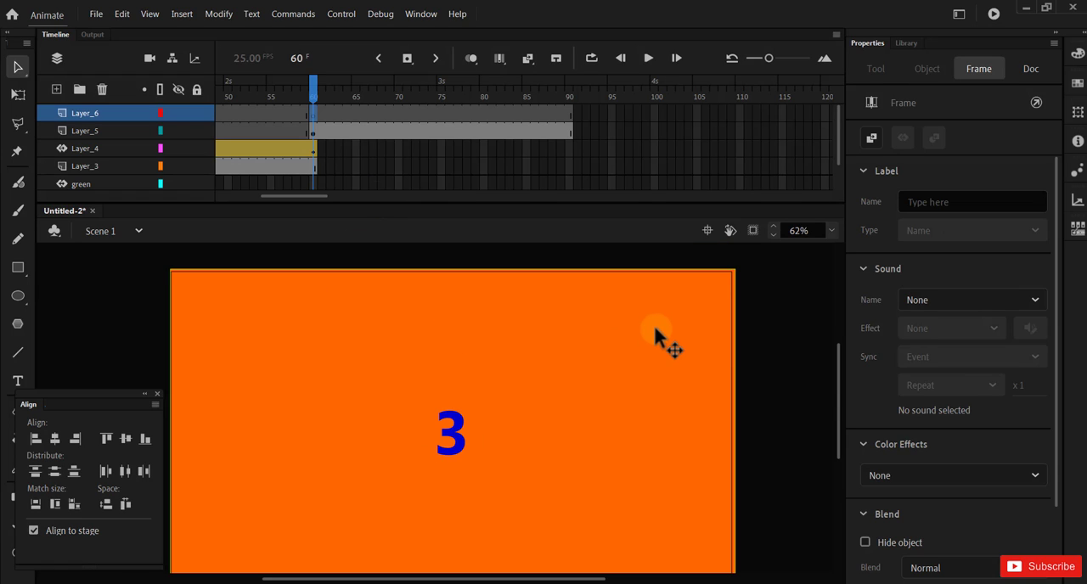
# Step: Draw a blue rectangle about 1306 by 733 px over the whole stage on Layer_6 at frame 60 and select its fill
pyautogui.moveTo(838, 399); pyautogui.dragTo(837, 403)
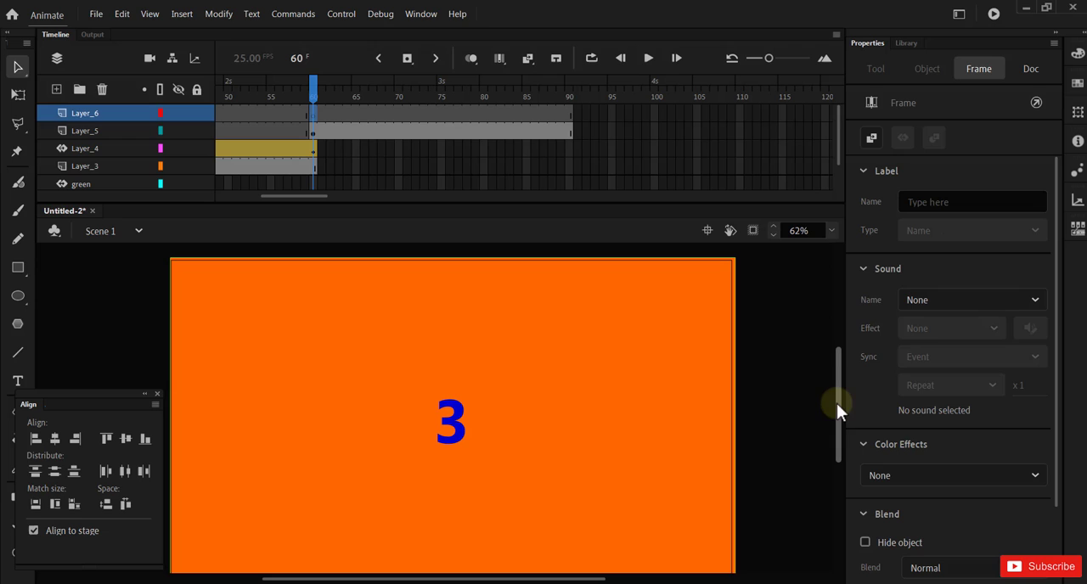
pyautogui.click(18, 268)
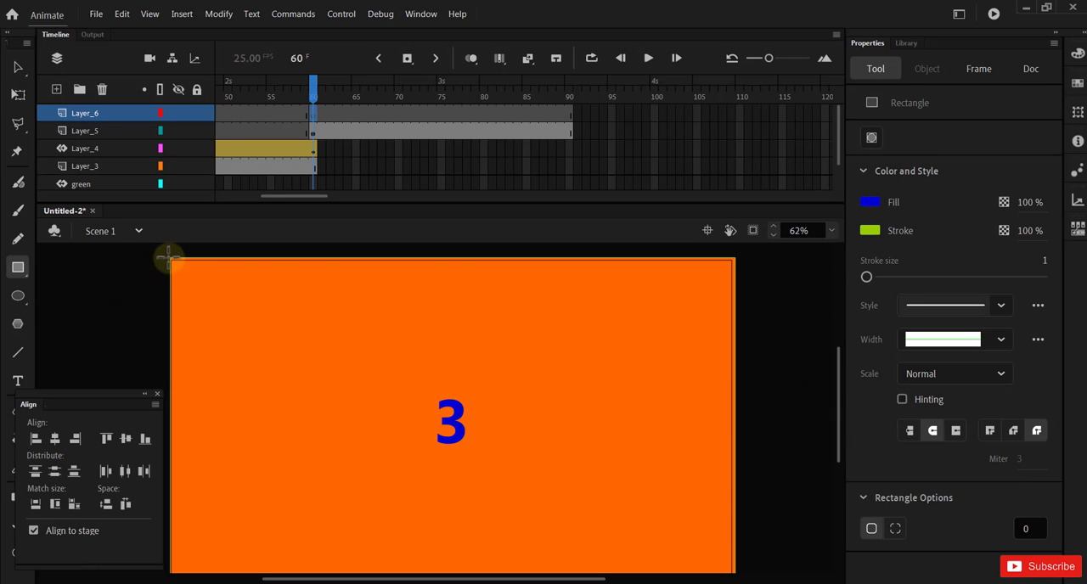
pyautogui.moveTo(169, 257)
pyautogui.mouseDown()
pyautogui.moveTo(445, 447)
pyautogui.moveTo(699, 521)
pyautogui.moveTo(743, 578)
pyautogui.mouseUp()
pyautogui.scroll(-2, 768, 386)
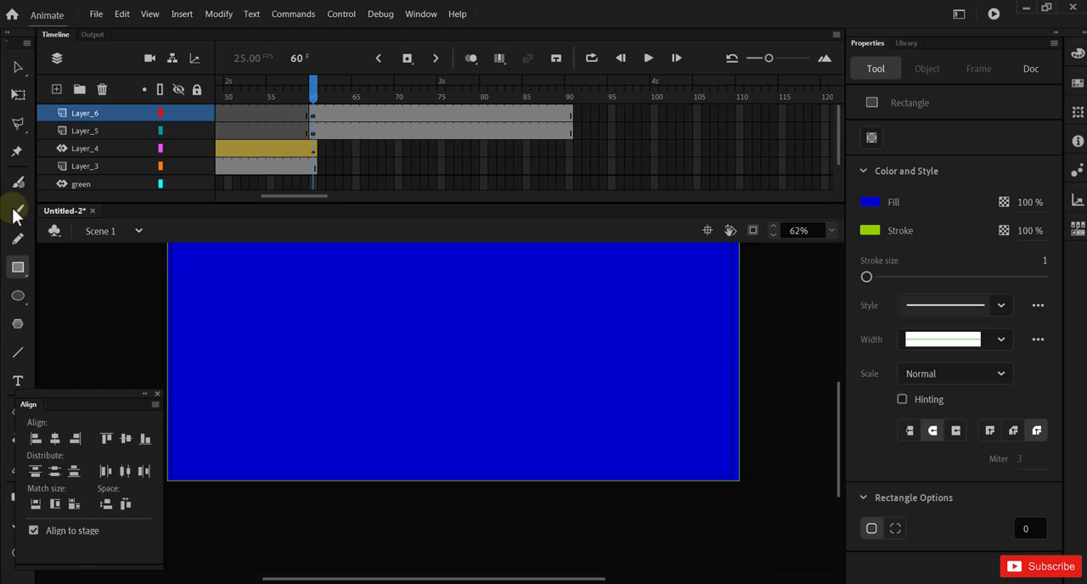
pyautogui.click(17, 66)
pyautogui.click(543, 388)
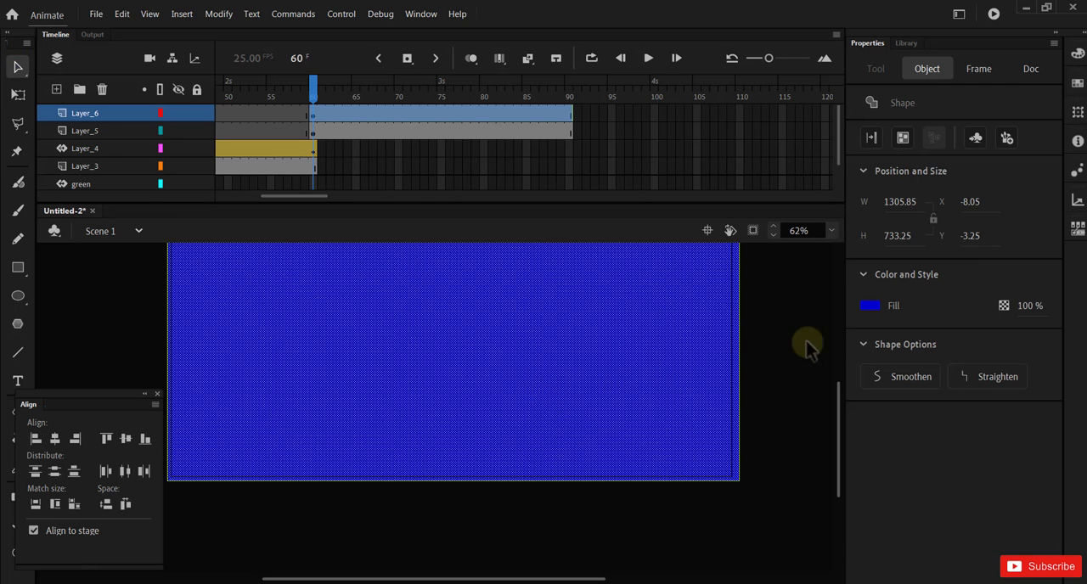
# Step: Try #00FFFF and #0066CC as the rectangle's fill colour
pyautogui.click(866, 307)
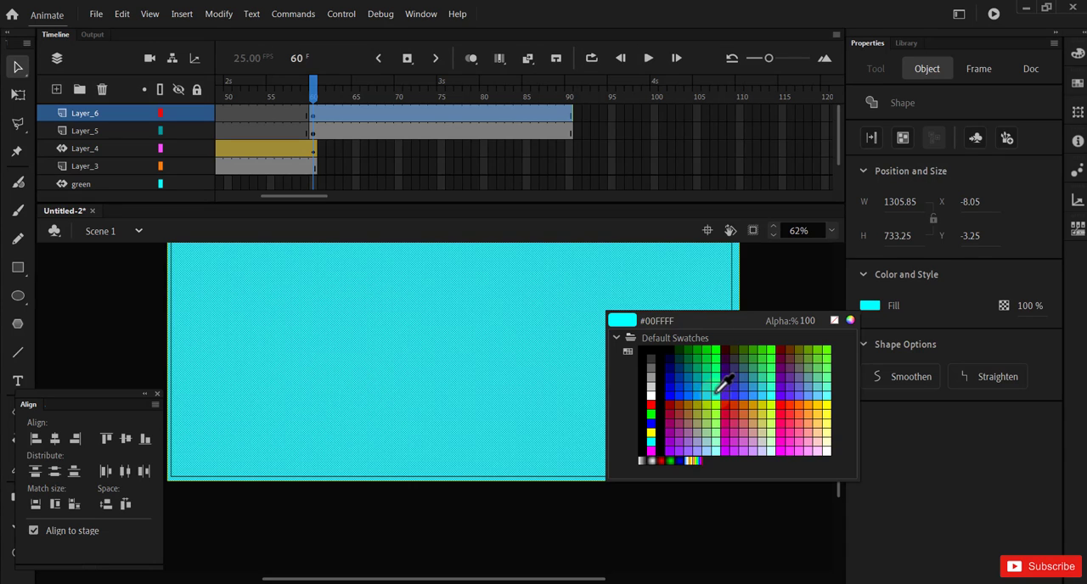
pyautogui.click(716, 393)
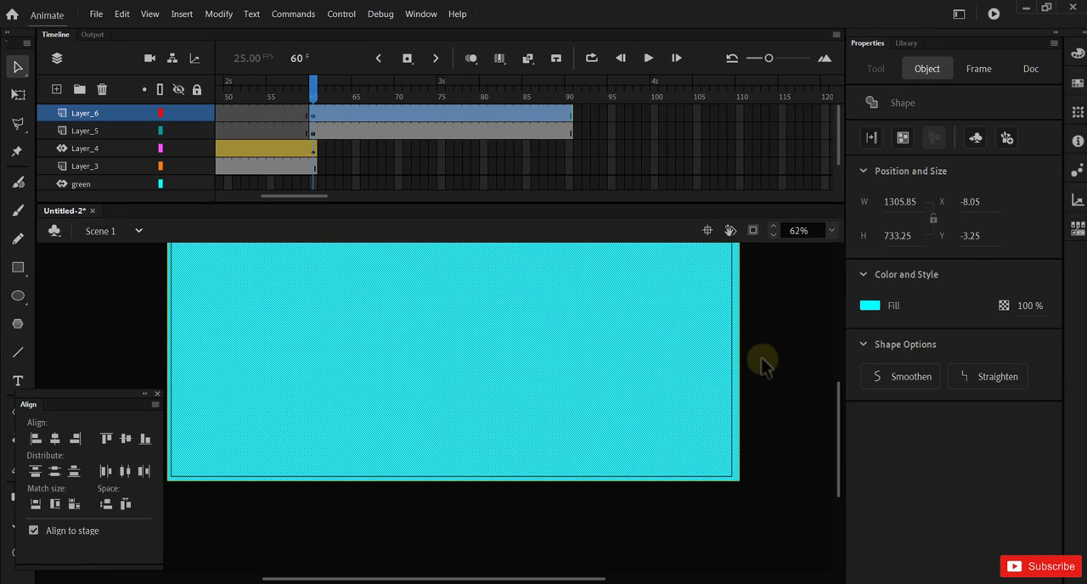
pyautogui.click(761, 357)
pyautogui.moveTo(838, 433); pyautogui.dragTo(837, 404)
pyautogui.click(664, 388)
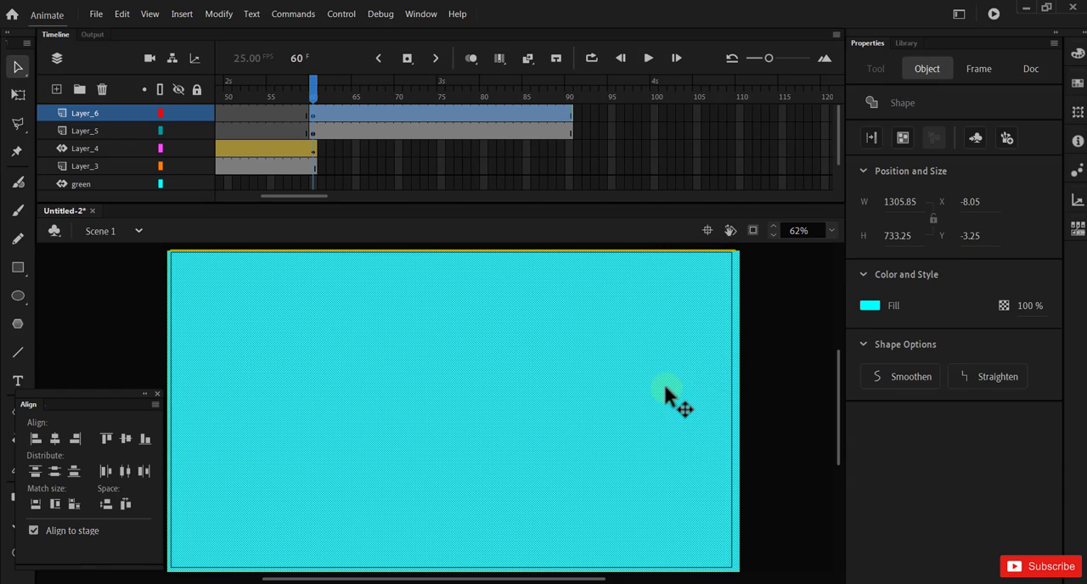
pyautogui.click(869, 304)
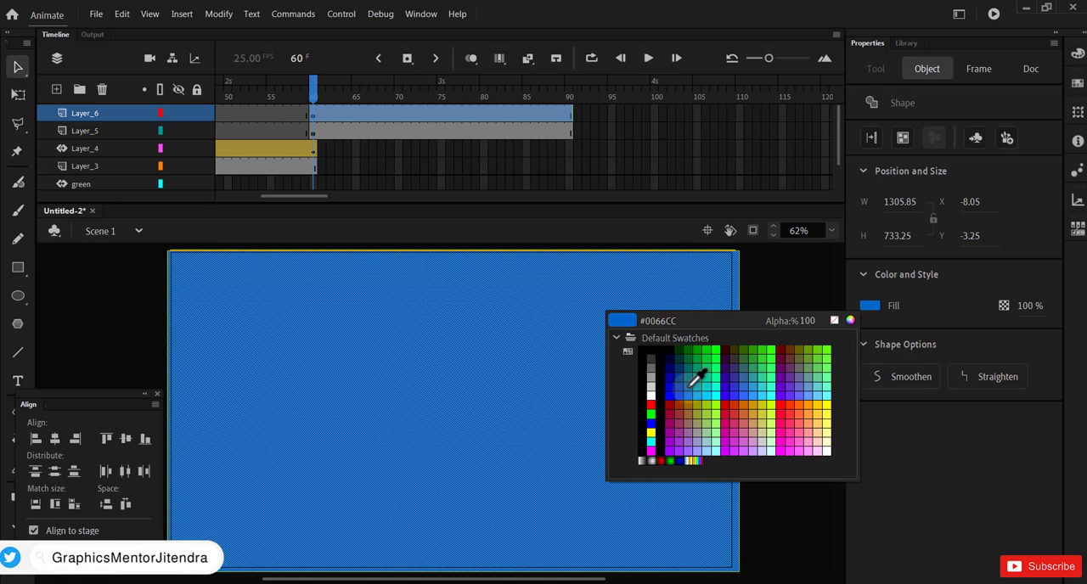
pyautogui.click(696, 378)
pyautogui.click(767, 360)
pyautogui.click(695, 365)
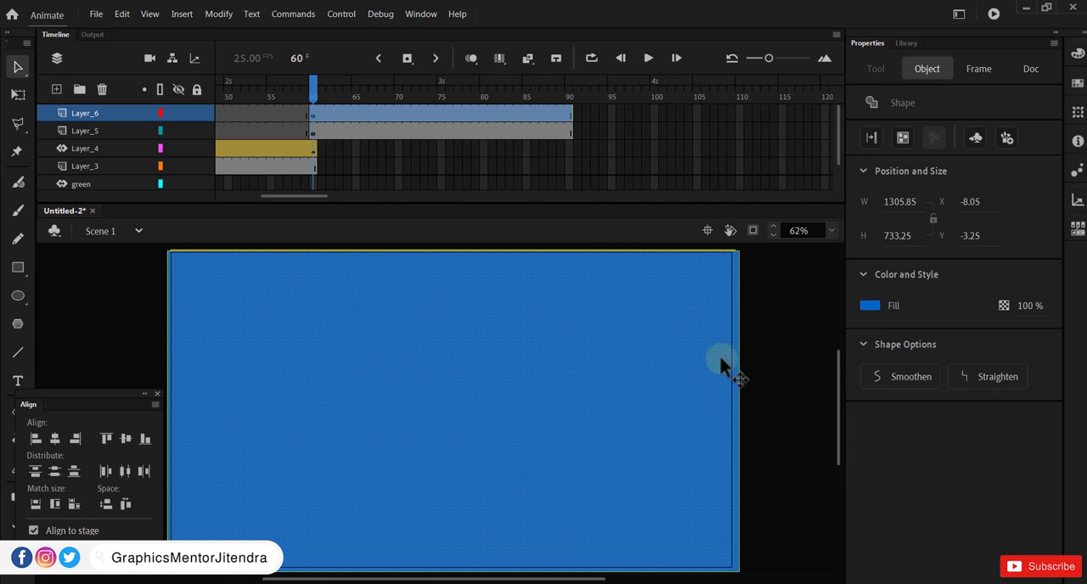
# Step: Set the rectangle's fill to #0033FF, select Layer_6's keyframe at frame 60 and briefly hide the layer to check it
pyautogui.click(870, 306)
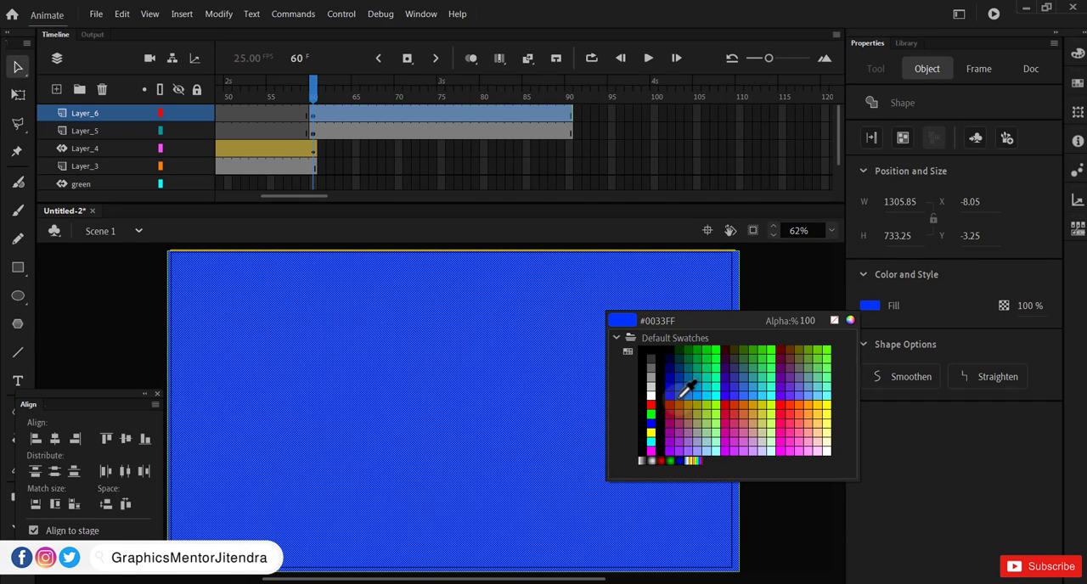
pyautogui.click(688, 383)
pyautogui.click(784, 355)
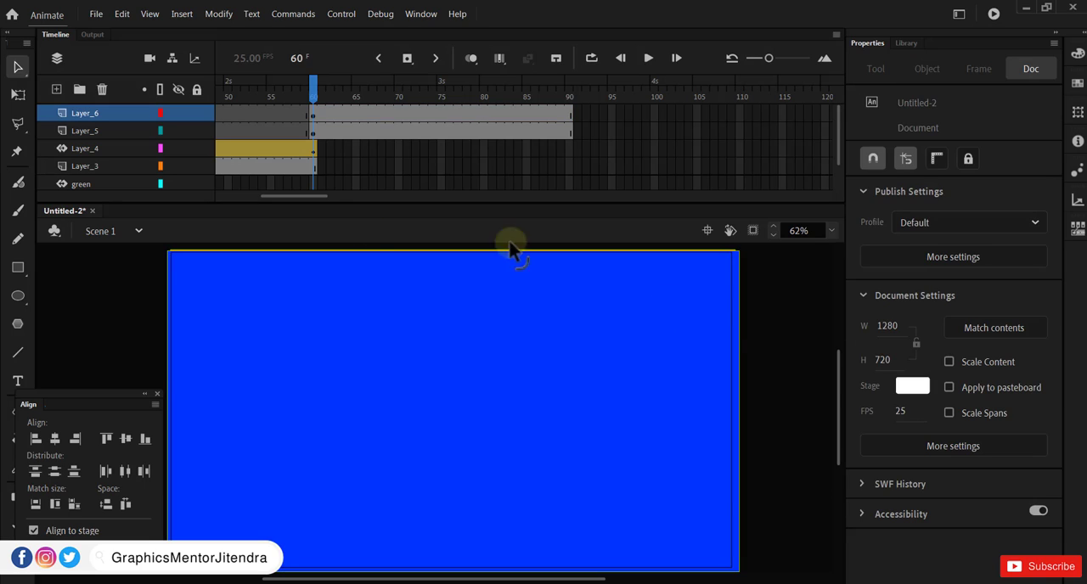
pyautogui.click(316, 115)
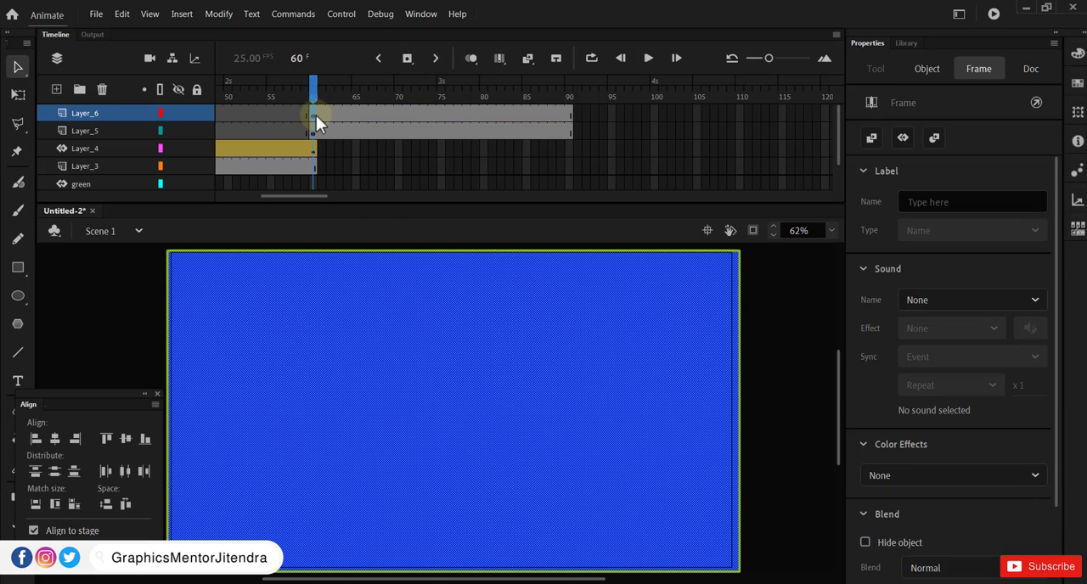
pyautogui.click(180, 113)
pyautogui.click(180, 112)
# Step: Create a motion tween on Layer_6 from frame 60 and insert a keyframe at frame 75
pyautogui.rightClick(332, 112)
pyautogui.click(357, 137)
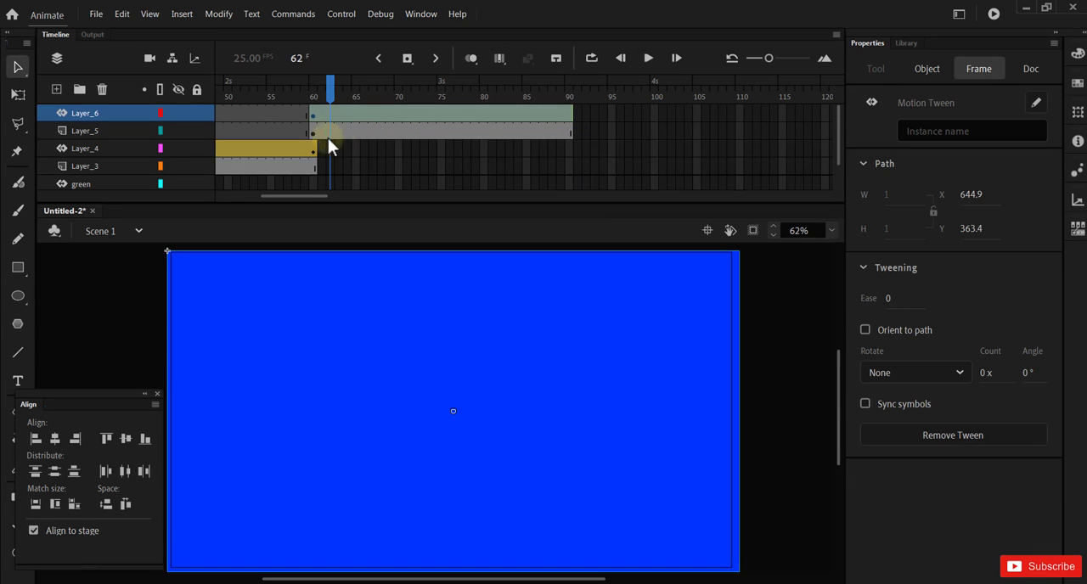
pyautogui.moveTo(344, 113); pyautogui.dragTo(439, 112)
pyautogui.rightClick(440, 114)
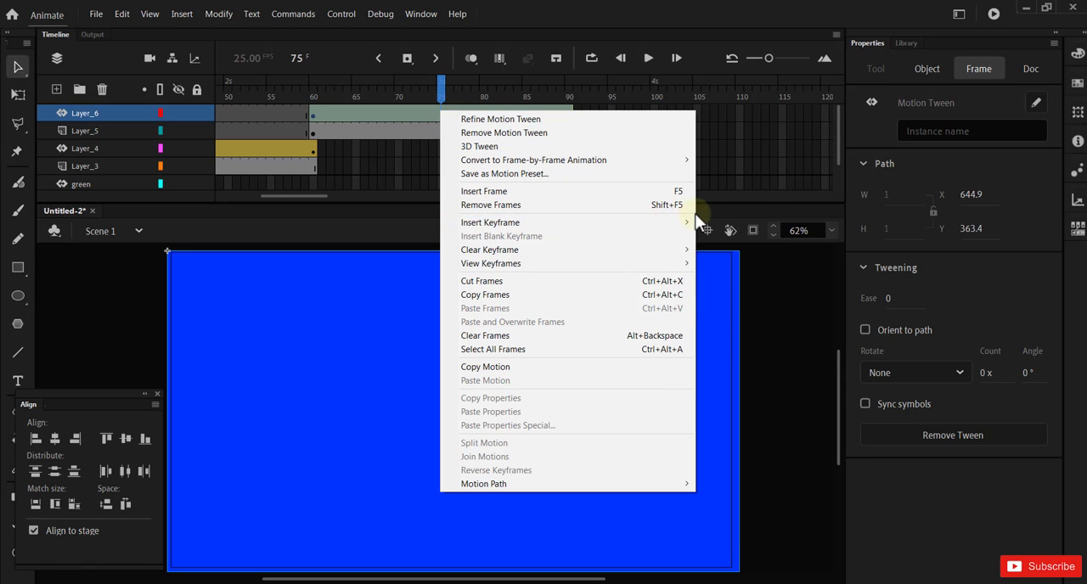
pyautogui.moveTo(687, 221)
pyautogui.click(722, 222)
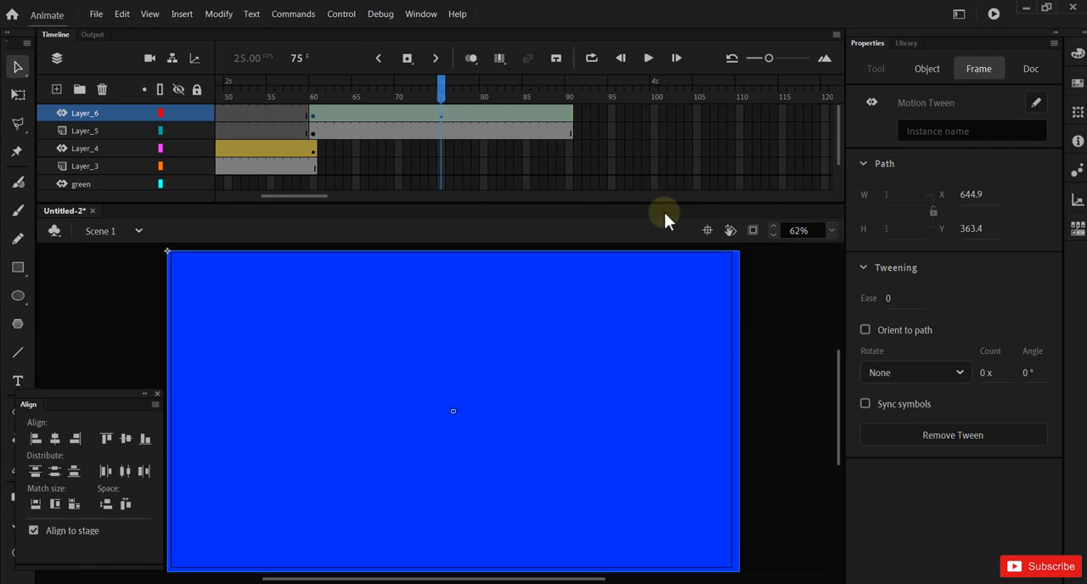
# Step: At frame 75, slide the blue rectangle off the stage's left side to about X -1210, Y -4.8
pyautogui.moveTo(441, 101); pyautogui.dragTo(441, 122)
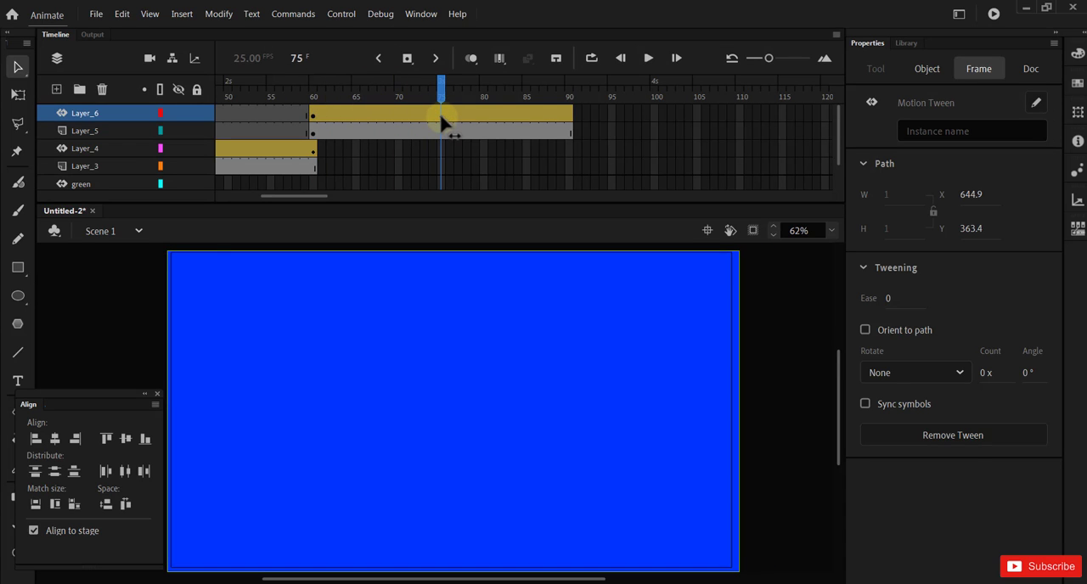
pyautogui.click(659, 341)
pyautogui.click(658, 341)
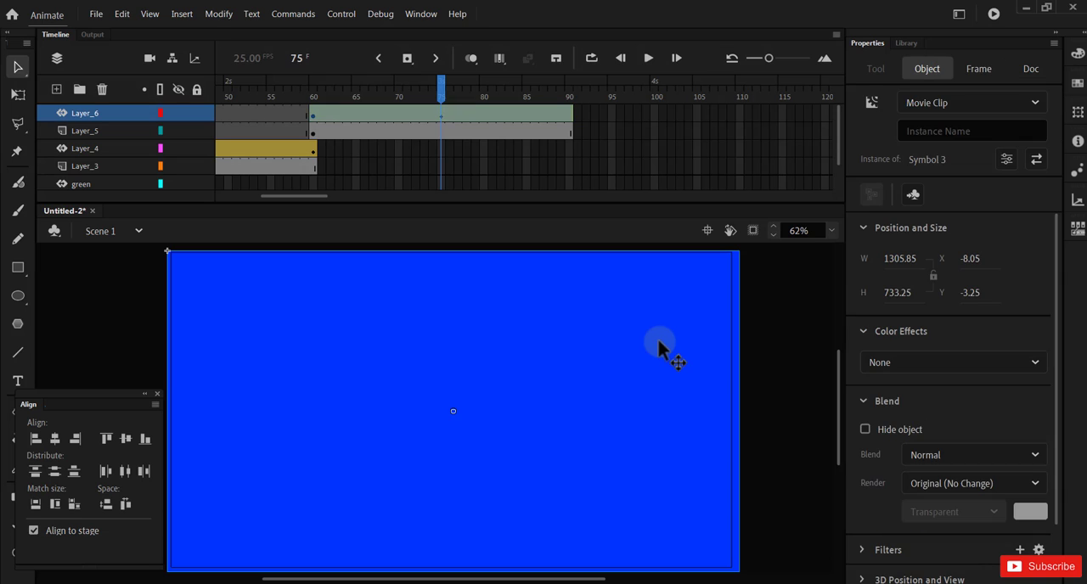
pyautogui.moveTo(699, 359); pyautogui.dragTo(173, 382)
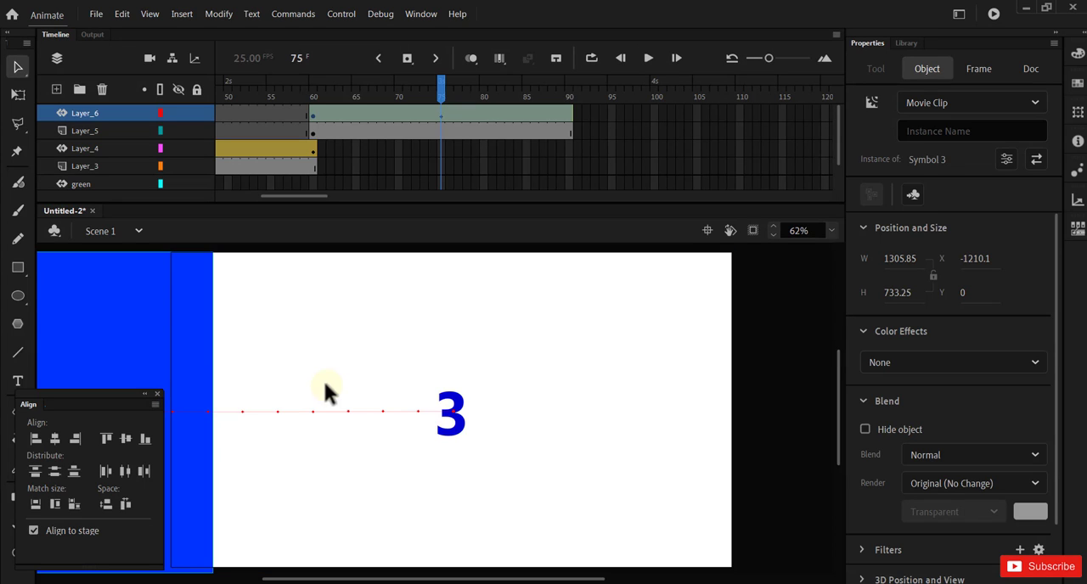
pyautogui.press('Up')
pyautogui.press('Up')
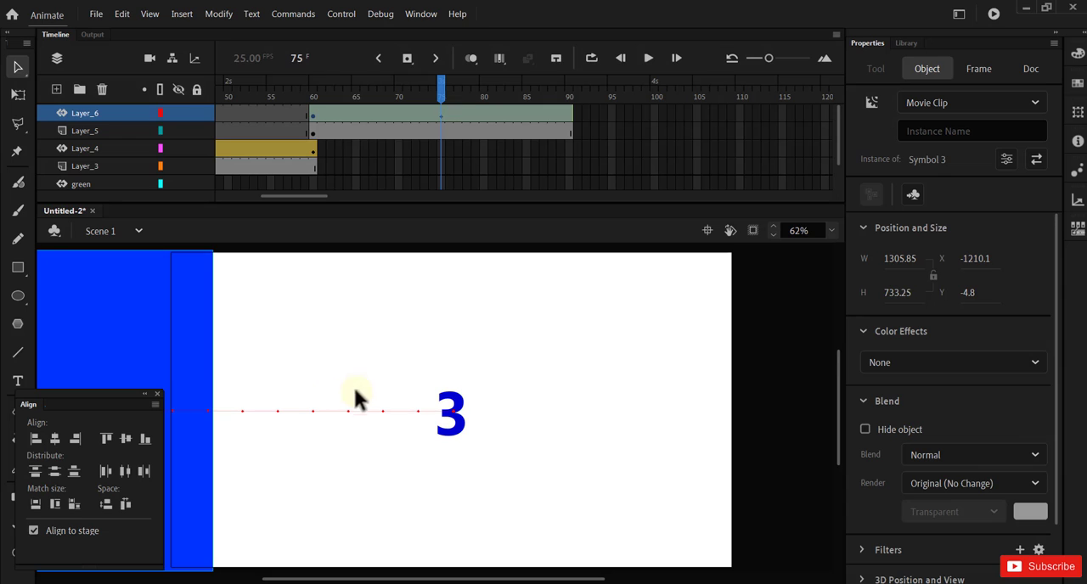
# Step: At frame 90 of Layer_6, slide the blue rectangle back over the stage to about X -12.9
pyautogui.click(586, 120)
pyautogui.click(570, 114)
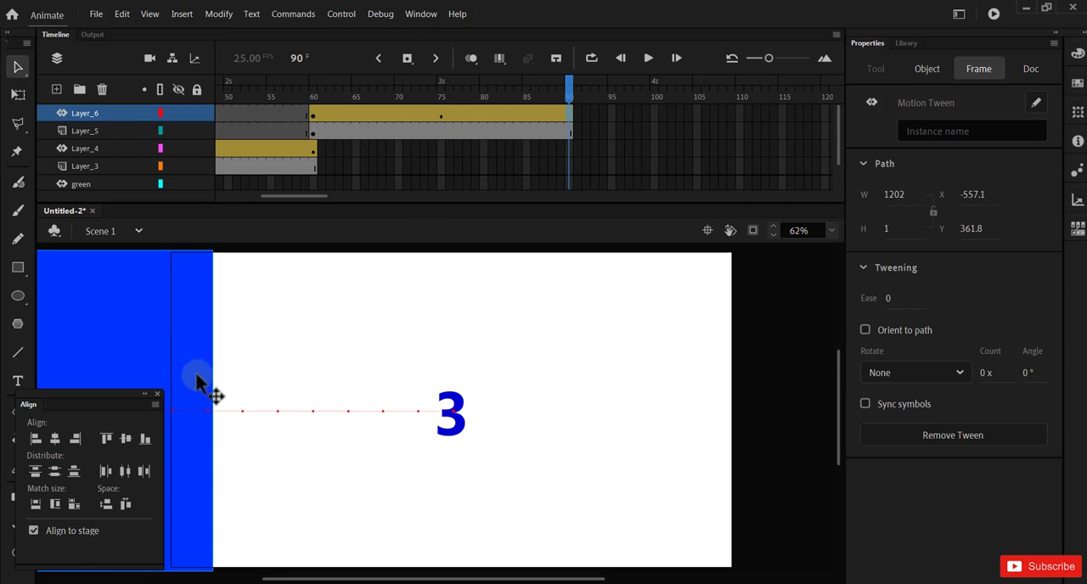
pyautogui.click(126, 338)
pyautogui.moveTo(125, 338); pyautogui.dragTo(652, 333)
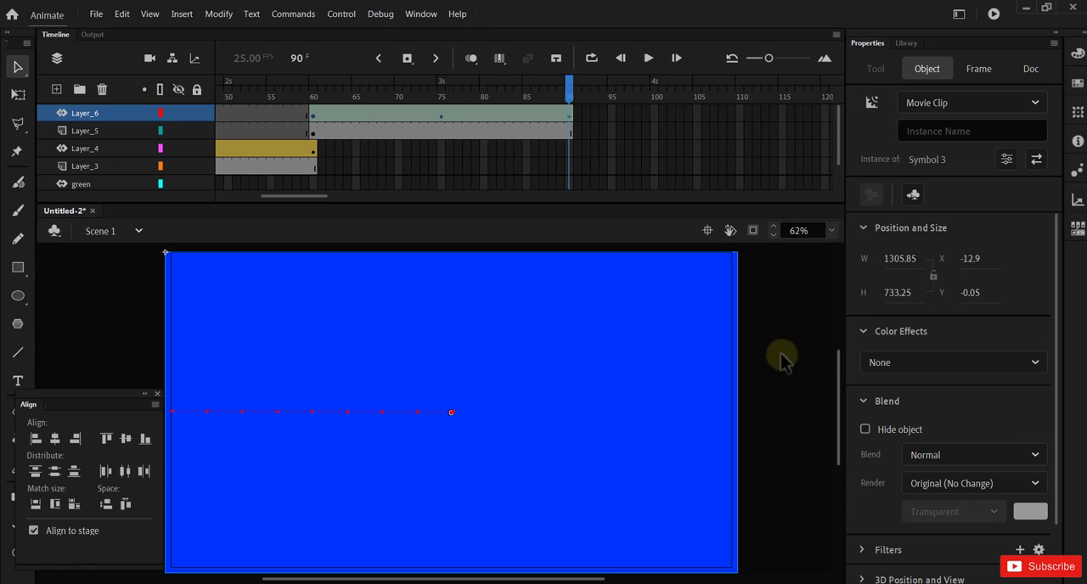
pyautogui.press('Up')
pyautogui.press('Down')
pyautogui.click(775, 361)
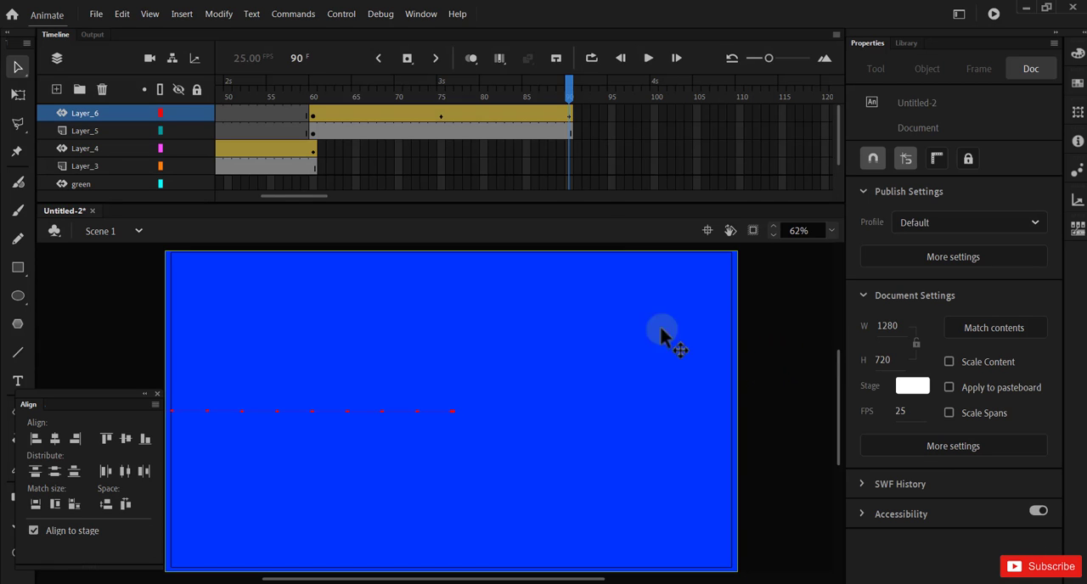
# Step: Scrub back through the animation to preview it, then test the movie as an SWF
pyautogui.moveTo(573, 98); pyautogui.dragTo(204, 119)
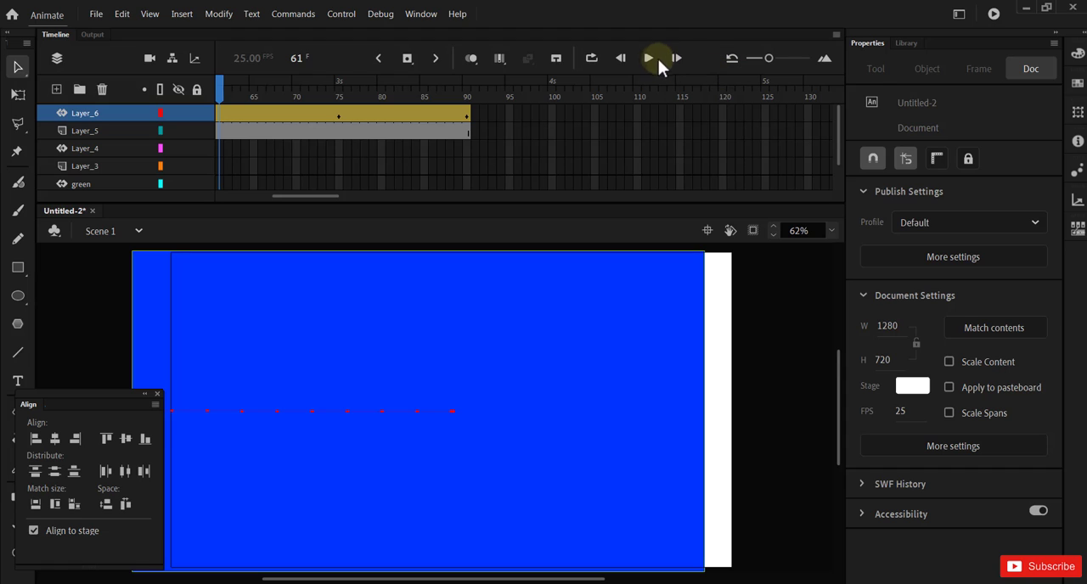
pyautogui.moveTo(288, 196); pyautogui.dragTo(229, 196)
pyautogui.click(220, 109)
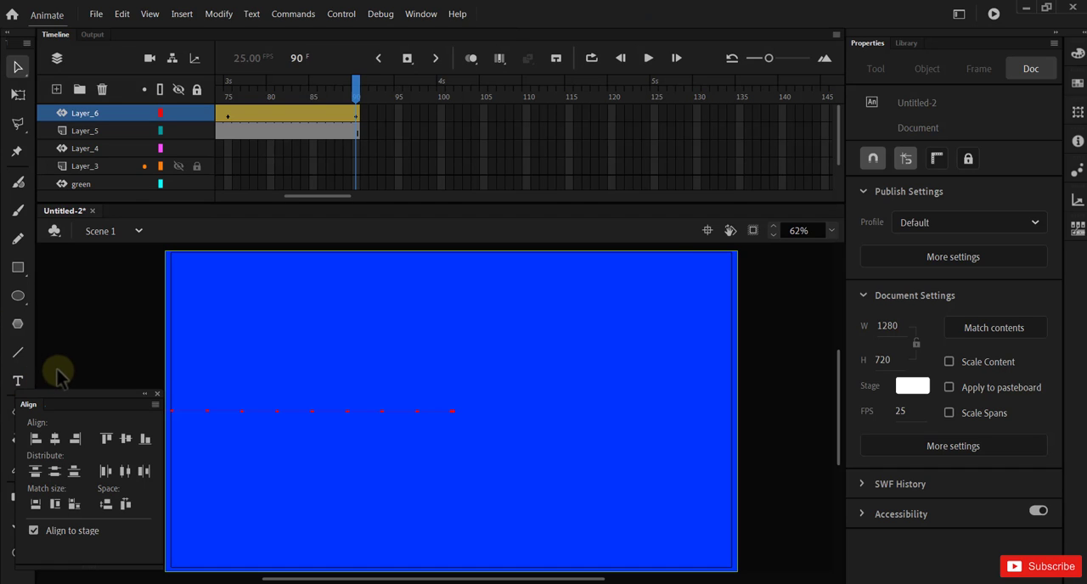
pyautogui.hotkey('ctrl', 'Return')
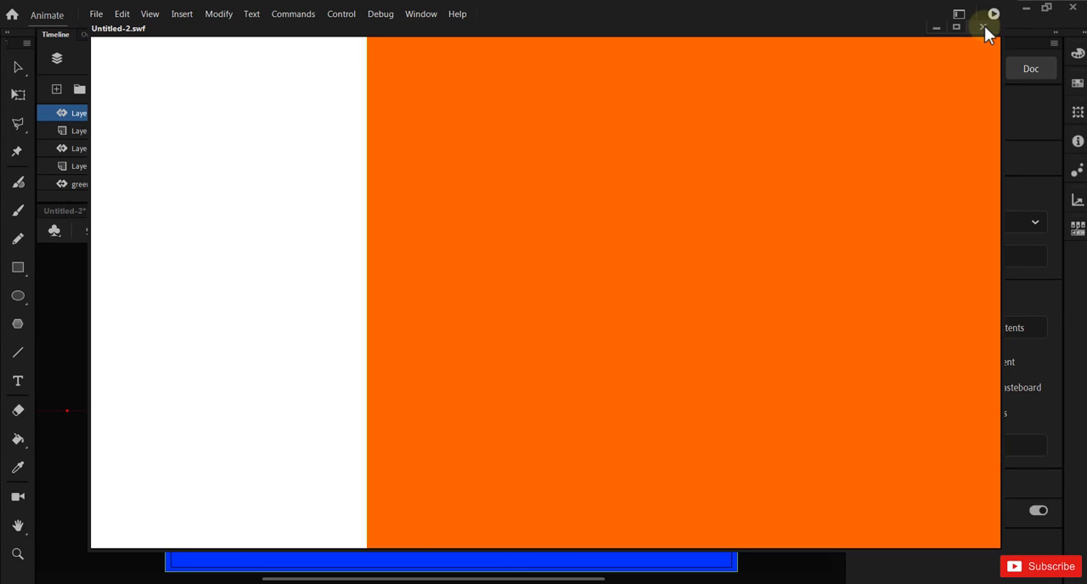
# Step: Add a new layer above Layer_6 and convert its frame 90 to a blank keyframe
pyautogui.click(983, 26)
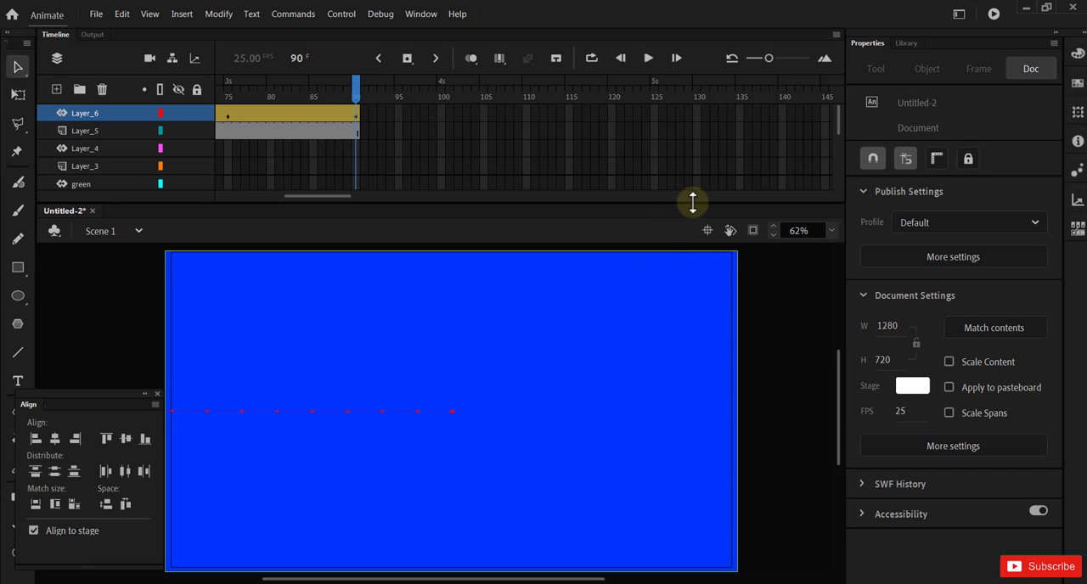
pyautogui.moveTo(691, 201); pyautogui.dragTo(692, 195)
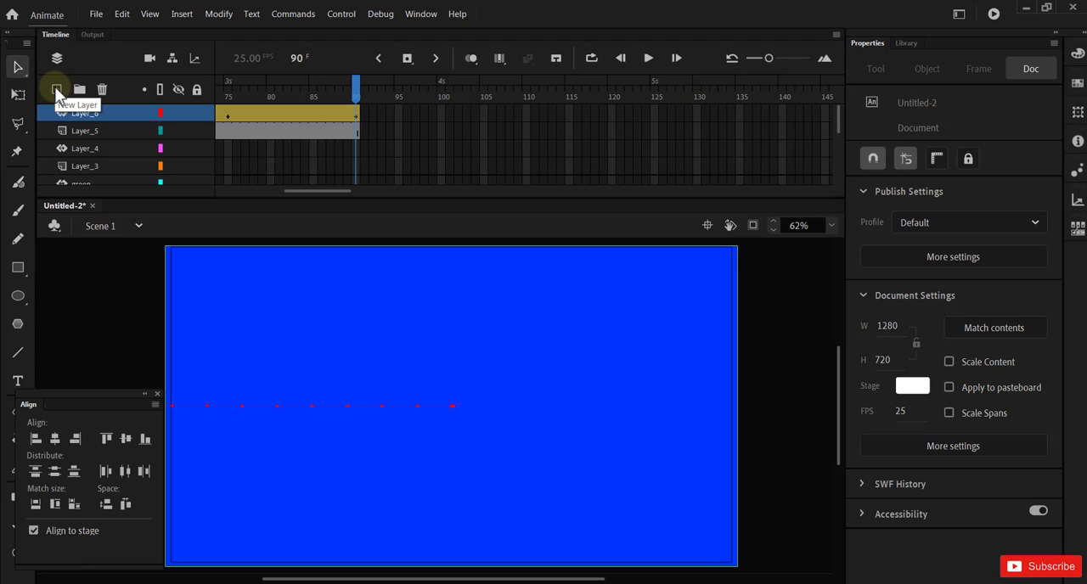
pyautogui.click(56, 90)
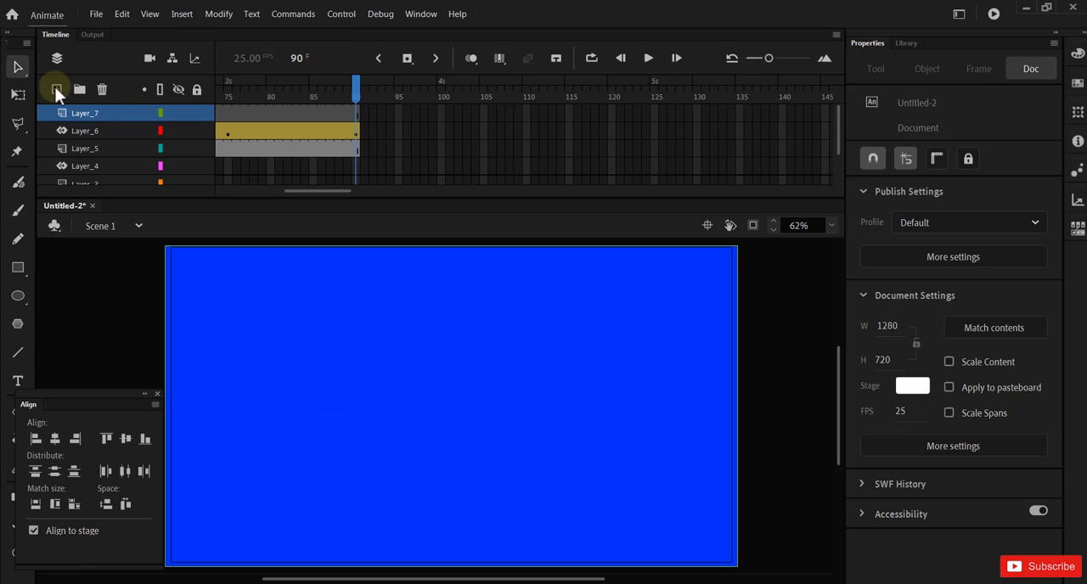
pyautogui.rightClick(358, 114)
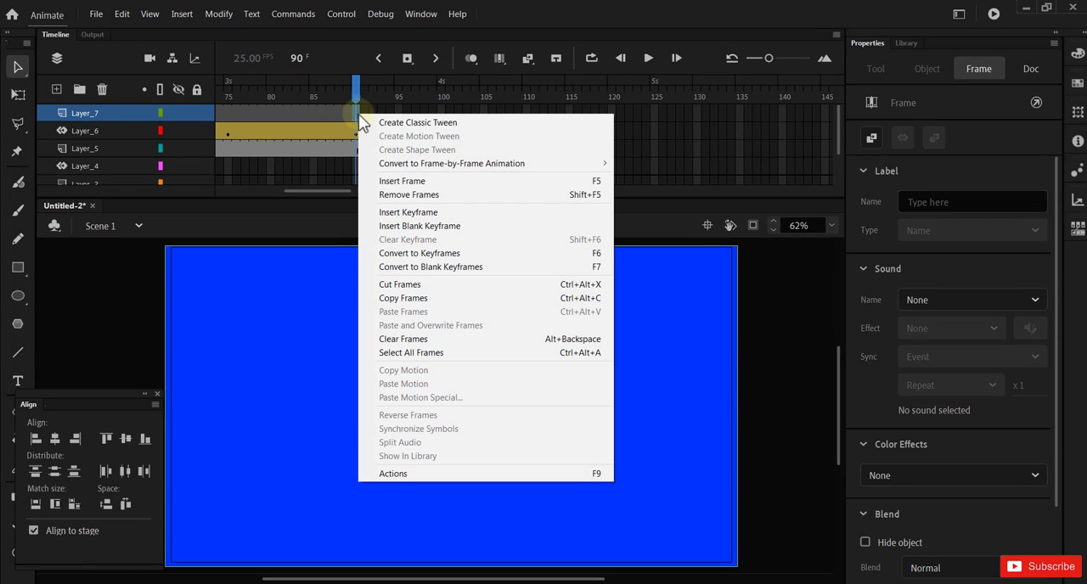
pyautogui.click(411, 268)
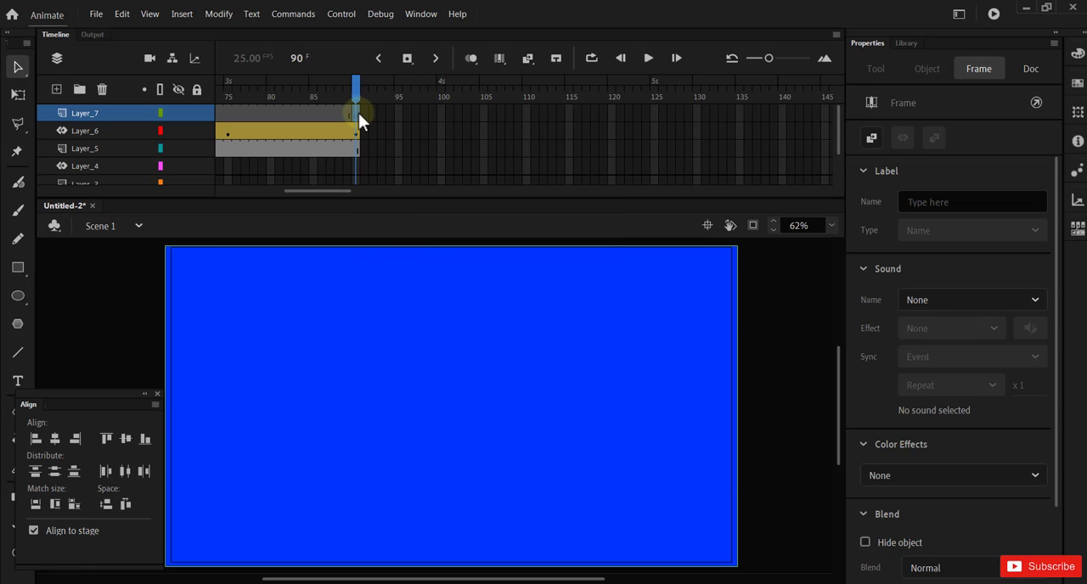
# Step: Place the static text "4" near the middle of the stage on Layer_7 at frame 90
pyautogui.click(18, 380)
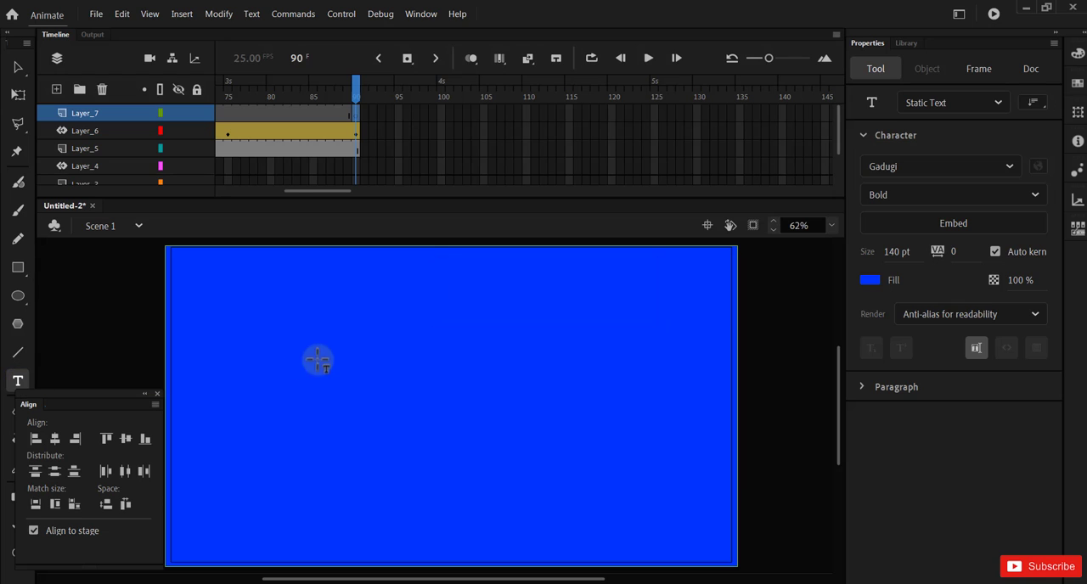
pyautogui.click(400, 406)
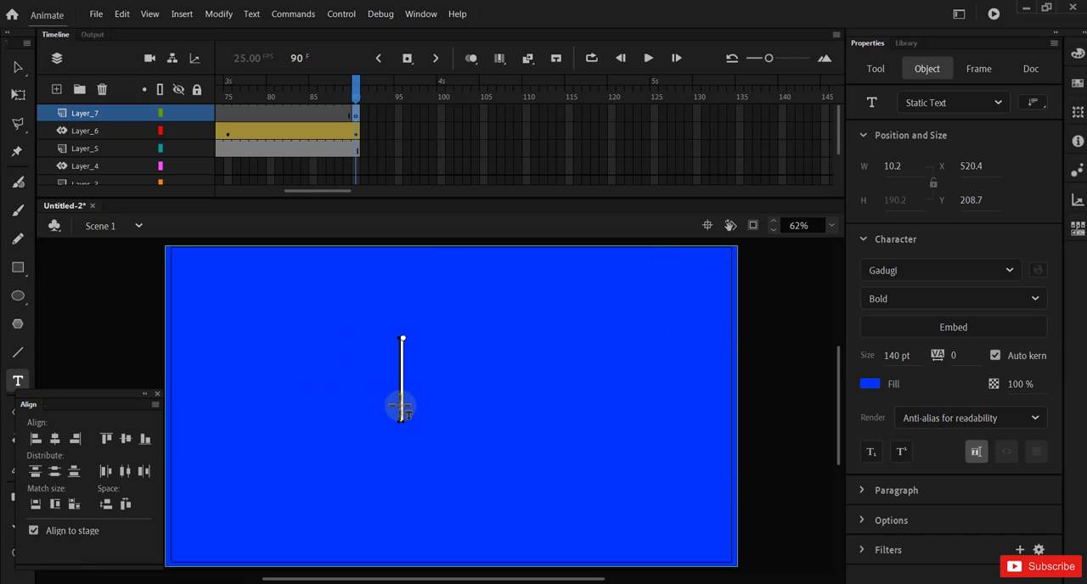
pyautogui.write('4')
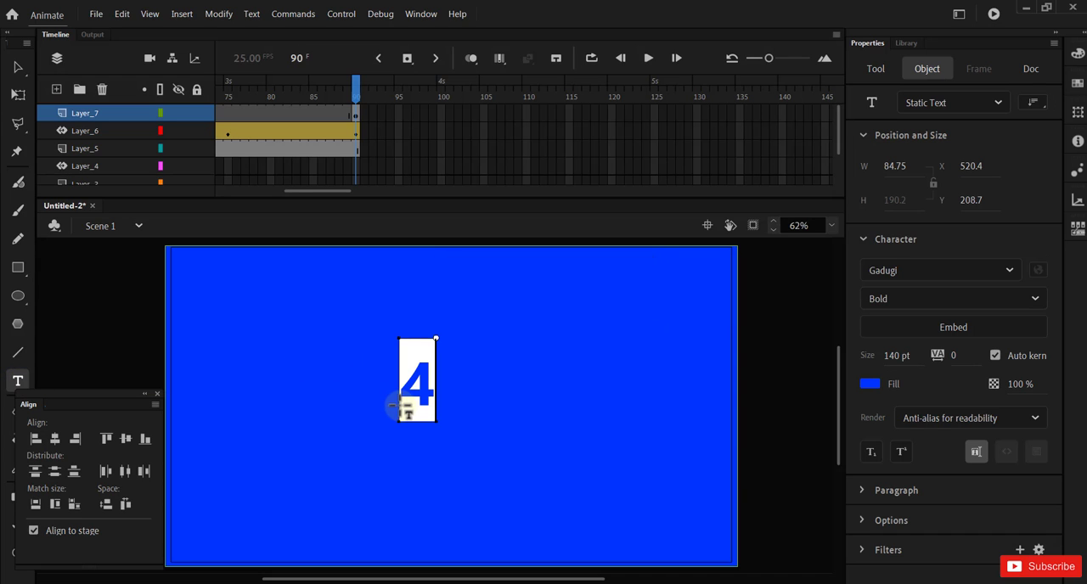
pyautogui.click(18, 68)
# Step: Recolour the "4" dark golden yellow and centre it horizontally and vertically on the stage
pyautogui.click(870, 383)
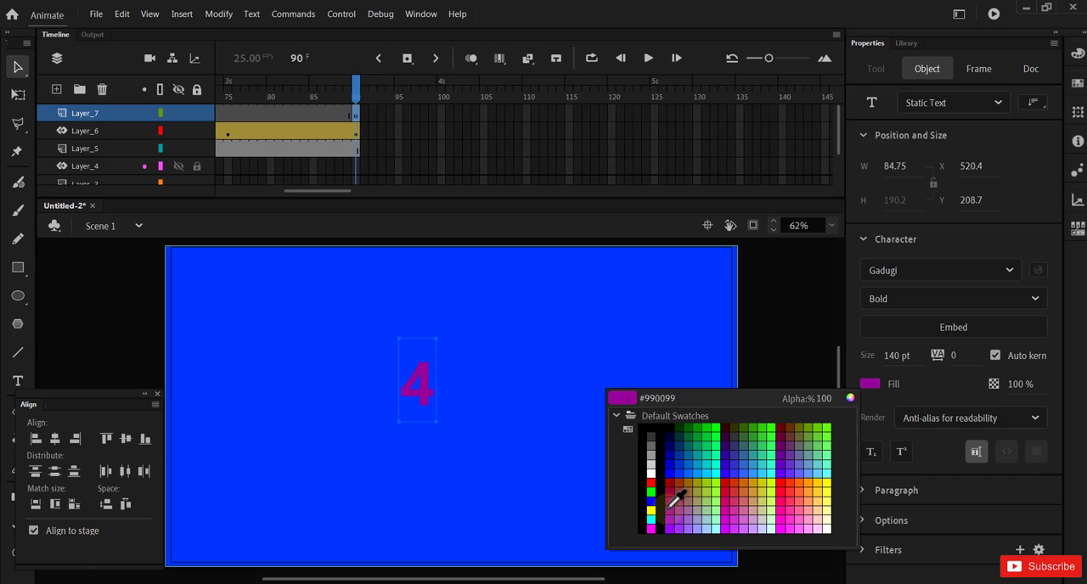
pyautogui.click(756, 478)
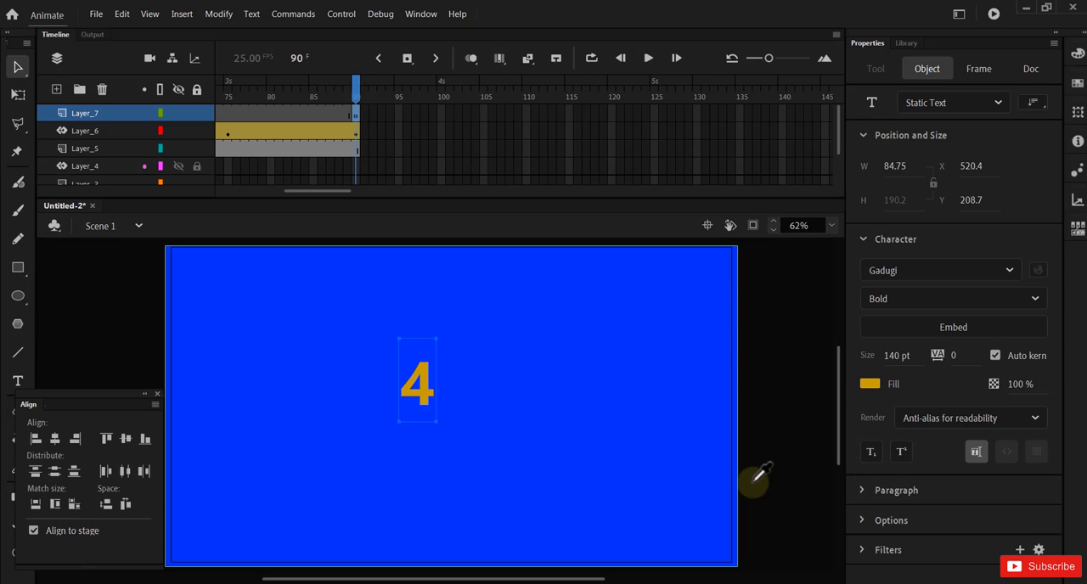
pyautogui.click(55, 439)
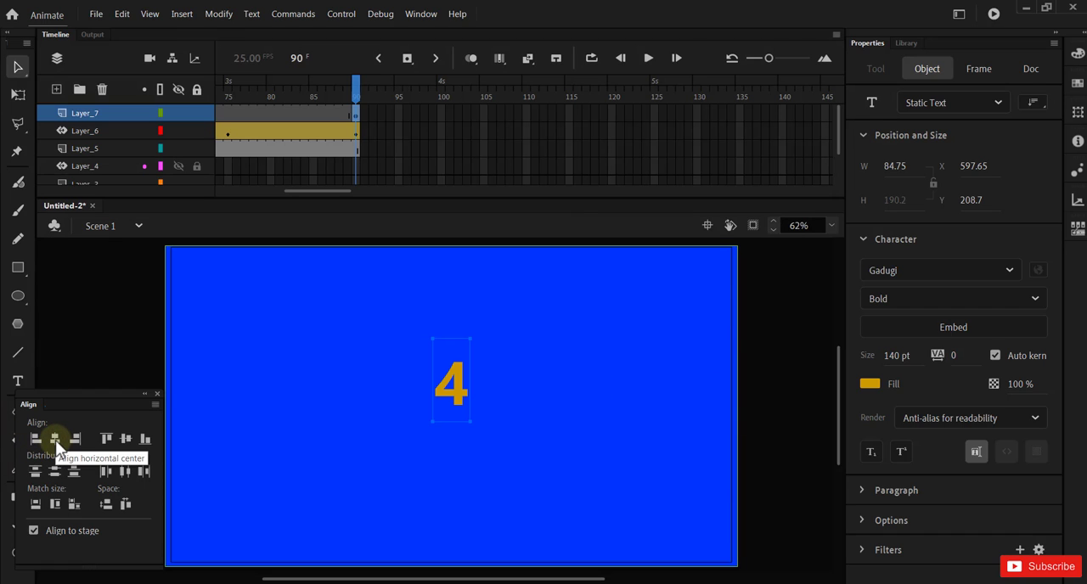
pyautogui.click(126, 440)
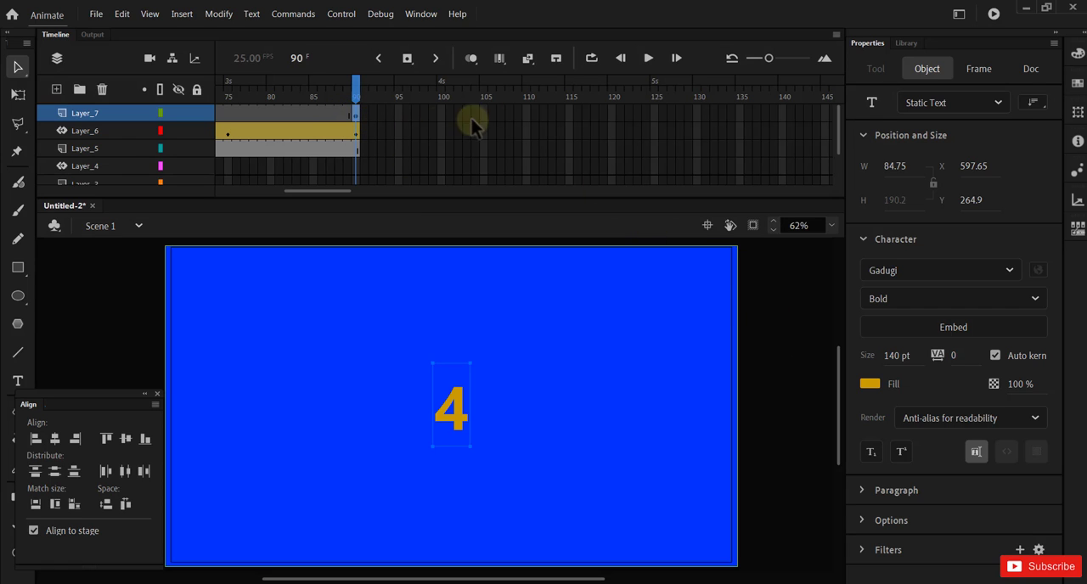
# Step: Extend Layer_7 with the number "4" by inserting a frame at frame 120
pyautogui.click(611, 113)
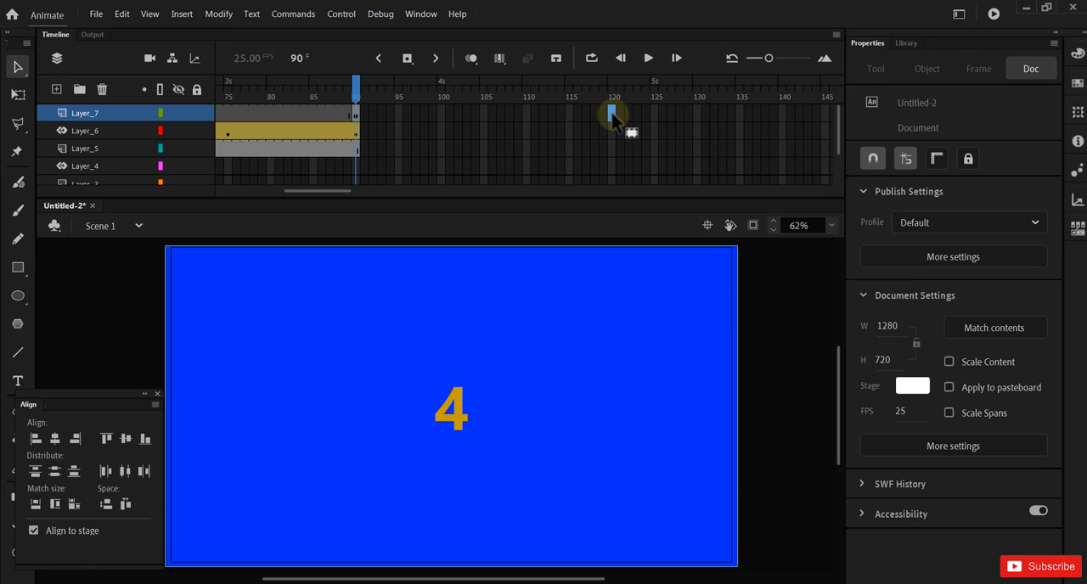
pyautogui.rightClick(612, 115)
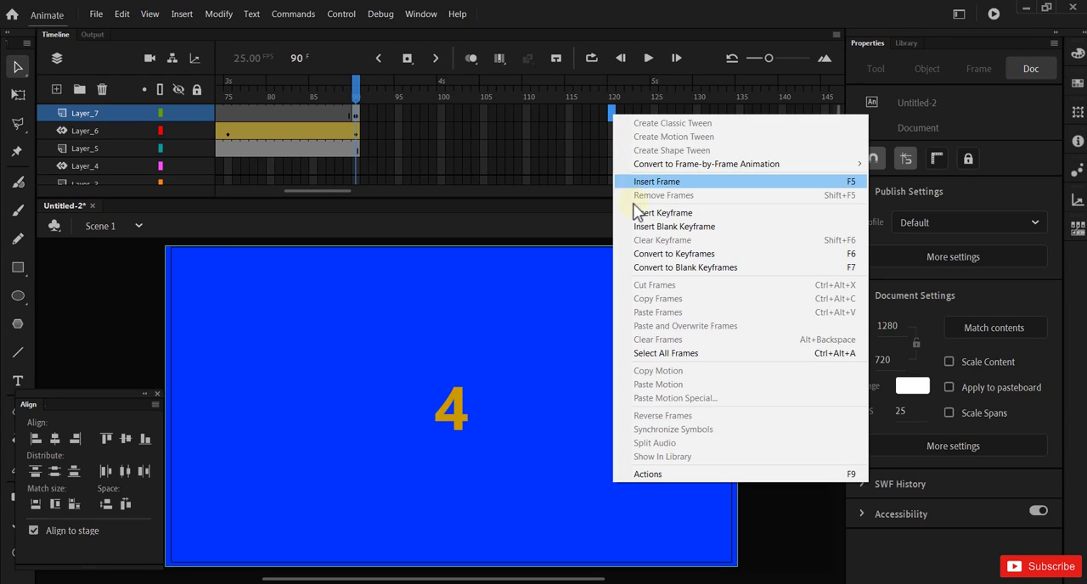
pyautogui.click(723, 185)
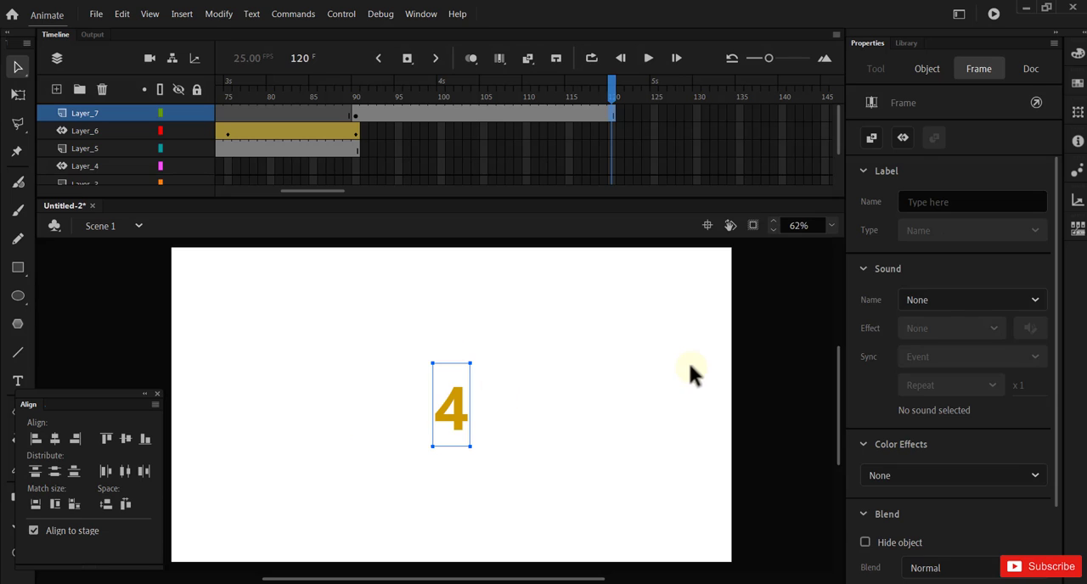
pyautogui.click(689, 367)
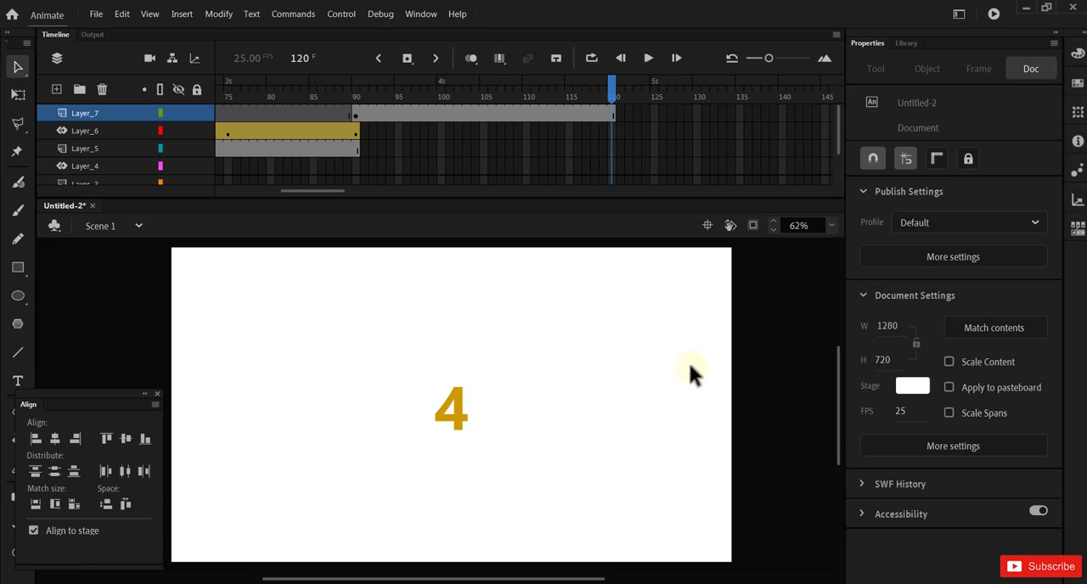
# Step: Add a new layer above Layer_7 and convert its frame 90 to a blank keyframe
pyautogui.click(354, 112)
pyautogui.click(57, 89)
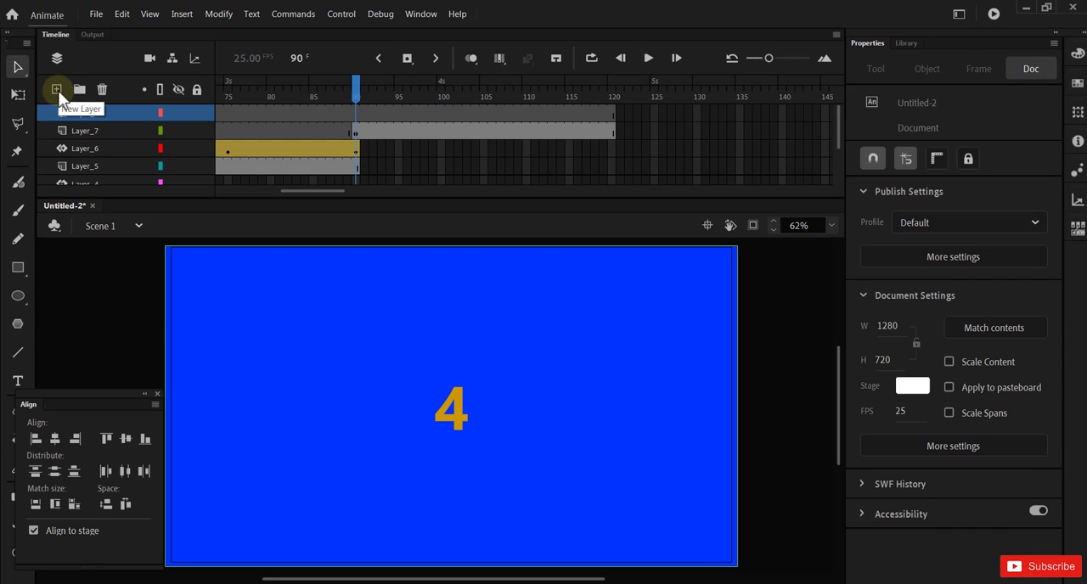
pyautogui.rightClick(357, 112)
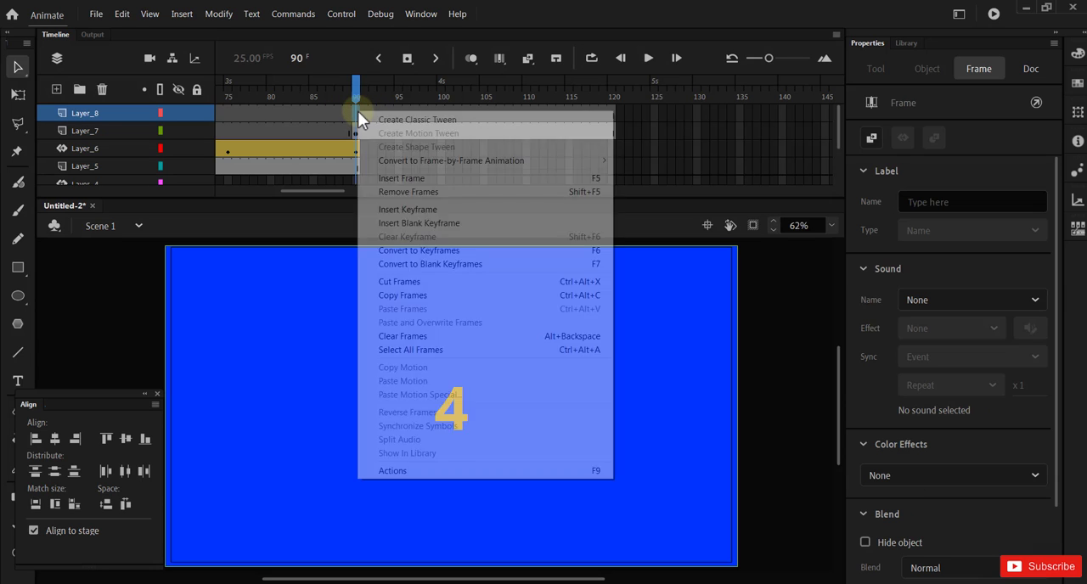
pyautogui.click(404, 266)
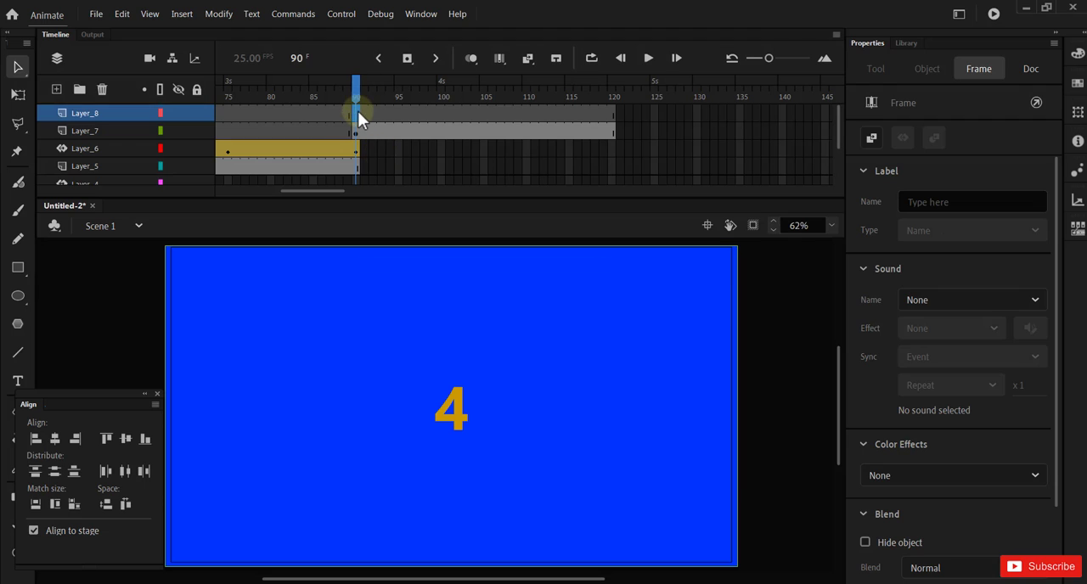
# Step: Draw a rectangle of about 1306 by 733 covering the whole stage on Layer_8 at frame 90
pyautogui.click(18, 267)
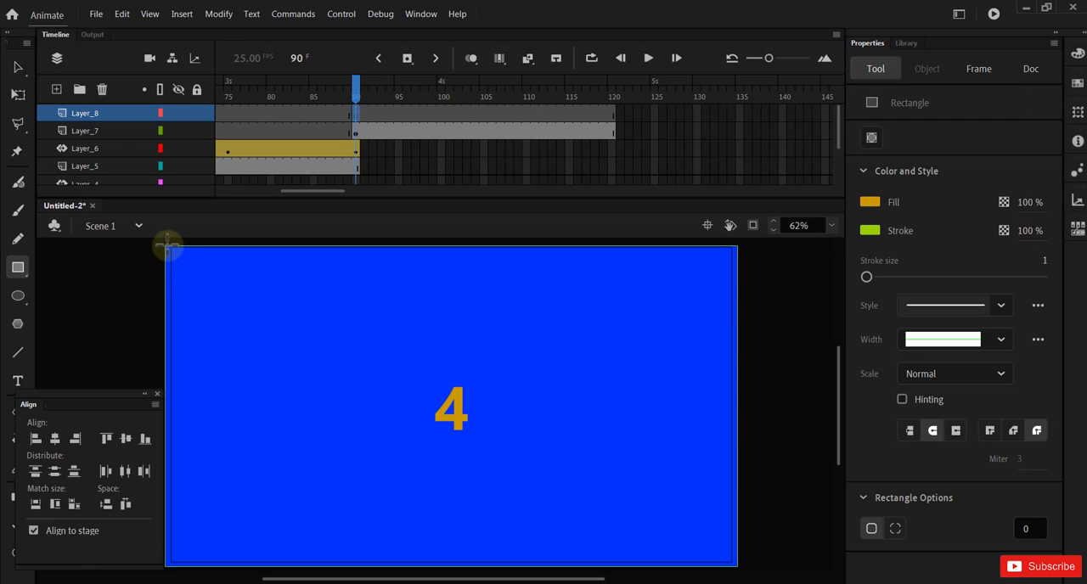
pyautogui.moveTo(167, 246)
pyautogui.mouseDown()
pyautogui.moveTo(201, 304)
pyautogui.moveTo(538, 493)
pyautogui.moveTo(736, 564)
pyautogui.mouseUp()
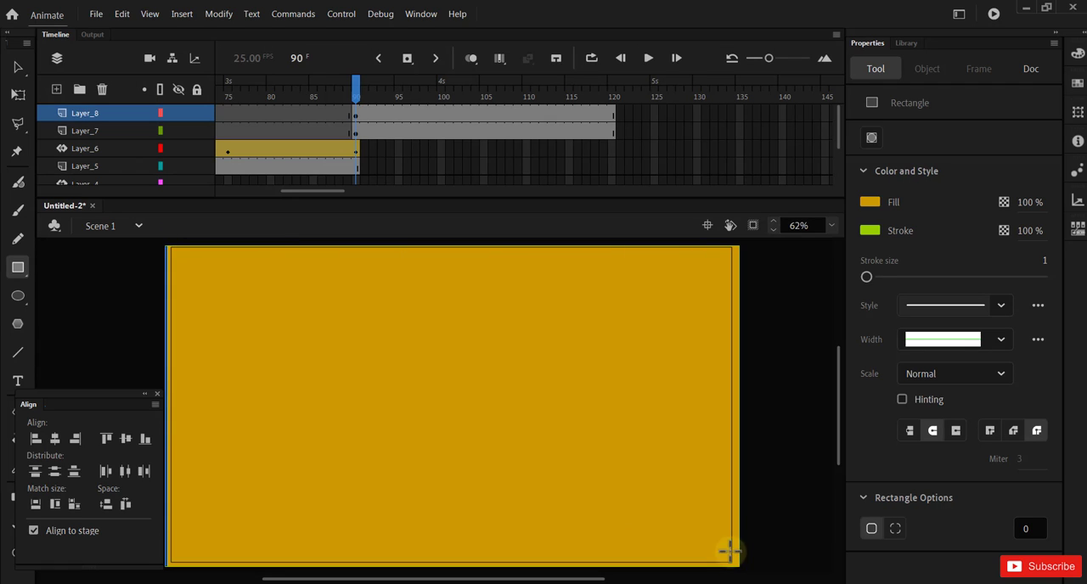
pyautogui.click(18, 67)
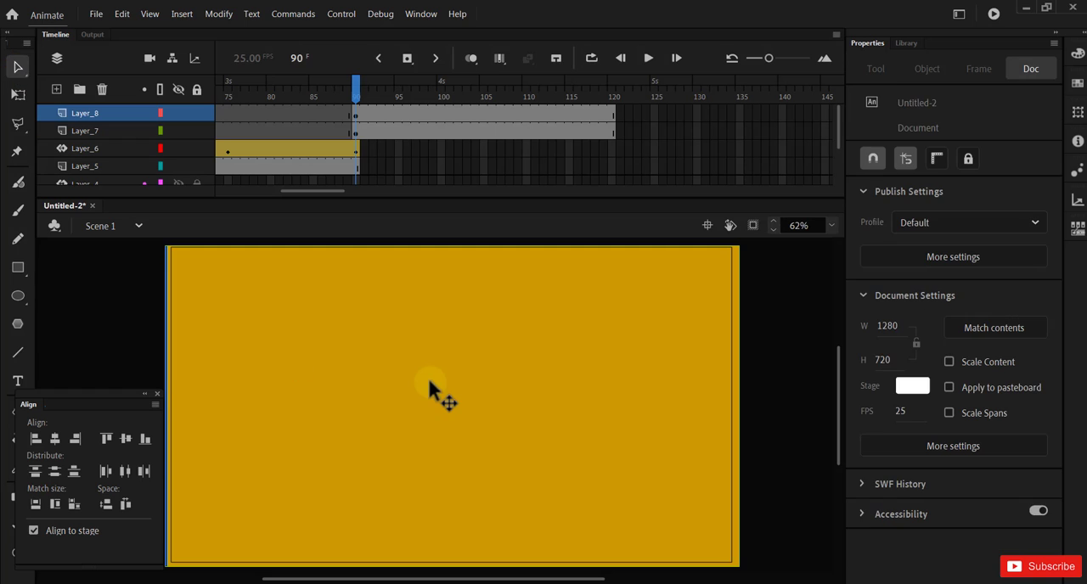
# Step: Change the fill of the new stage-covering rectangle to lime green #99FF00
pyautogui.click(428, 382)
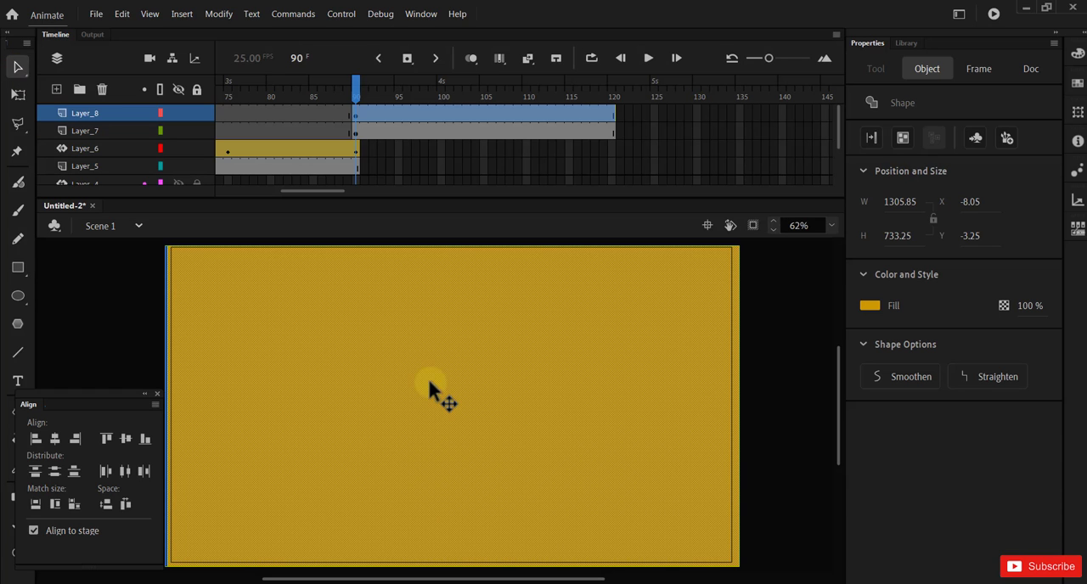
pyautogui.click(870, 305)
pyautogui.click(711, 393)
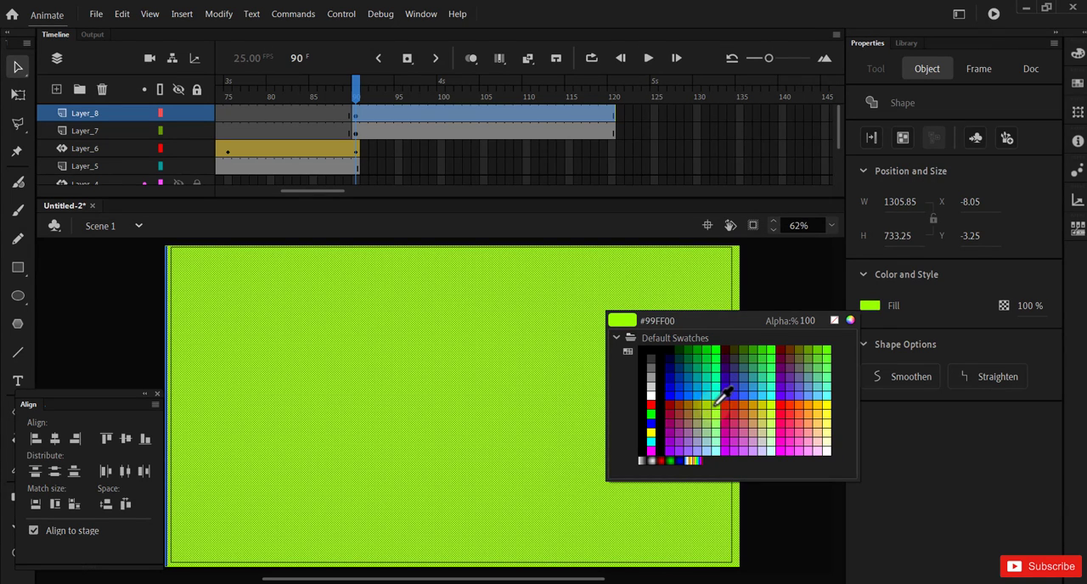
pyautogui.click(716, 404)
pyautogui.click(785, 393)
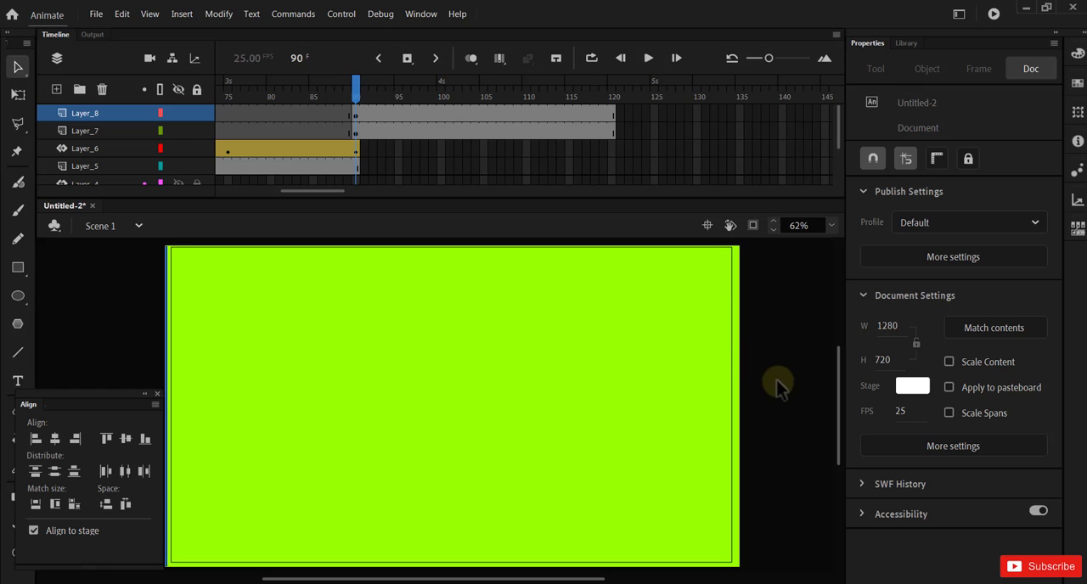
# Step: Create a motion tween on Layer_8 for the lime green rectangle
pyautogui.click(415, 112)
pyautogui.rightClick(417, 114)
pyautogui.click(443, 137)
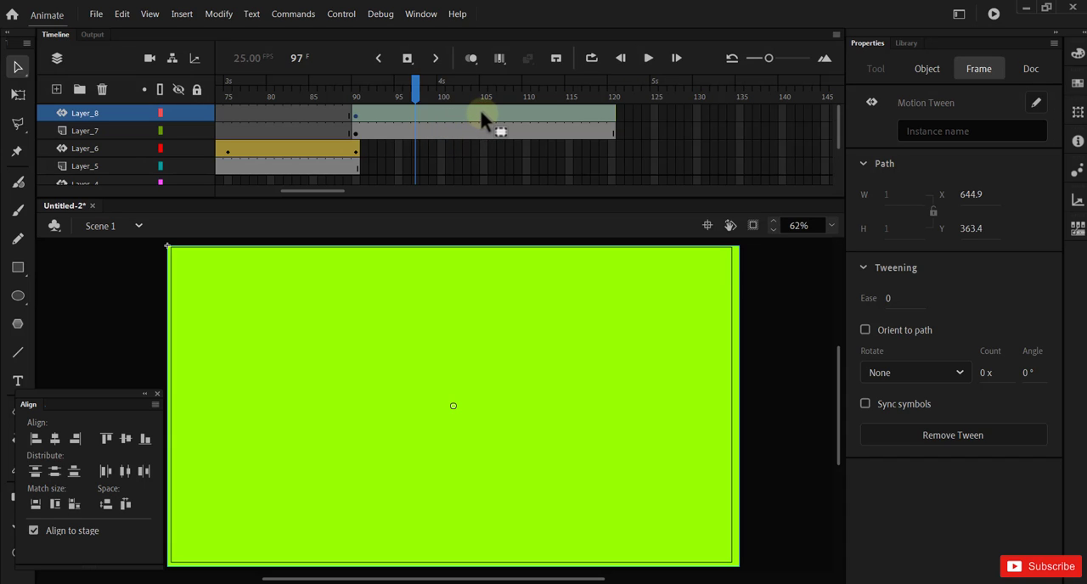
# Step: Insert a Position keyframe at frame 105 of Layer_8 and slide the lime green rectangle right to about X 1155, Y -4.8
pyautogui.click(481, 110)
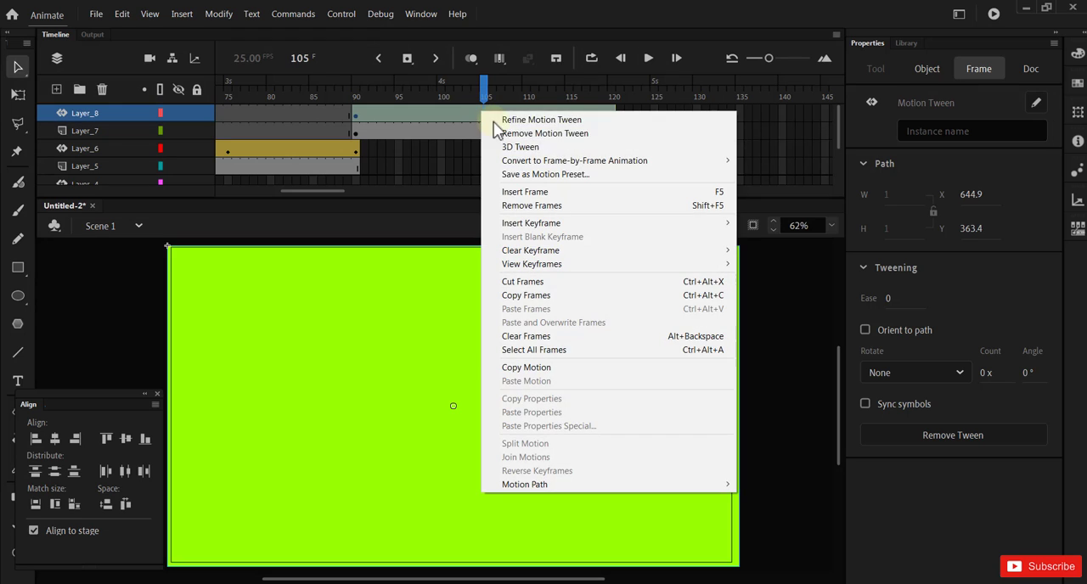
pyautogui.moveTo(570, 231)
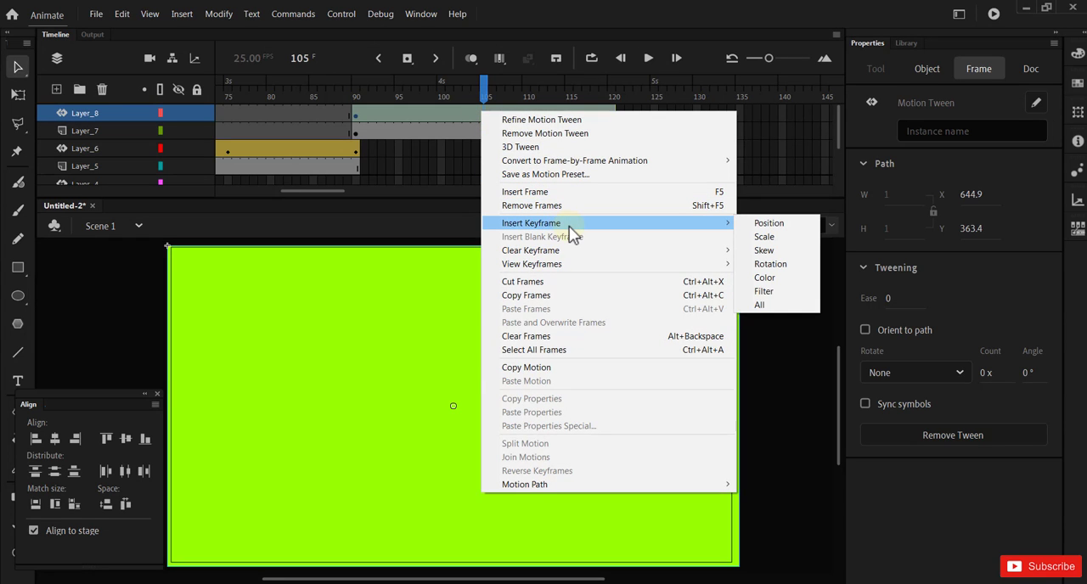
pyautogui.click(748, 223)
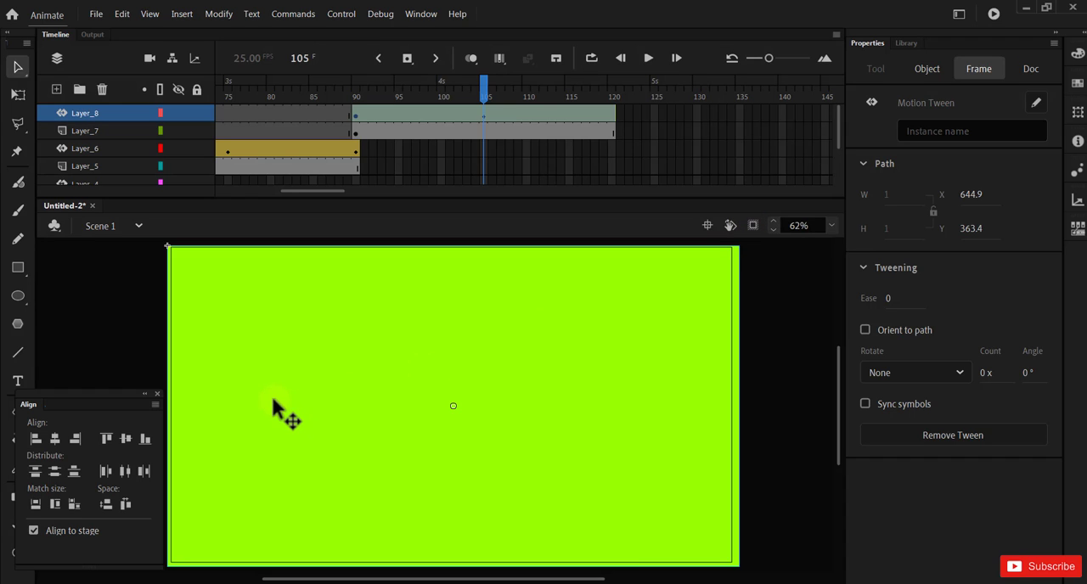
pyautogui.moveTo(271, 394); pyautogui.dragTo(781, 389)
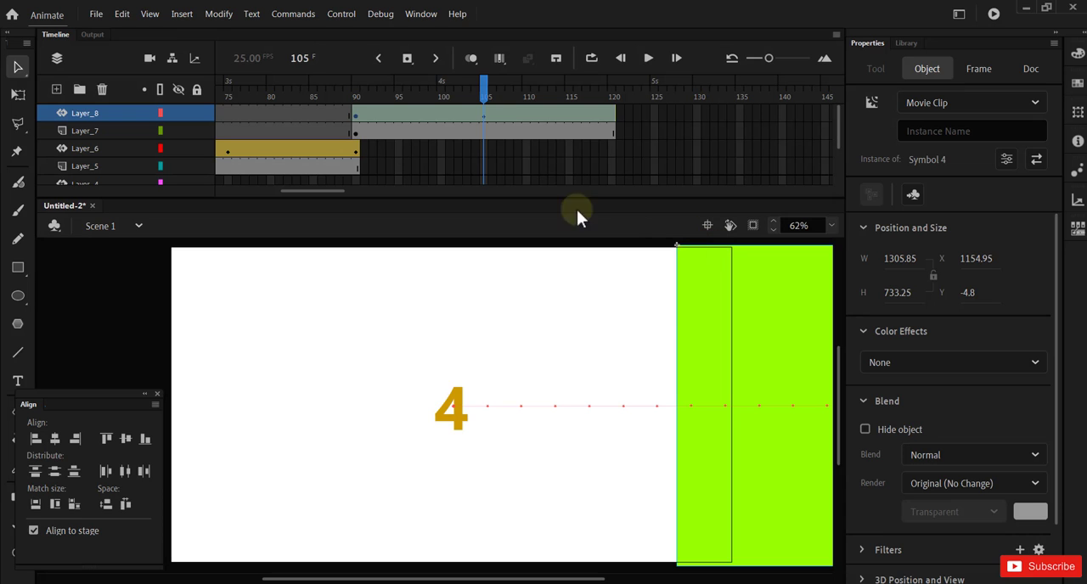
# Step: At frame 120, move the lime green rectangle back over the stage to about X -6.6, Y -8.2, and test the movie
pyautogui.moveTo(486, 94); pyautogui.dragTo(612, 117)
pyautogui.click(612, 117)
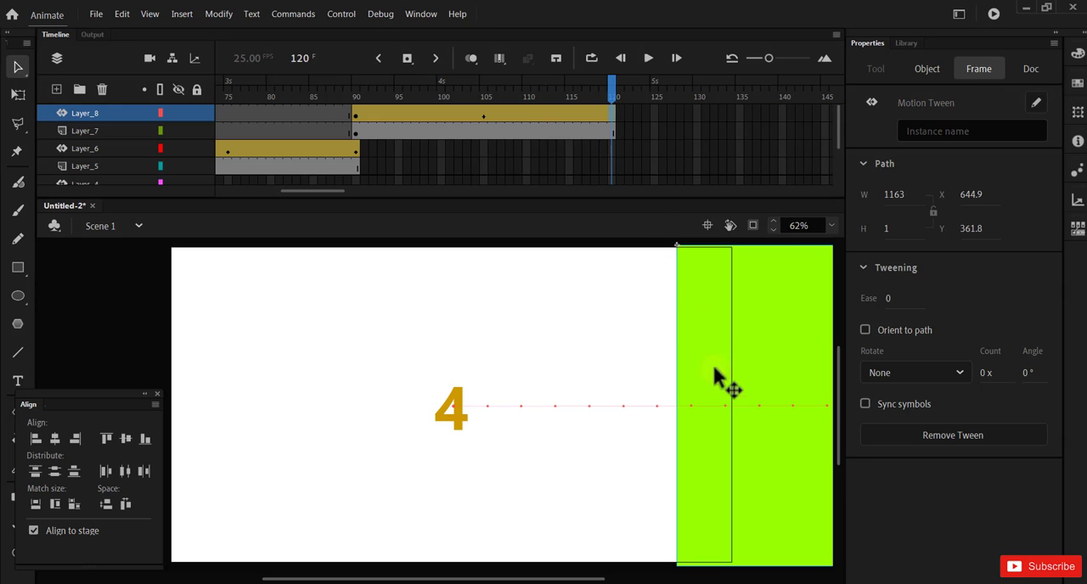
pyautogui.moveTo(787, 374); pyautogui.dragTo(273, 362)
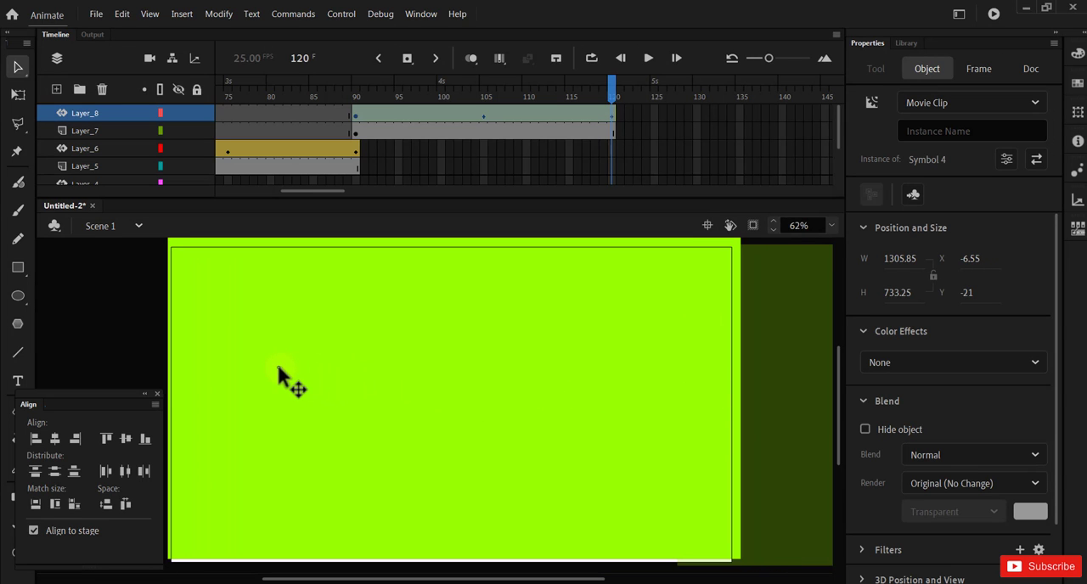
pyautogui.press('Down')
pyautogui.press('Down')
pyautogui.press('Down')
pyautogui.press('Down')
pyautogui.press('Down')
pyautogui.press('Down')
pyautogui.press('Down')
pyautogui.press('Down')
pyautogui.press('Down')
pyautogui.press('Down')
pyautogui.press('Down')
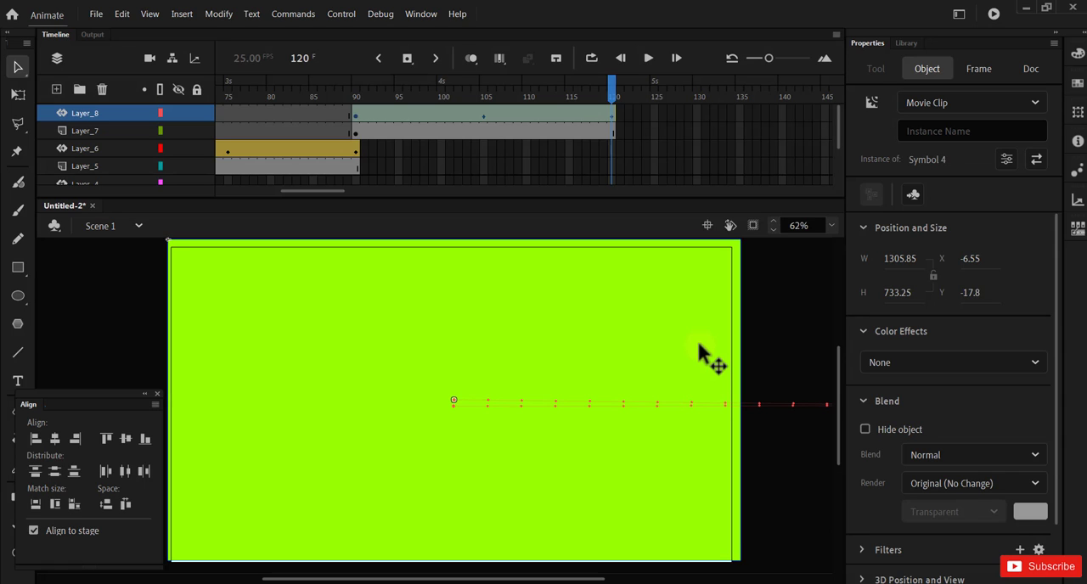
pyautogui.press('Down')
pyautogui.press('Down')
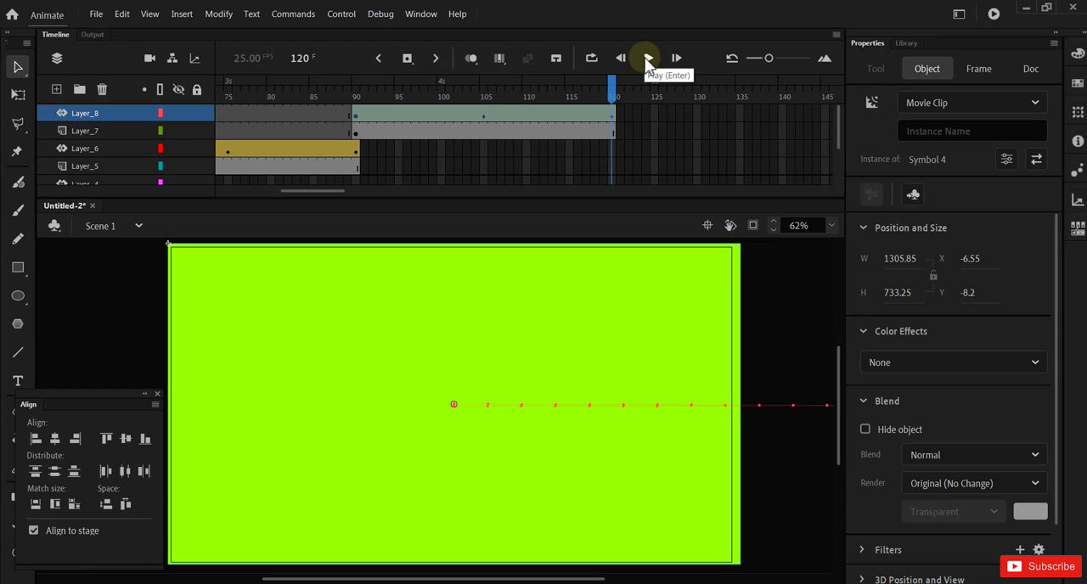
pyautogui.hotkey('ctrl', 'Return')
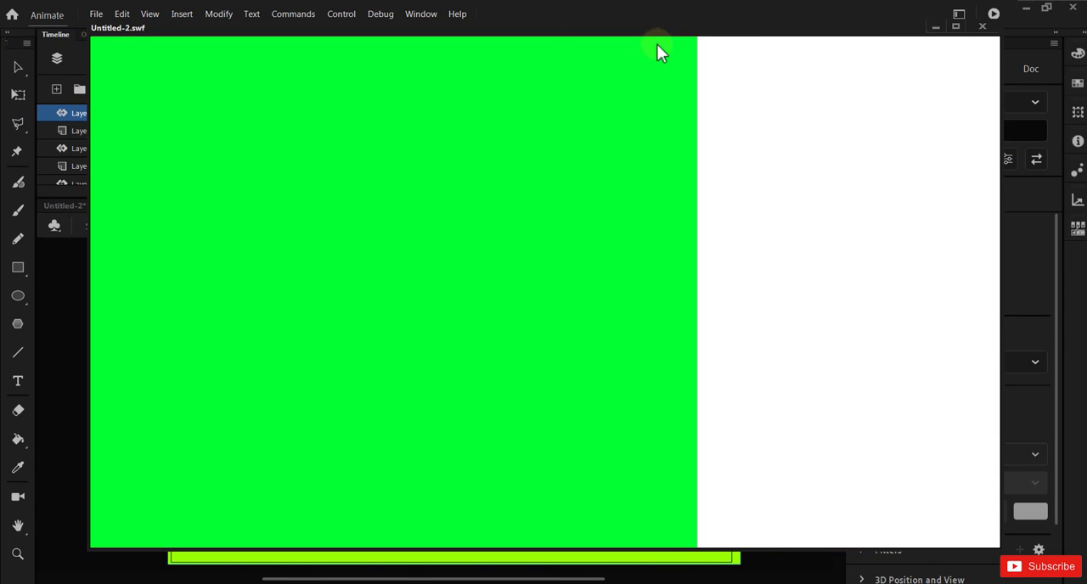
# Step: Close the movie preview and select the lime green rectangle at frame 90, the start of the Layer_8 motion tween
pyautogui.click(982, 27)
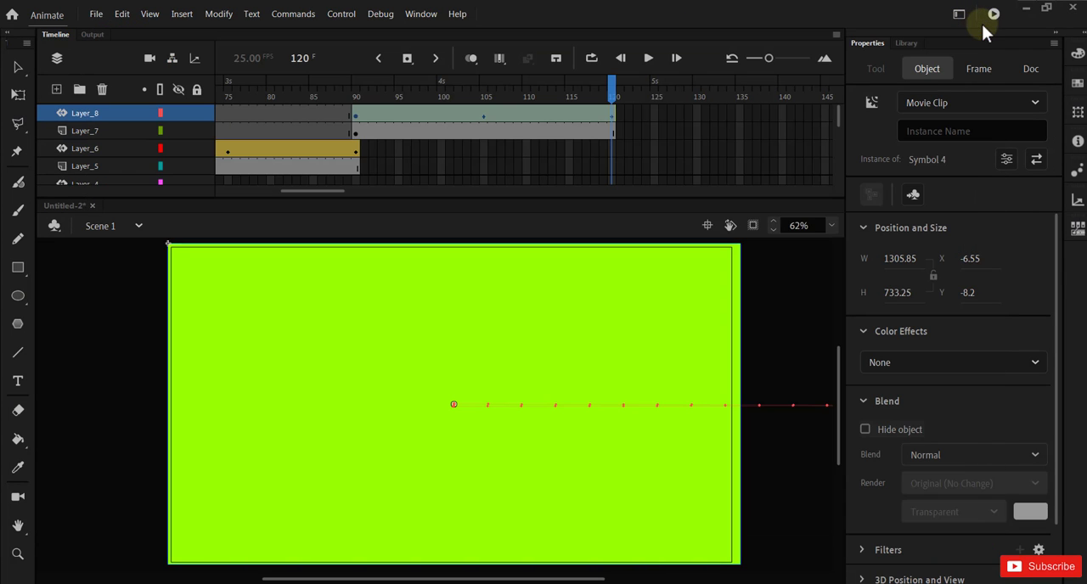
pyautogui.click(774, 453)
pyautogui.click(720, 358)
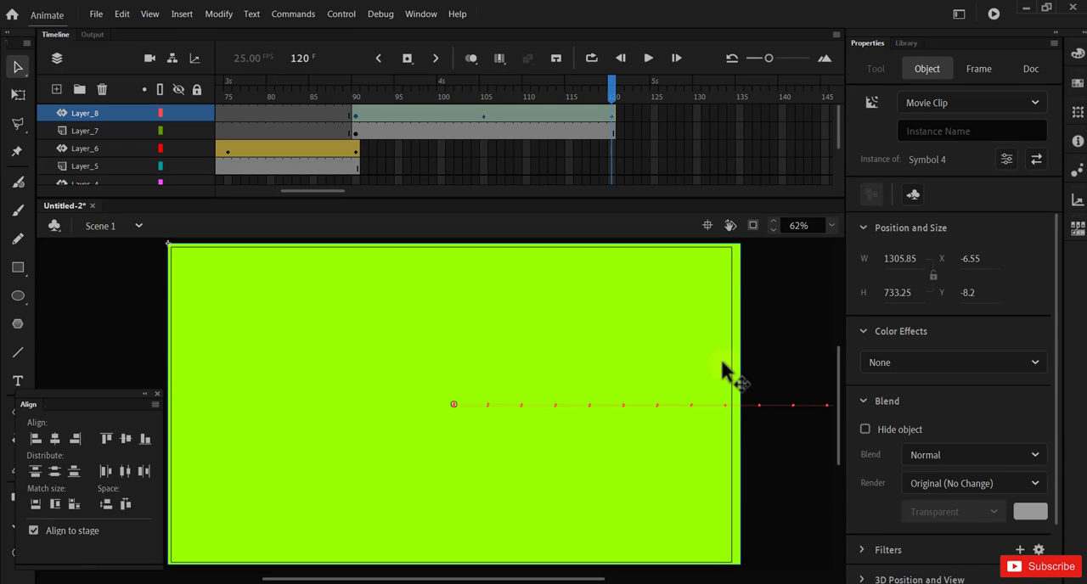
pyautogui.click(654, 165)
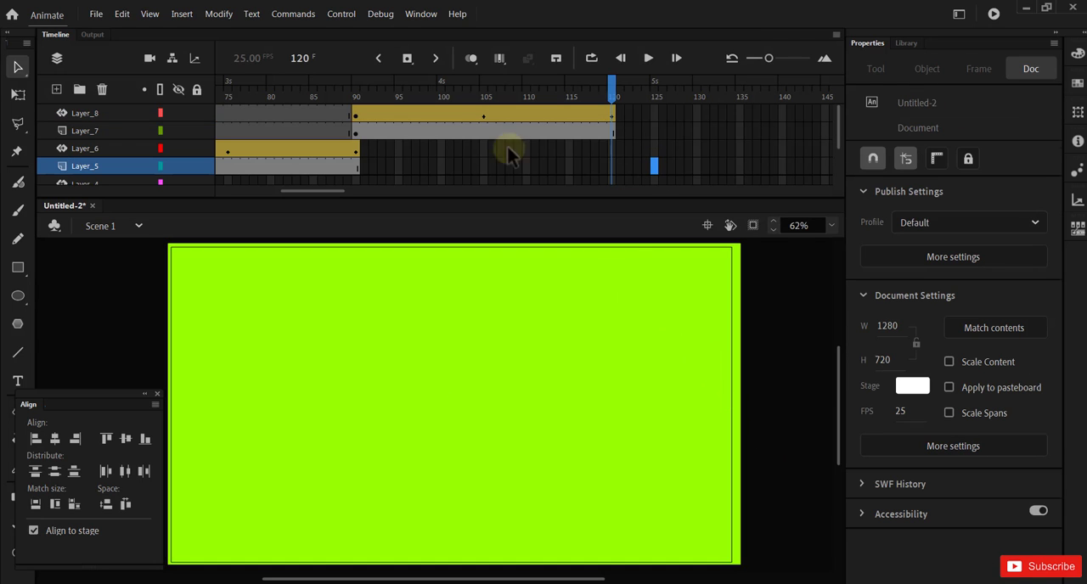
pyautogui.click(354, 112)
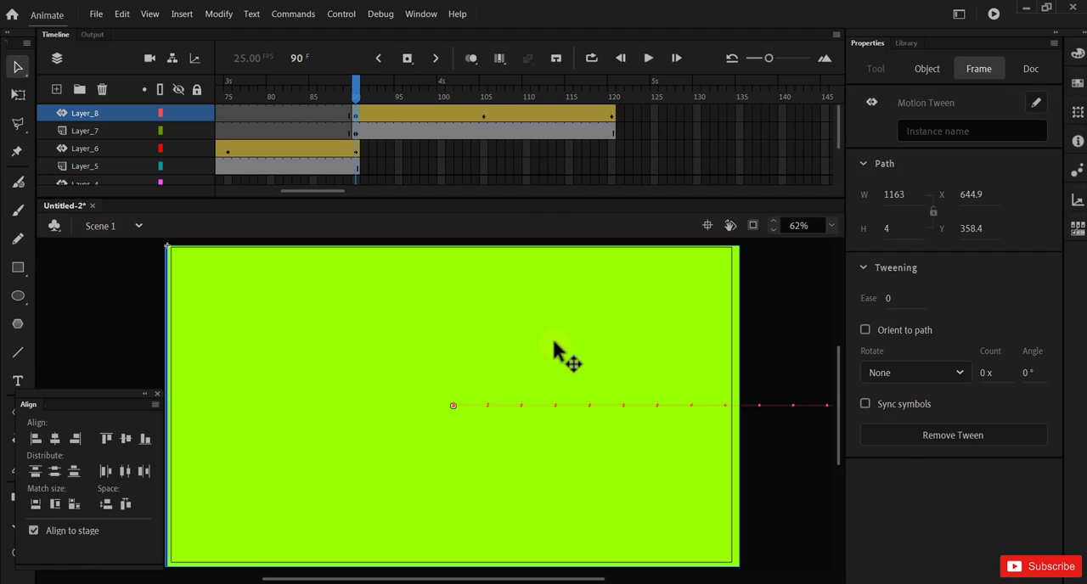
pyautogui.click(553, 342)
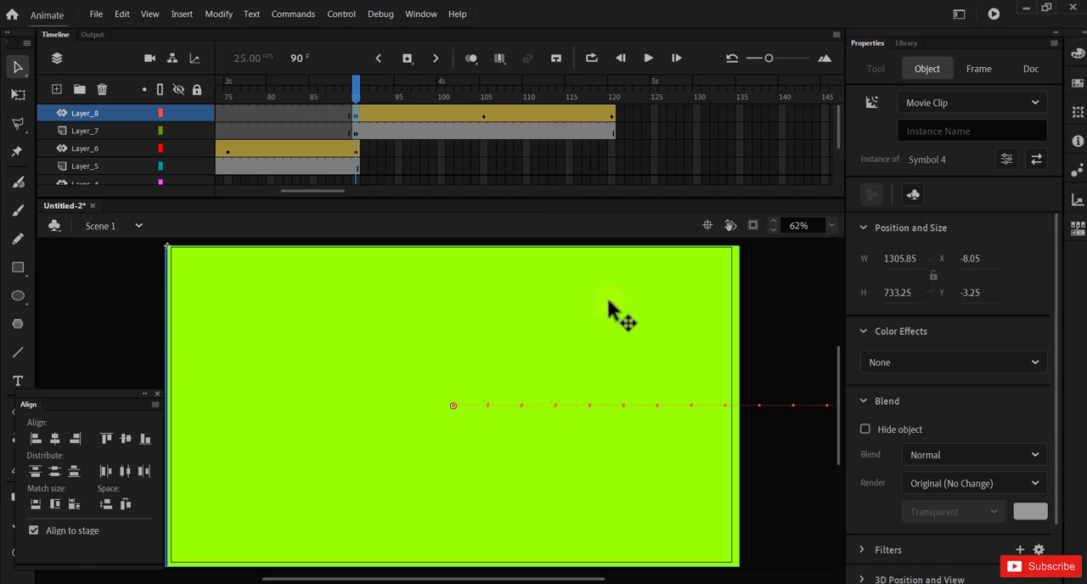
pyautogui.scroll(-1, 984, 484)
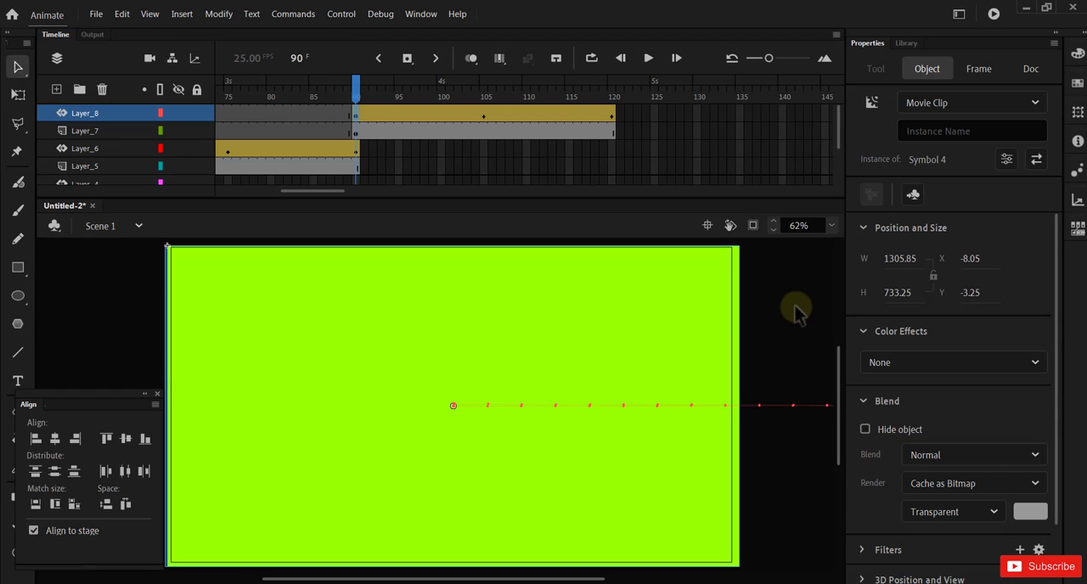
# Step: Inside the lime green rectangle's symbol, change the fill to yellow #FFFF00, remove the stroke, and return to Scene 1
pyautogui.doubleClick(682, 344)
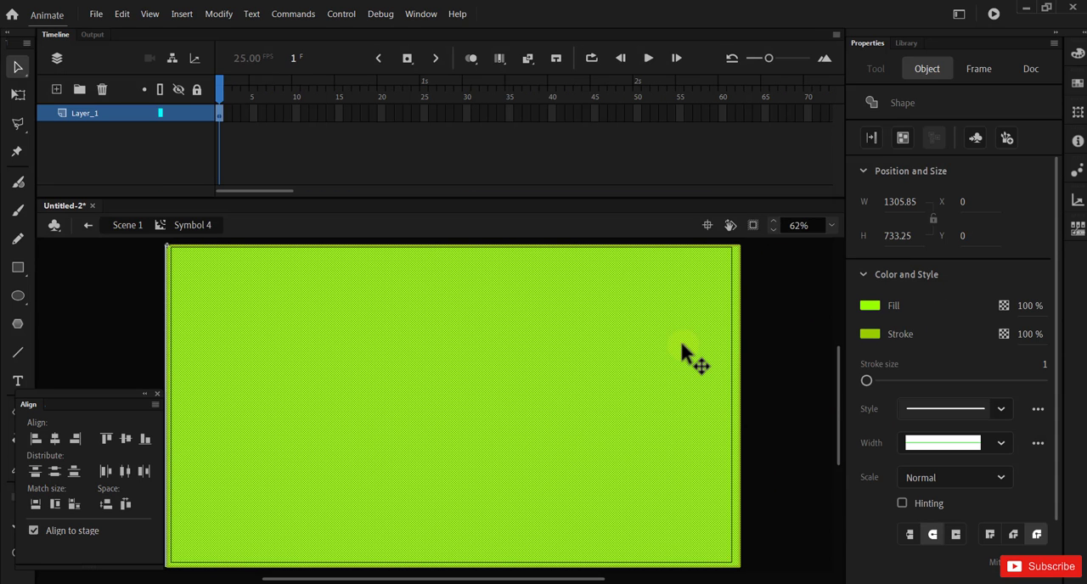
pyautogui.click(870, 306)
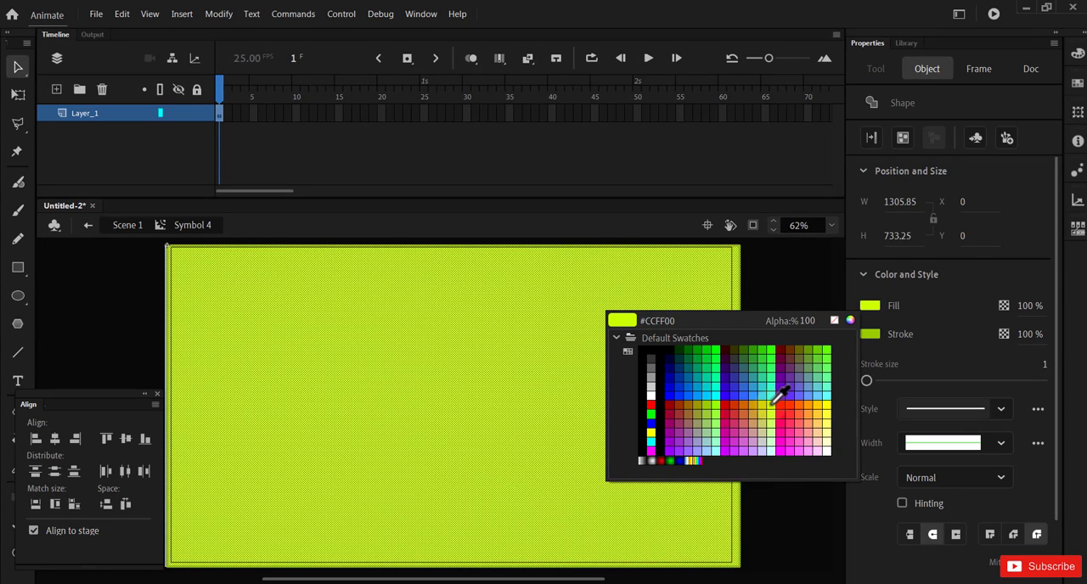
pyautogui.click(651, 431)
pyautogui.click(870, 334)
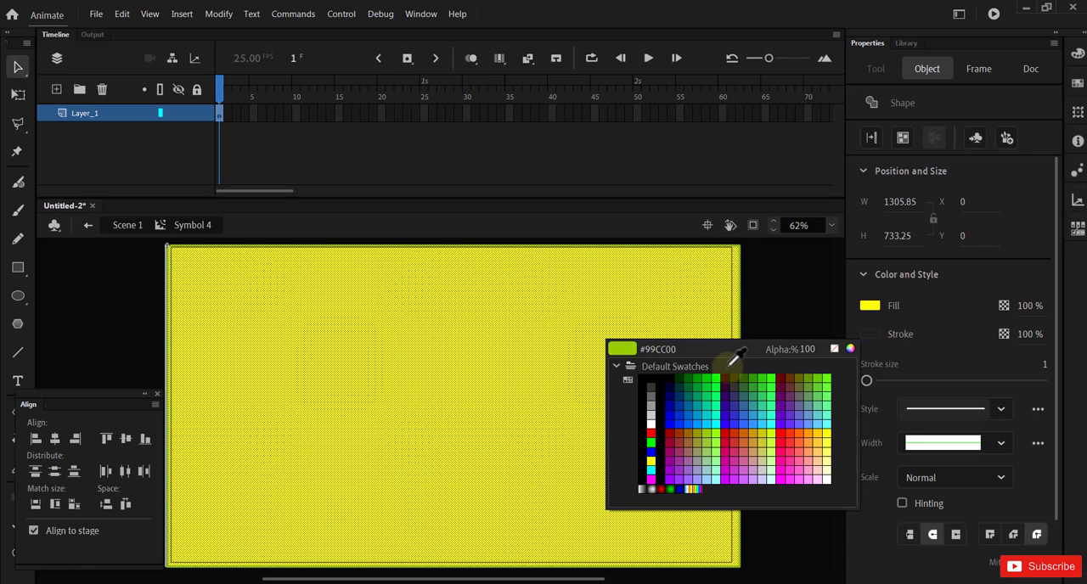
pyautogui.click(834, 348)
pyautogui.click(804, 315)
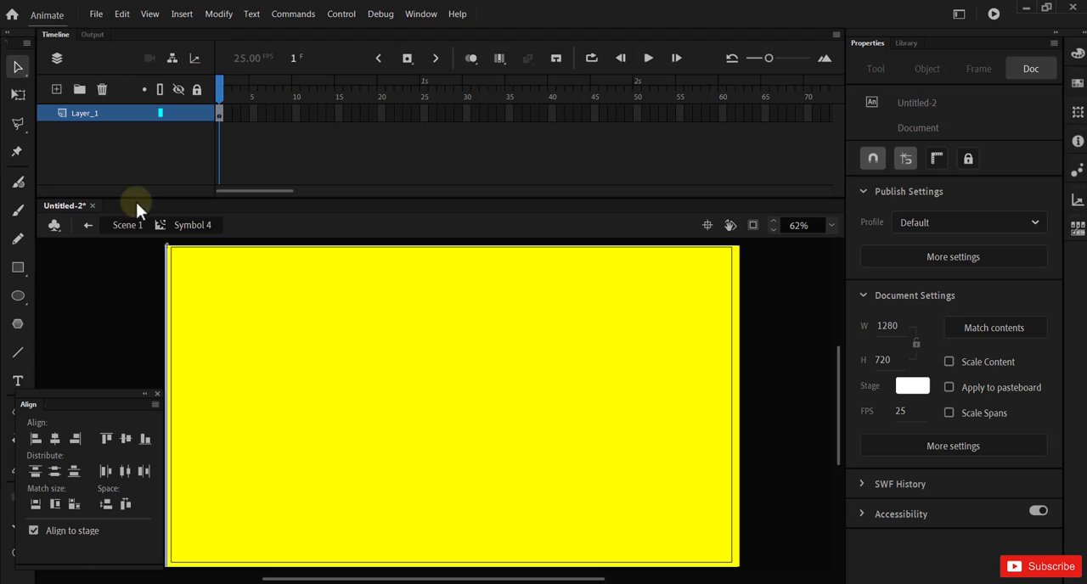
pyautogui.click(87, 225)
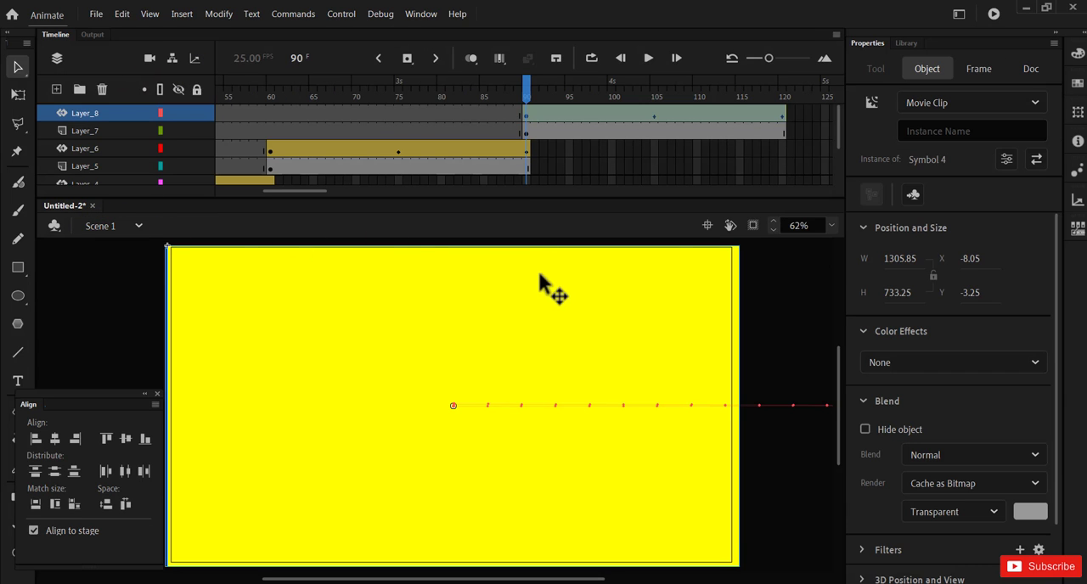
# Step: Test the movie with the recoloured yellow rectangle and close the preview
pyautogui.hotkey('ctrl', 'Return')
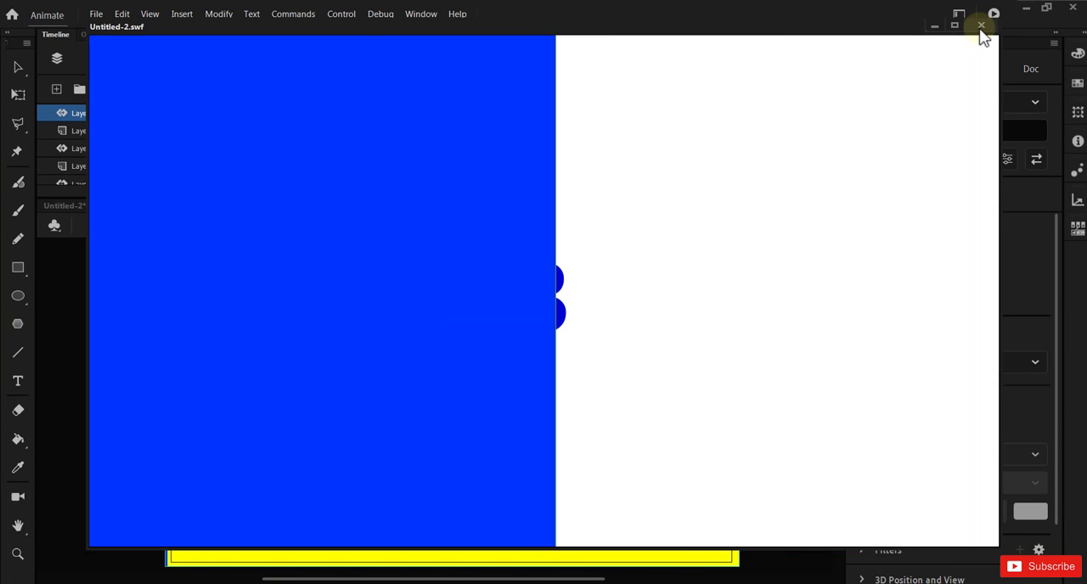
pyautogui.click(980, 26)
pyautogui.hotkey('ctrl', 'k')
pyautogui.click(768, 271)
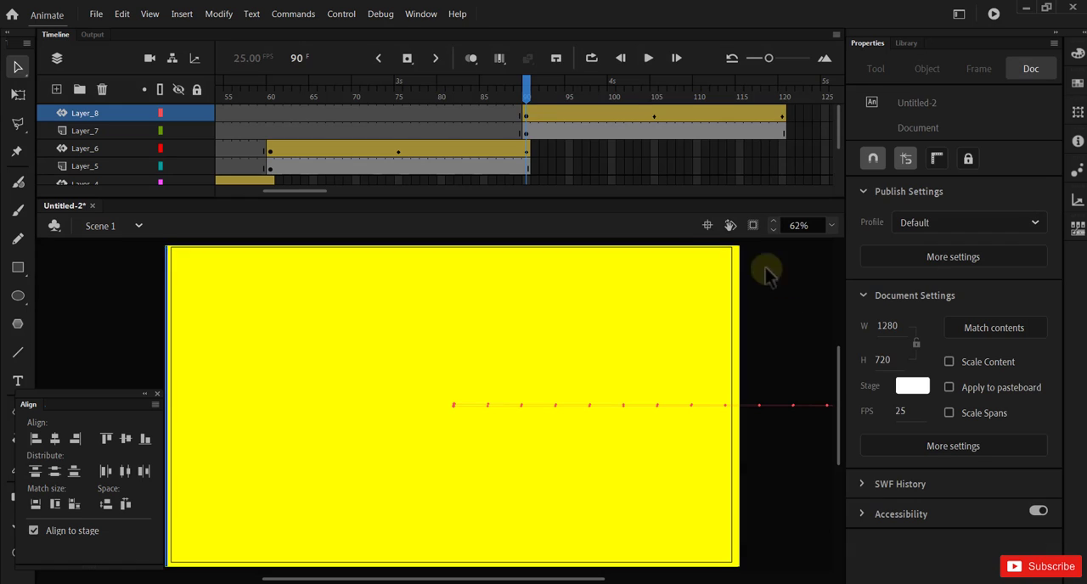
# Step: Add a layer above Layer_8 with a blank keyframe at frame 120 and place the static text "5" near the stage centre
pyautogui.click(57, 88)
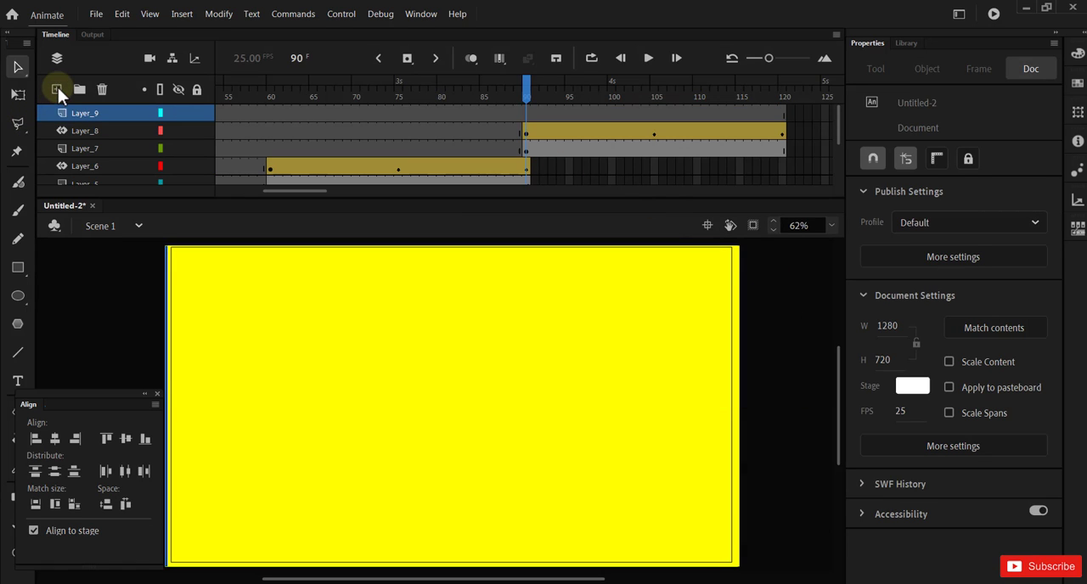
pyautogui.rightClick(784, 117)
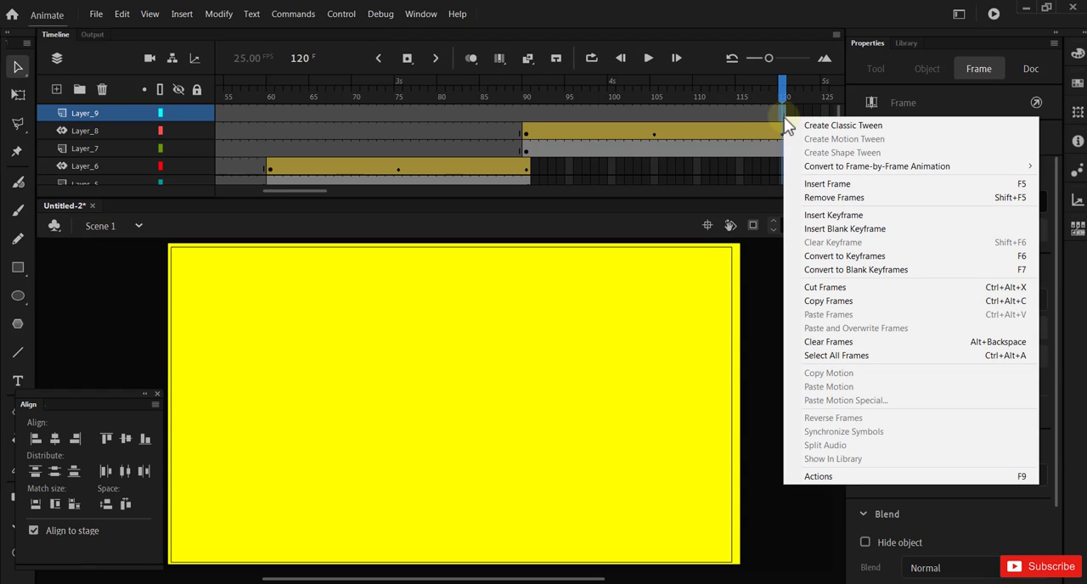
pyautogui.click(815, 269)
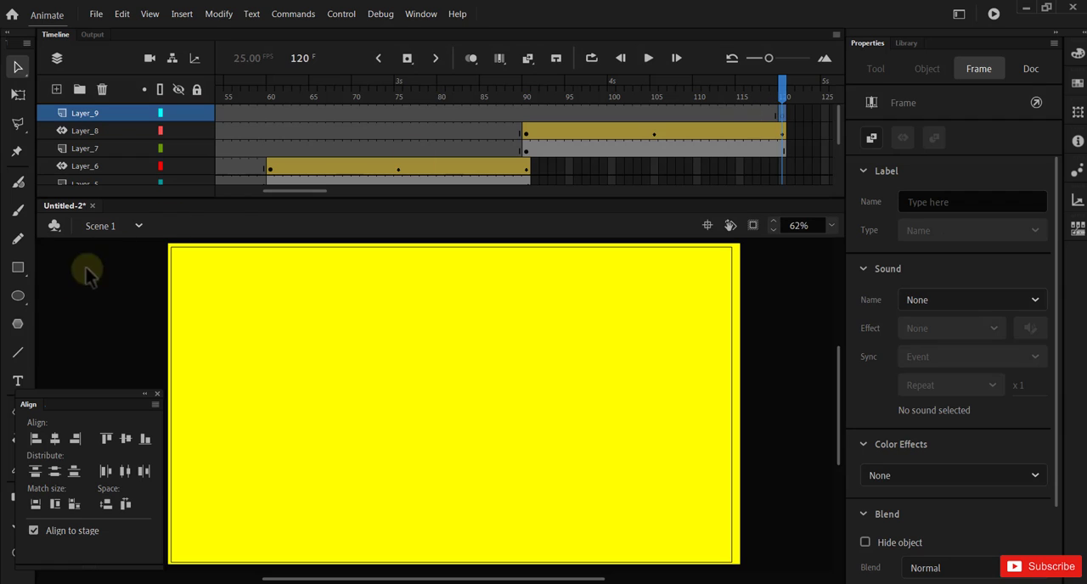
pyautogui.click(19, 383)
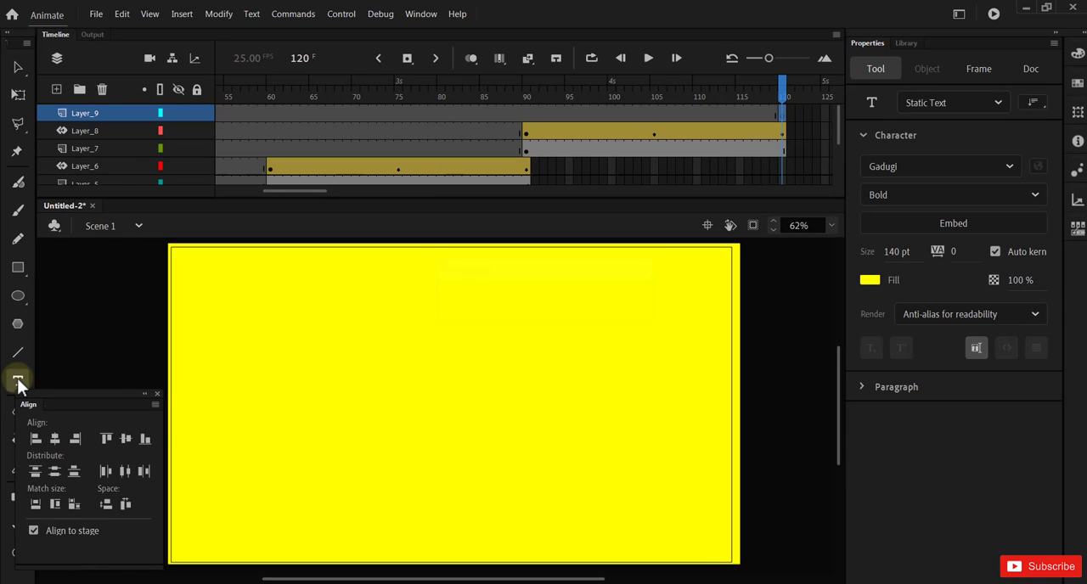
pyautogui.click(428, 399)
pyautogui.write('5')
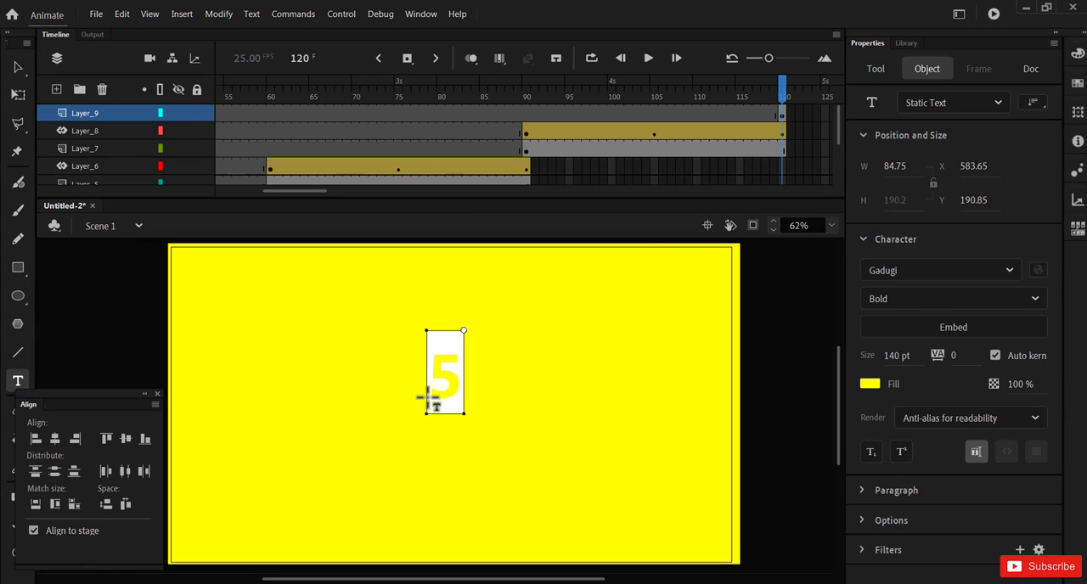
# Step: Change the fill of the number "5" to the custom pink #FF1D74
pyautogui.doubleClick(442, 381)
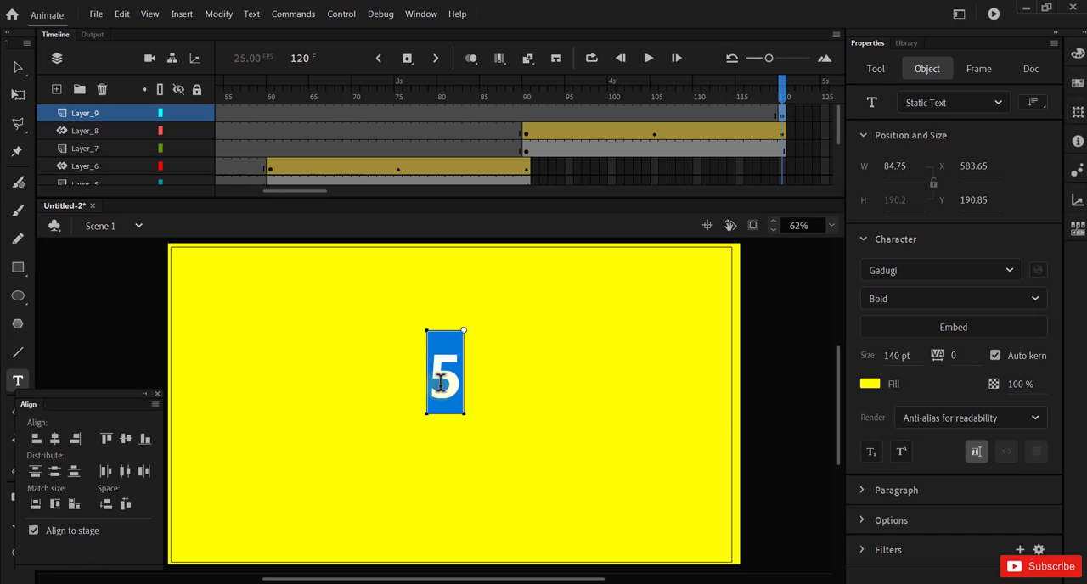
pyautogui.click(871, 384)
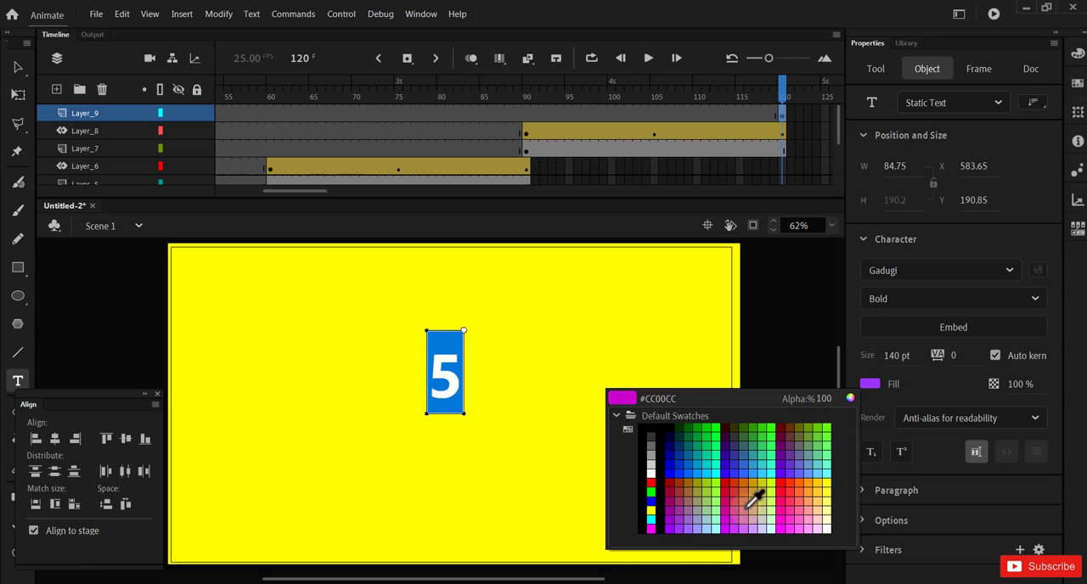
pyautogui.click(782, 481)
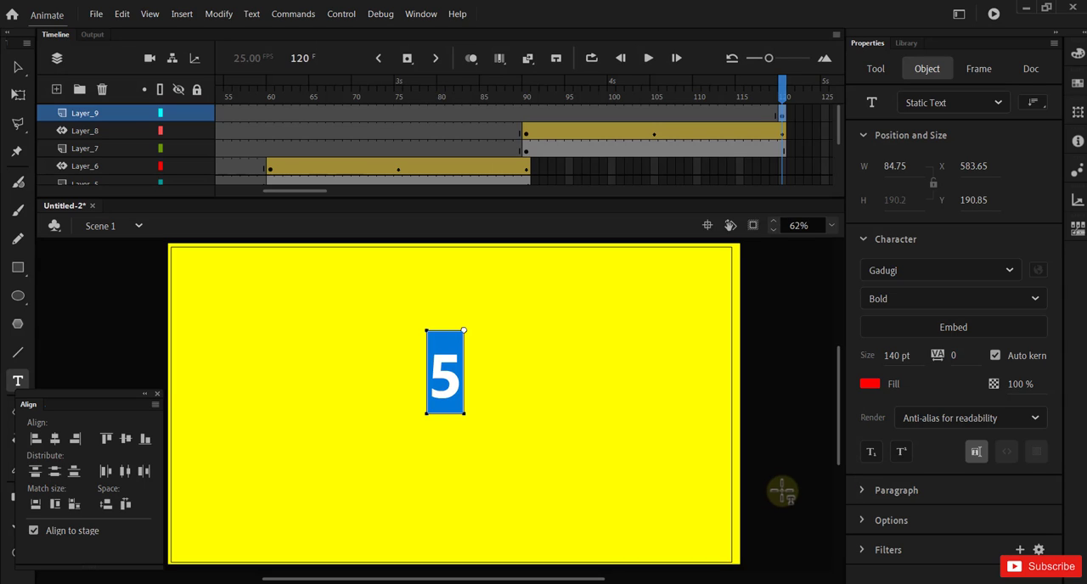
pyautogui.click(872, 384)
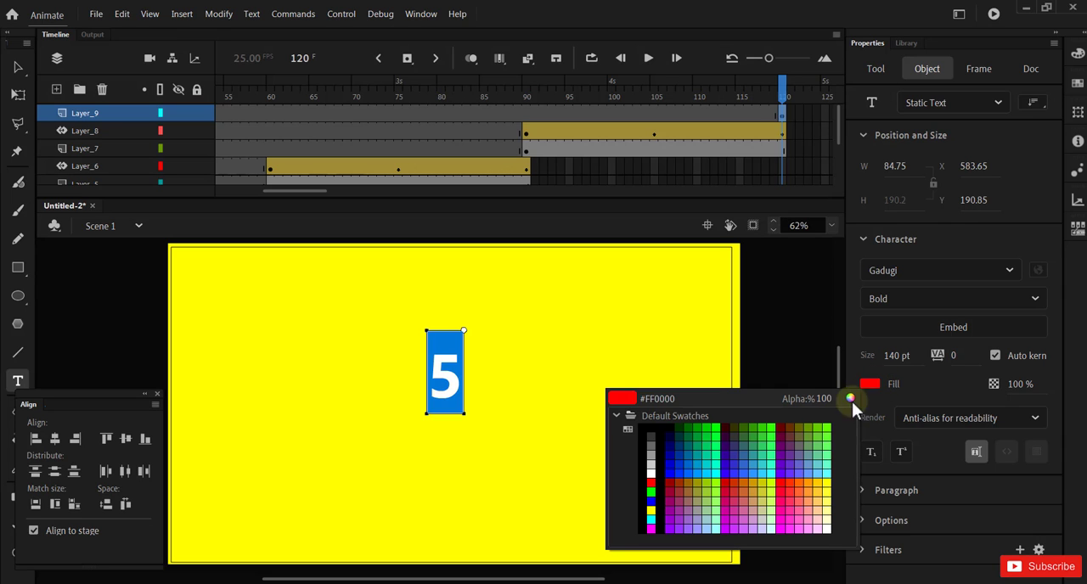
pyautogui.click(851, 397)
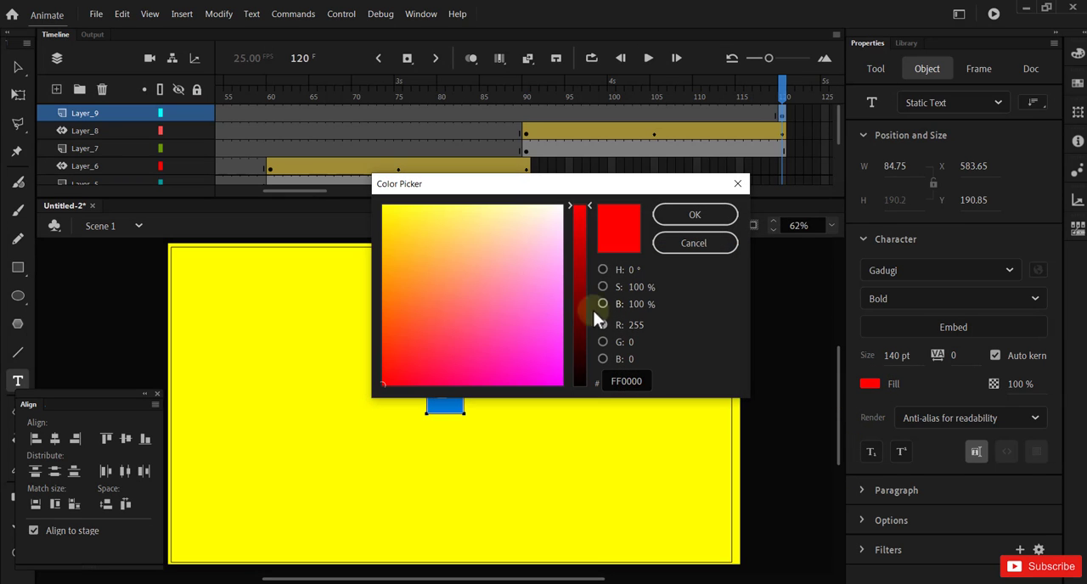
pyautogui.click(489, 326)
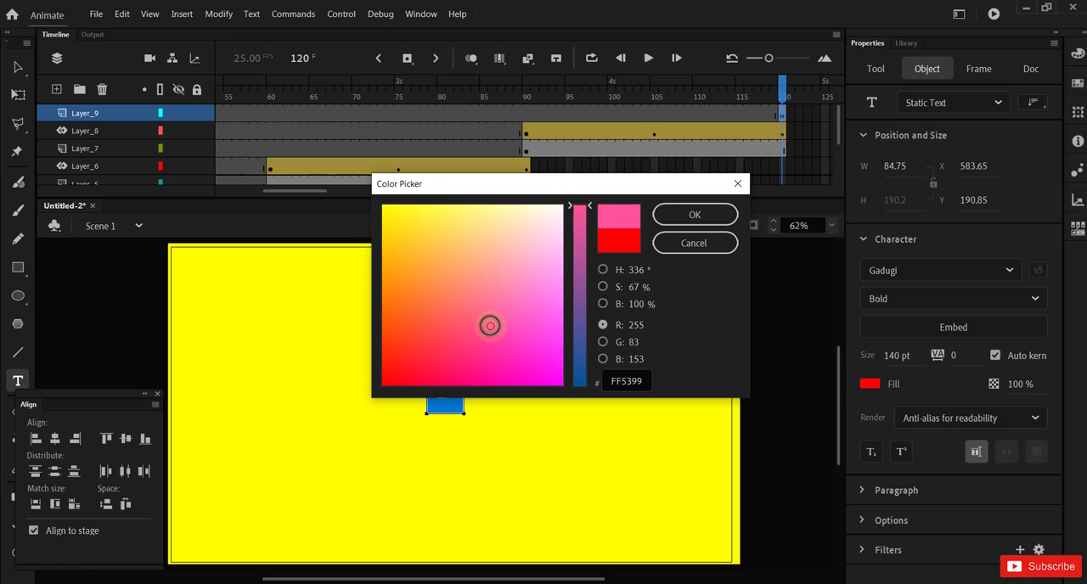
pyautogui.moveTo(490, 326); pyautogui.dragTo(463, 364)
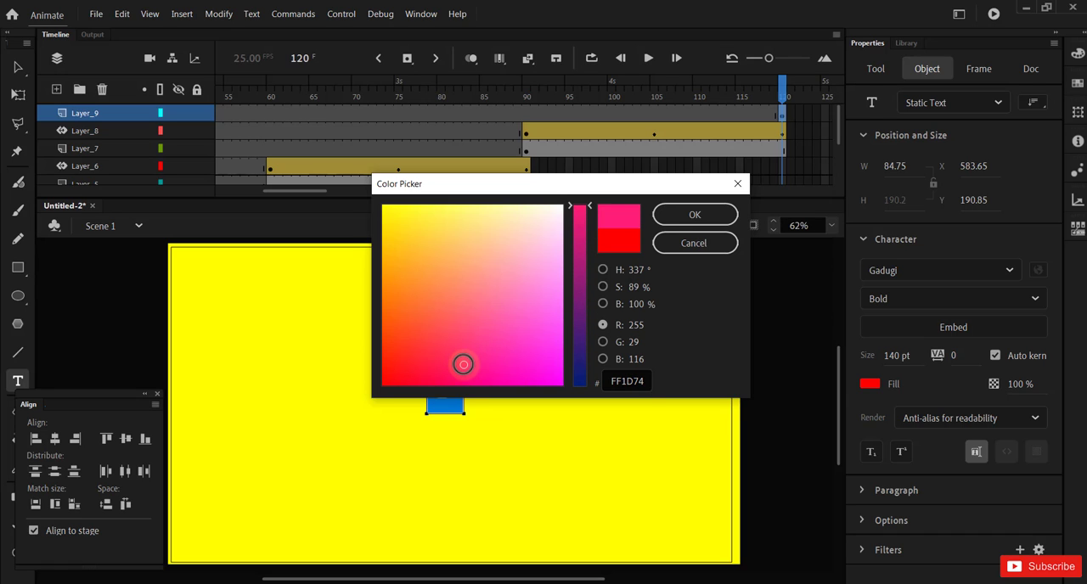
pyautogui.click(696, 216)
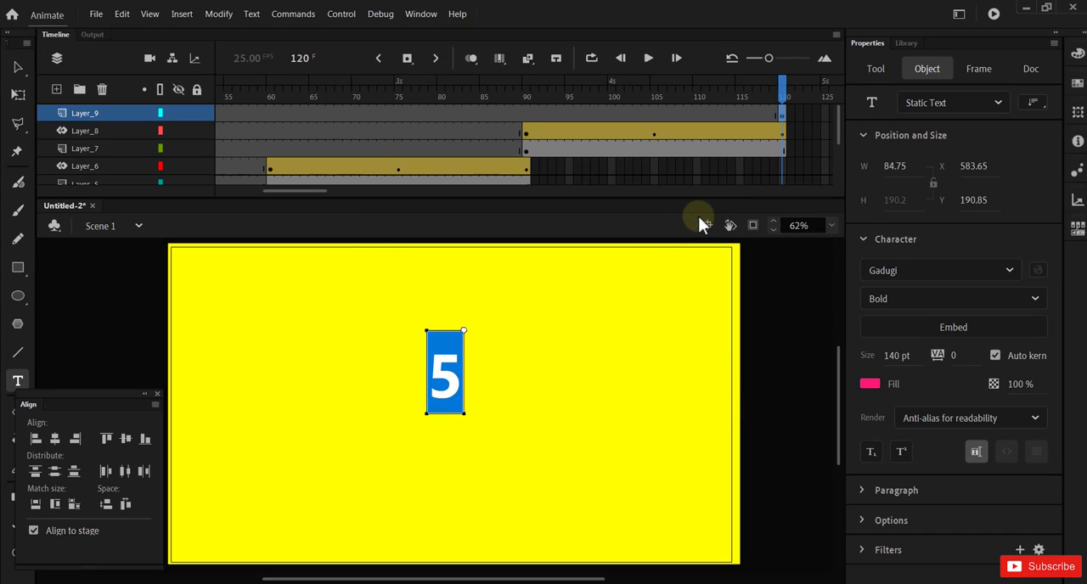
# Step: Centre the number "5" vertically and horizontally on the stage
pyautogui.click(19, 67)
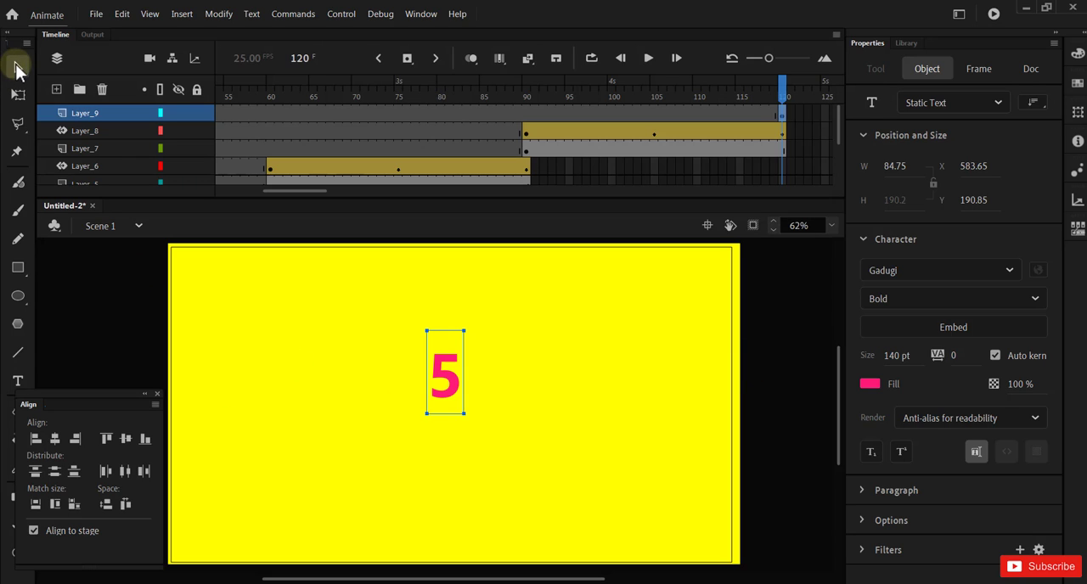
pyautogui.click(127, 439)
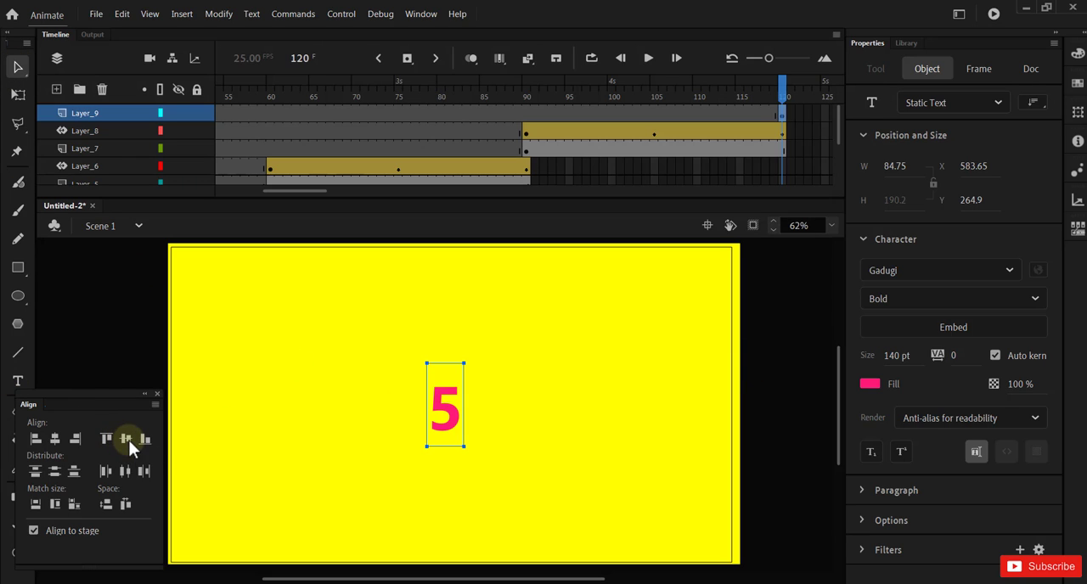
pyautogui.click(56, 438)
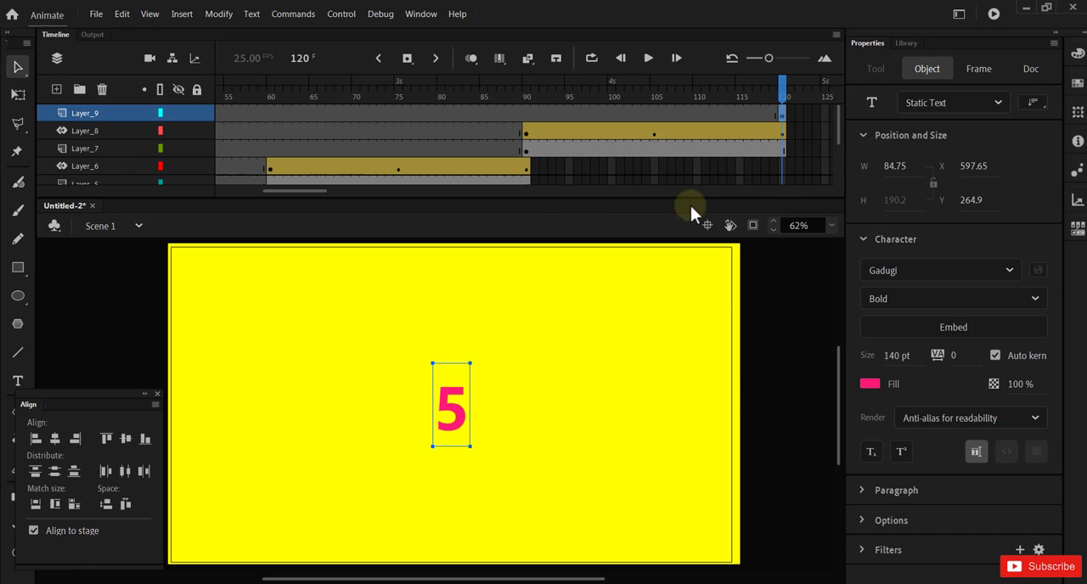
# Step: Extend the number "5" on Layer_9 by inserting a frame at frame 150
pyautogui.moveTo(311, 189); pyautogui.dragTo(355, 194)
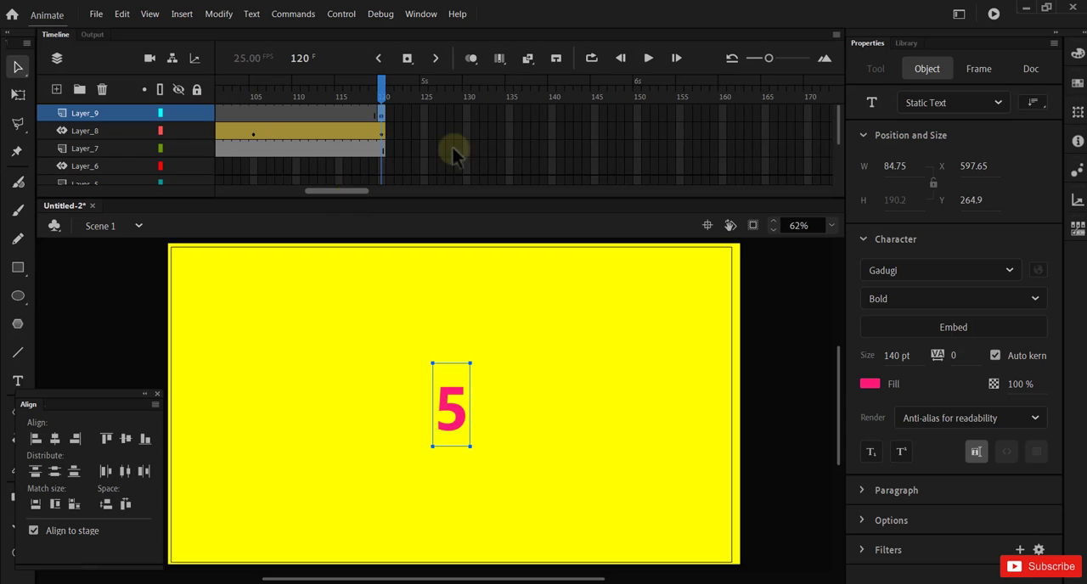
pyautogui.click(639, 117)
pyautogui.rightClick(639, 117)
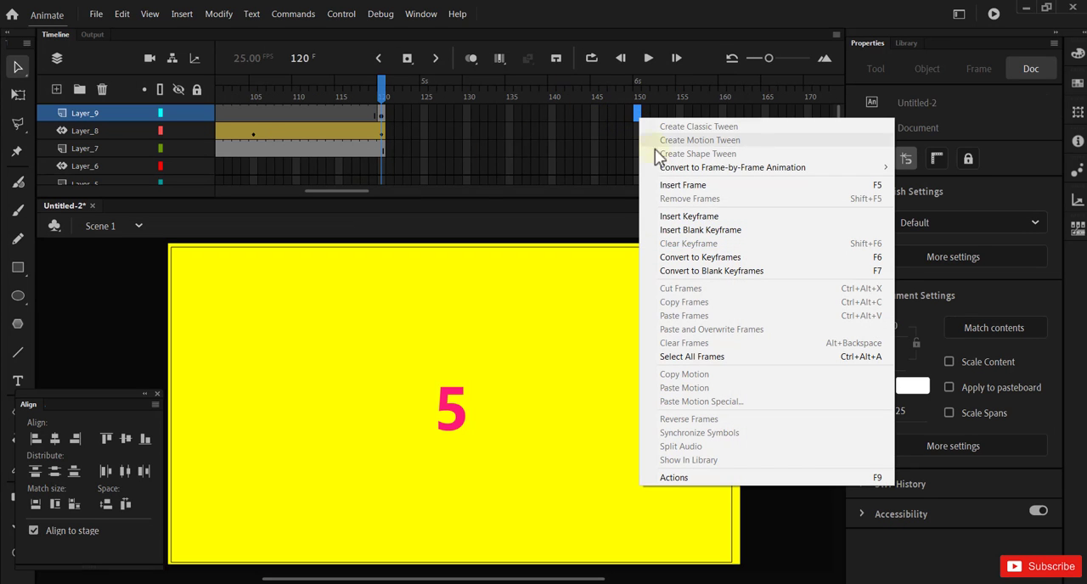
pyautogui.click(686, 180)
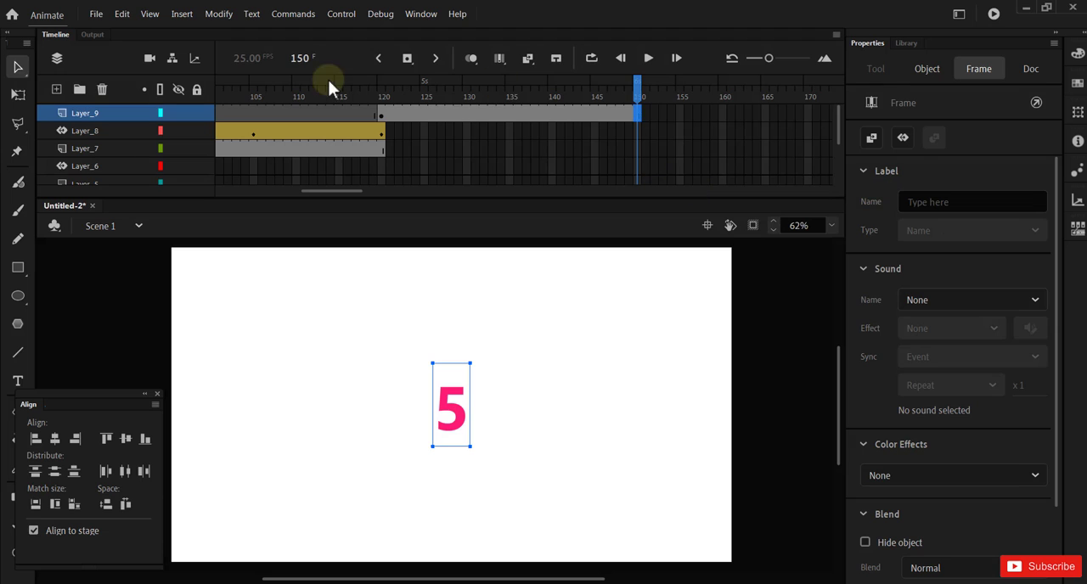
# Step: Add a layer above Layer_9 and convert its frame 120 to a blank keyframe
pyautogui.click(56, 89)
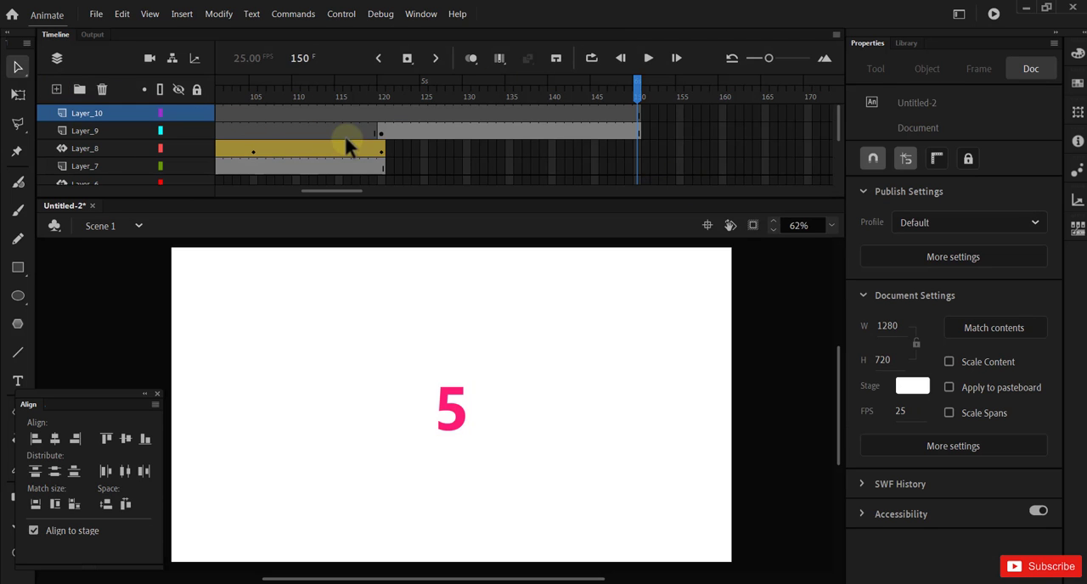
pyautogui.click(383, 117)
pyautogui.rightClick(384, 117)
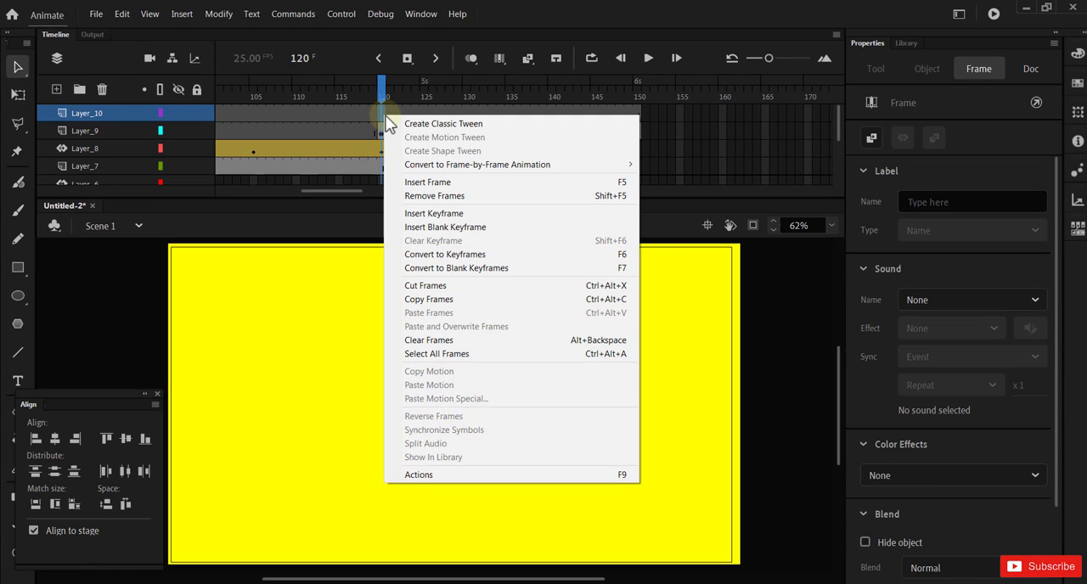
pyautogui.click(450, 268)
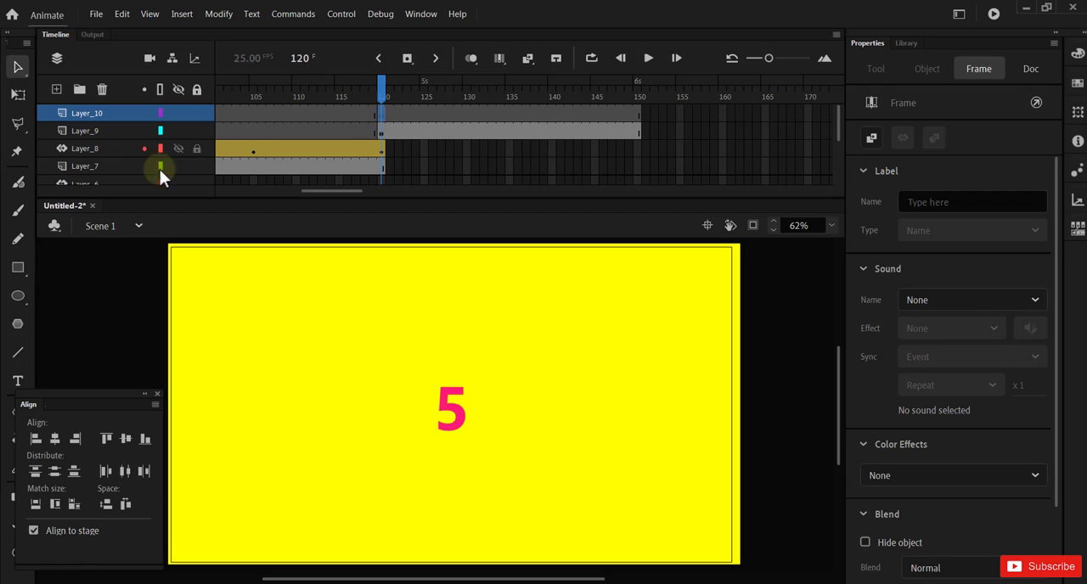
# Step: Draw a pink rectangle covering the whole stage on Layer_10 at frame 120 and apply a motion tween to it
pyautogui.click(18, 268)
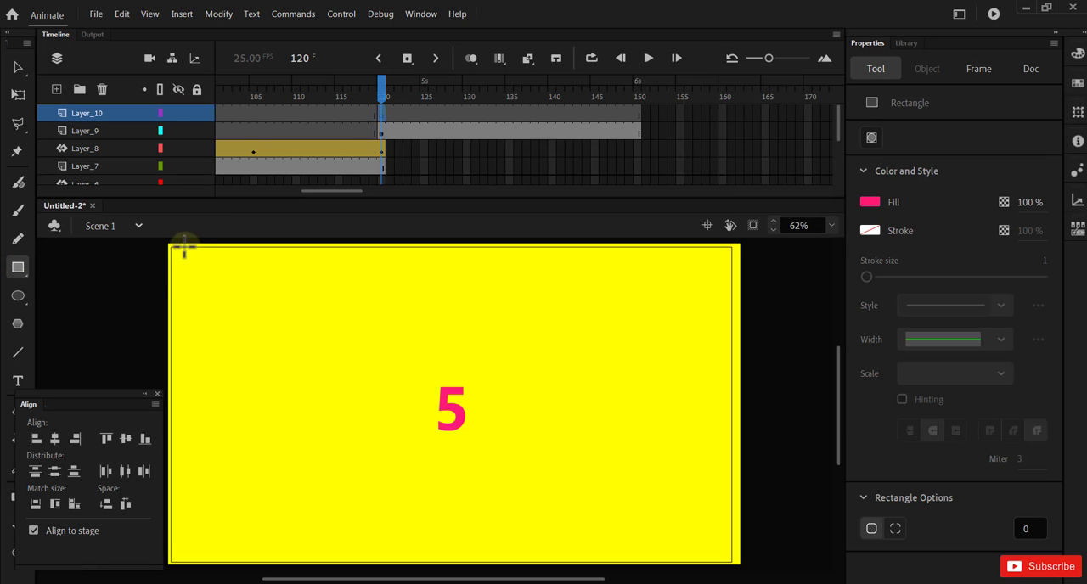
pyautogui.moveTo(170, 244); pyautogui.dragTo(735, 565)
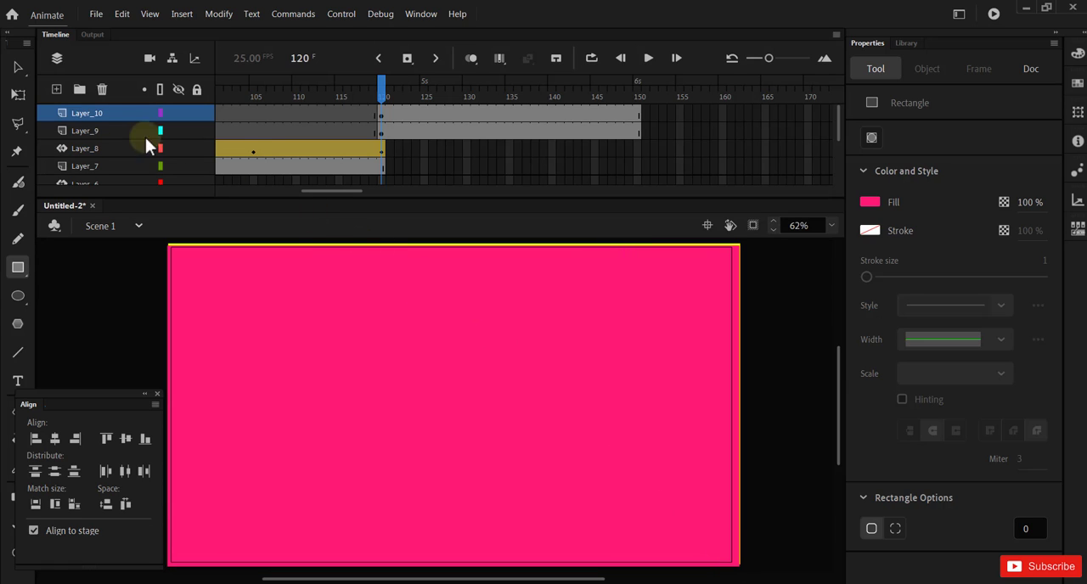
pyautogui.click(19, 65)
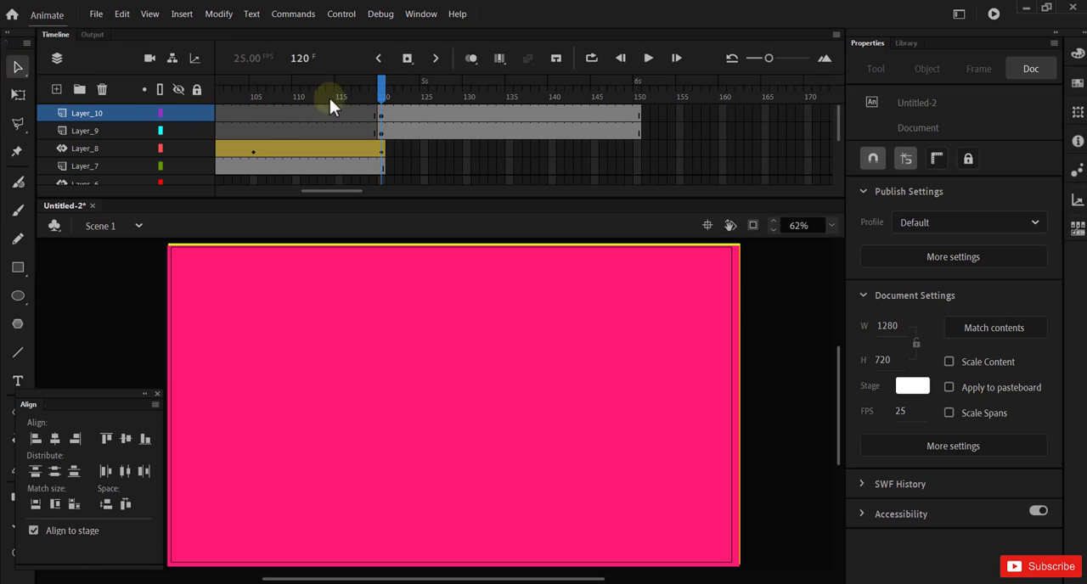
pyautogui.rightClick(388, 113)
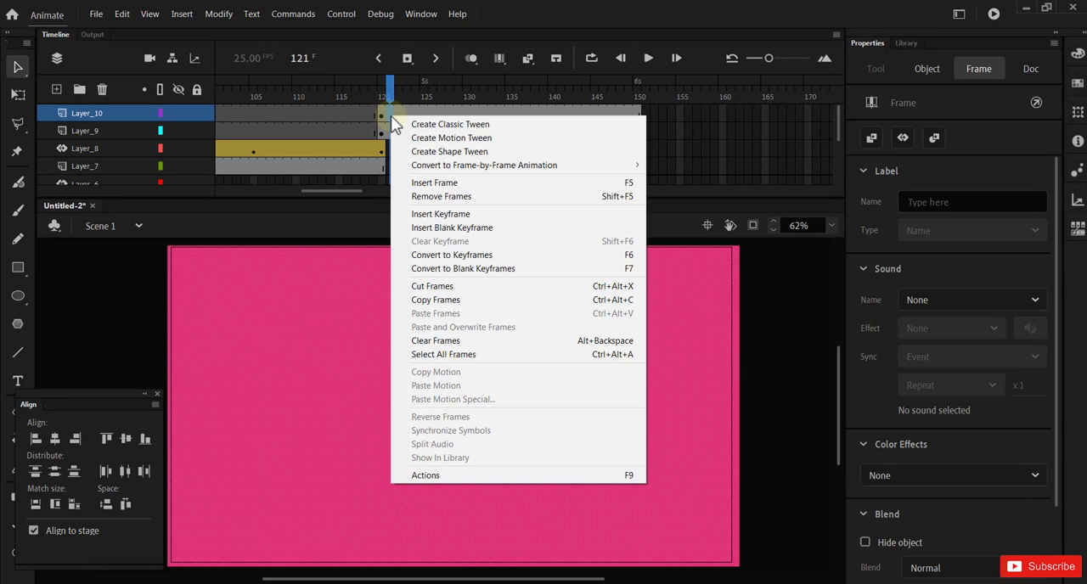
pyautogui.click(431, 138)
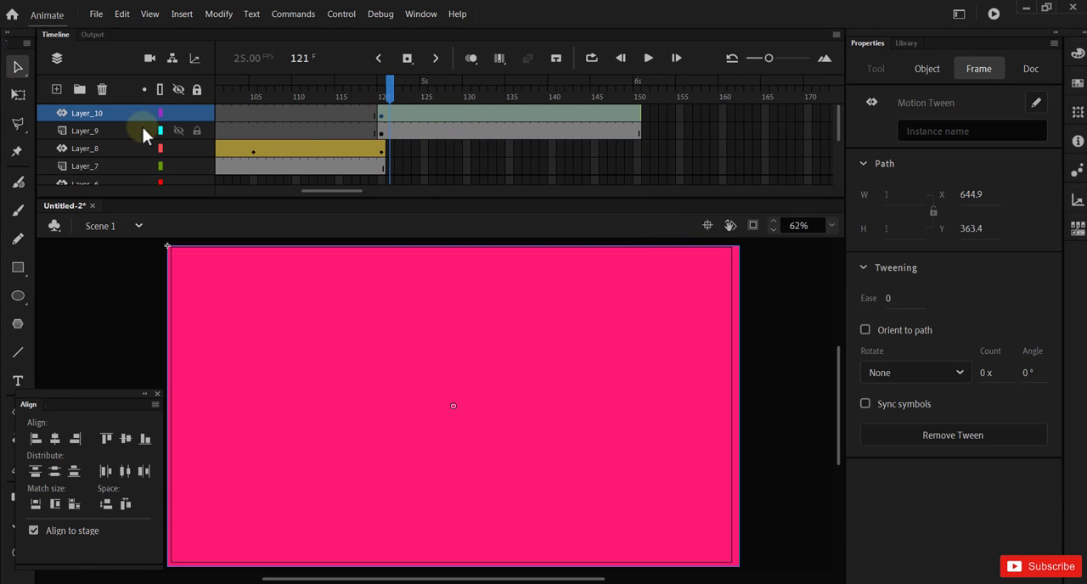
# Step: Temporarily hide Layer_10 to check the number "5" beneath the rectangle at frame 120, and show the layer again
pyautogui.click(177, 113)
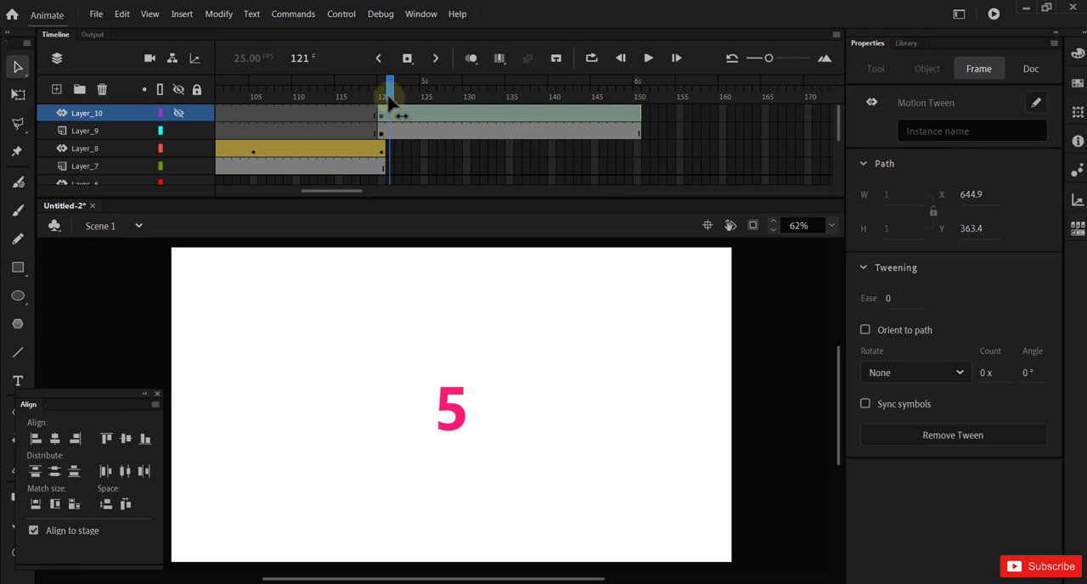
pyautogui.moveTo(388, 95)
pyautogui.mouseDown()
pyautogui.moveTo(245, 92)
pyautogui.moveTo(382, 102)
pyautogui.mouseUp()
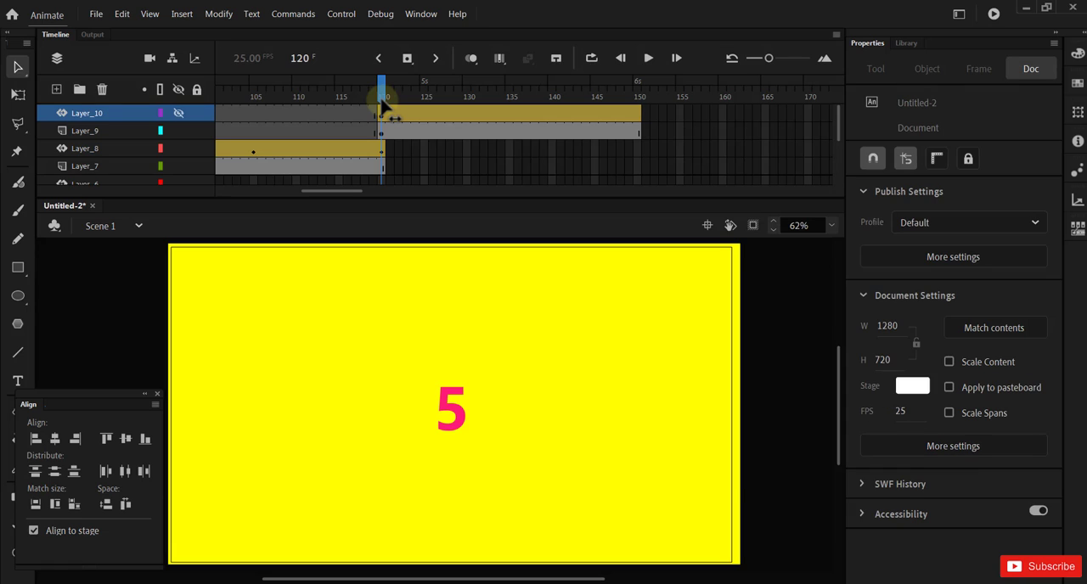
pyautogui.click(382, 113)
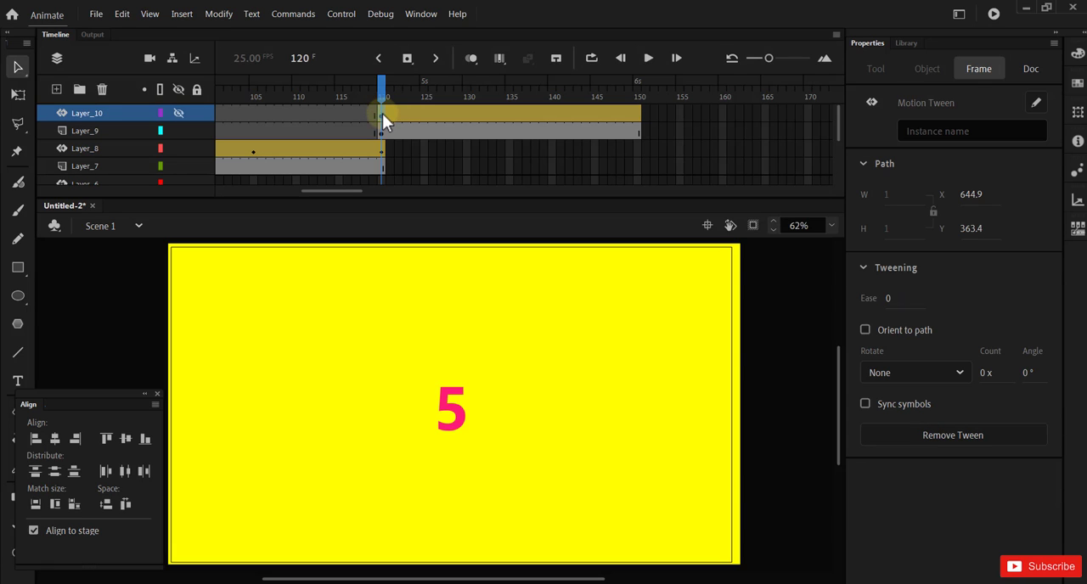
pyautogui.click(176, 113)
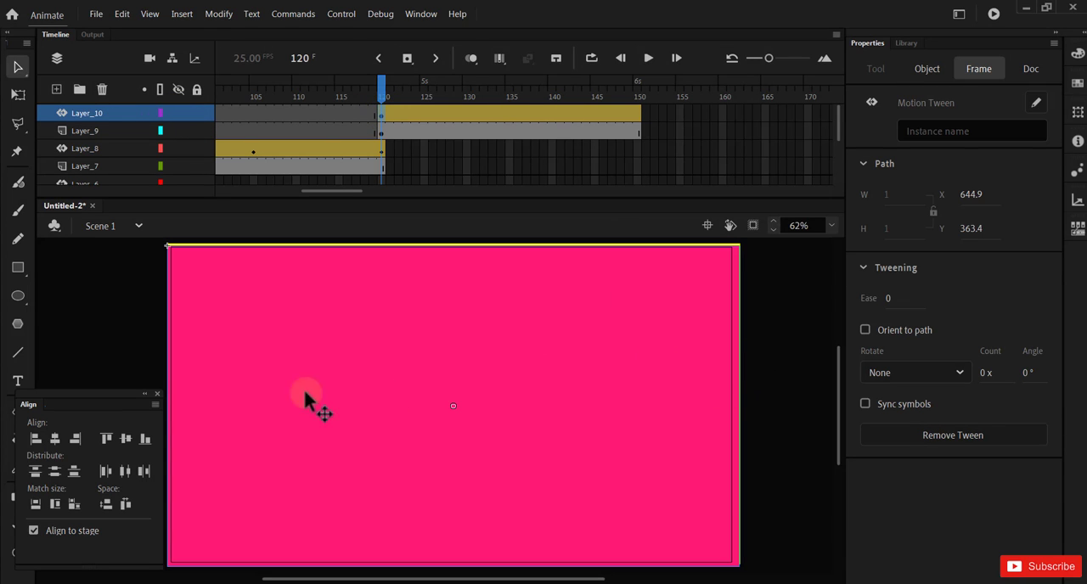
# Step: Insert a Position keyframe in the Layer_10 motion tween at frame 135
pyautogui.click(507, 113)
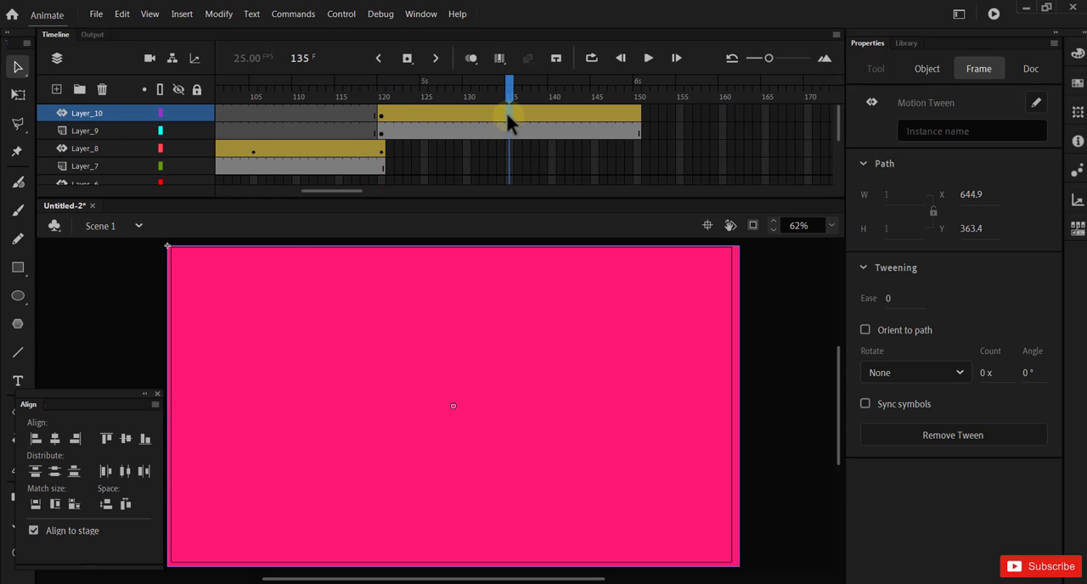
pyautogui.rightClick(508, 116)
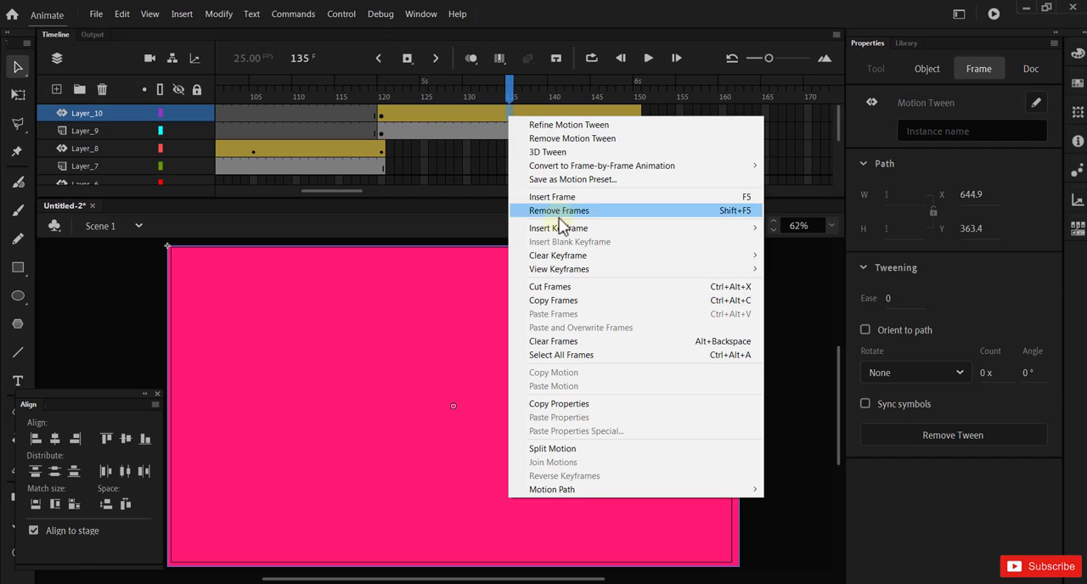
pyautogui.moveTo(562, 228)
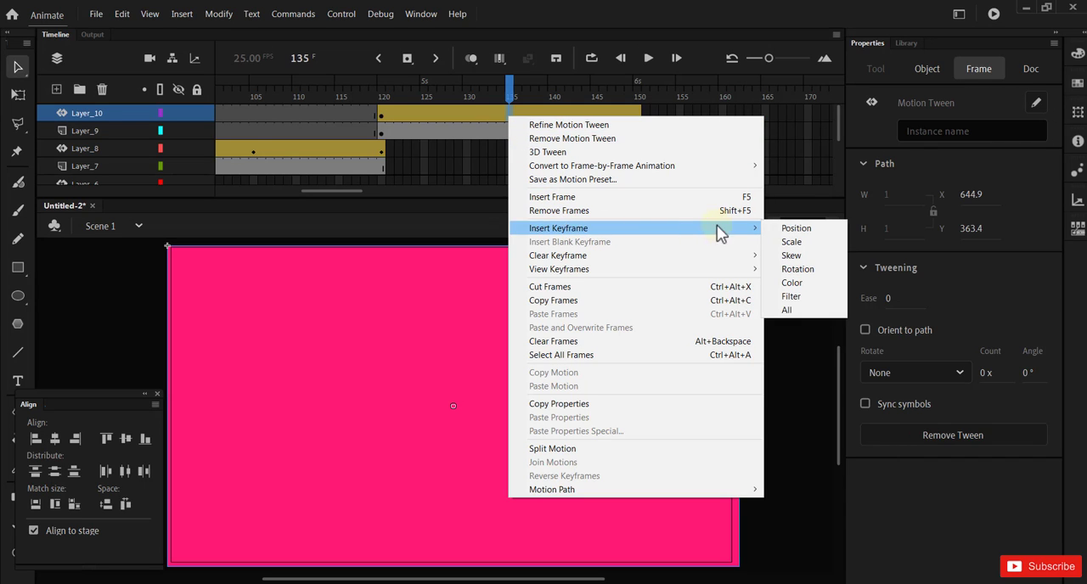
pyautogui.click(789, 228)
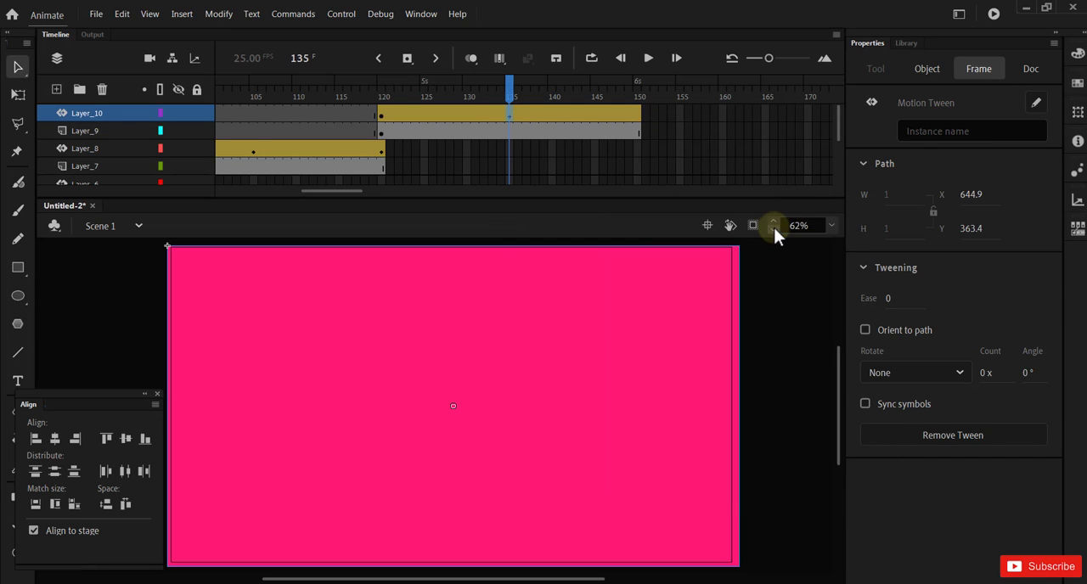
# Step: Slide the pink rectangle horizontally to the left at frame 135 so that the number "5" is uncovered
pyautogui.click(682, 379)
pyautogui.moveTo(682, 379); pyautogui.dragTo(172, 384)
pyautogui.press('Up')
pyautogui.press('Up')
pyautogui.press('Up')
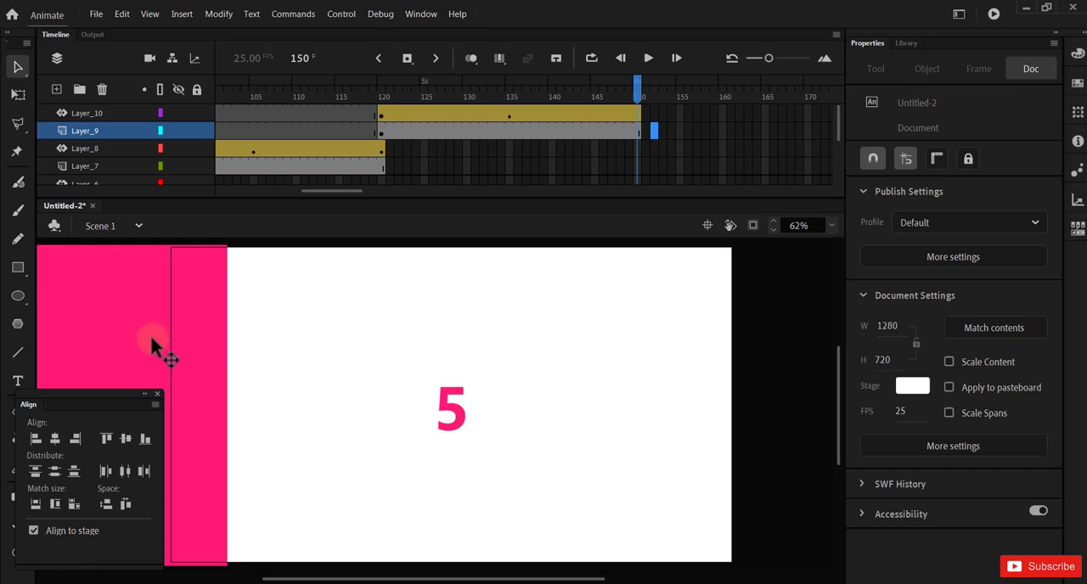
# Step: Move the pink rectangle back to the right at frame 150 on Layer_10 and nudge it until it covers the whole stage
pyautogui.click(118, 339)
pyautogui.click(637, 112)
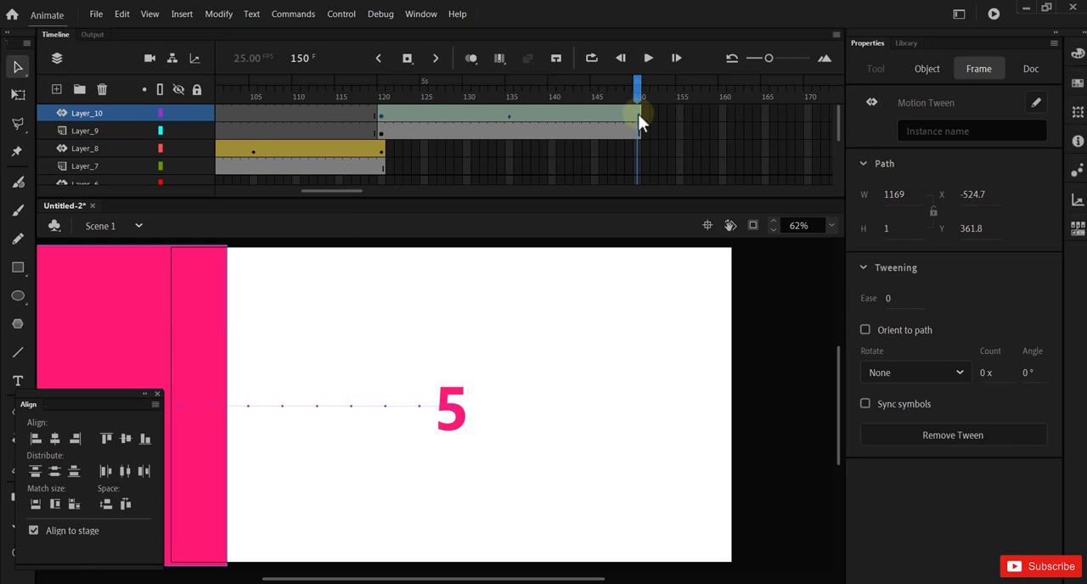
pyautogui.click(655, 148)
pyautogui.click(638, 110)
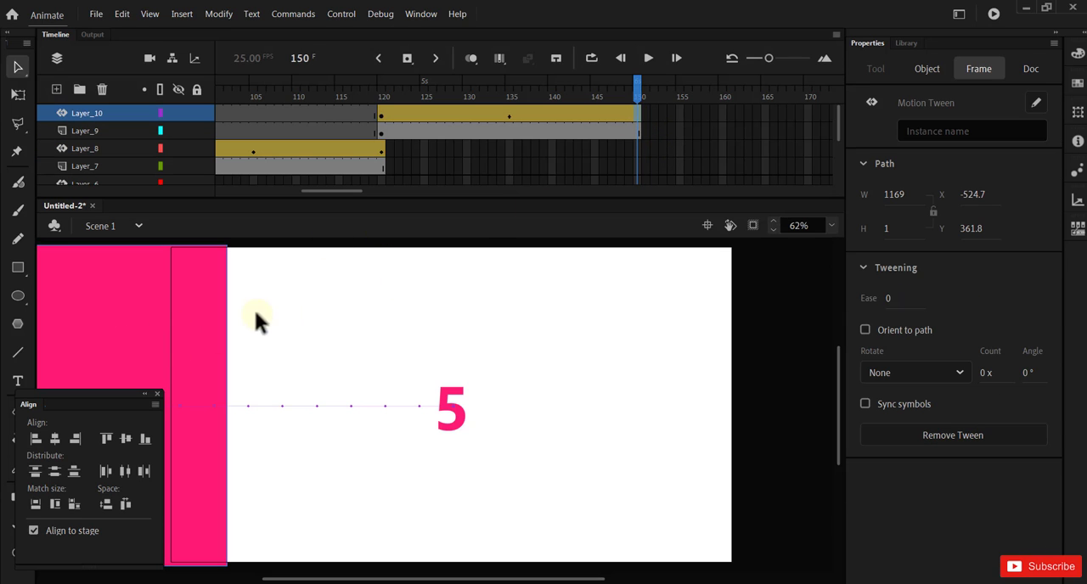
pyautogui.moveTo(120, 326); pyautogui.dragTo(626, 328)
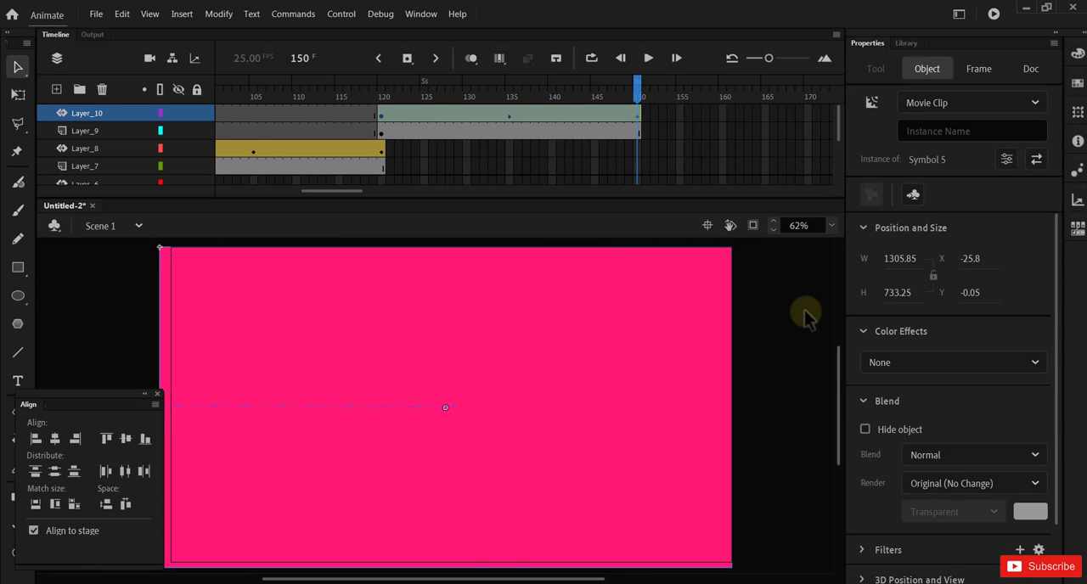
pyautogui.press('Right')
pyautogui.press('Right')
pyautogui.press('Right')
pyautogui.press('Right')
pyautogui.press('Right')
pyautogui.press('Right')
pyautogui.press('Right')
pyautogui.press('Right')
pyautogui.press('Right')
pyautogui.press('Right')
pyautogui.press('Right')
pyautogui.press('Right')
pyautogui.press('Right')
pyautogui.press('Right')
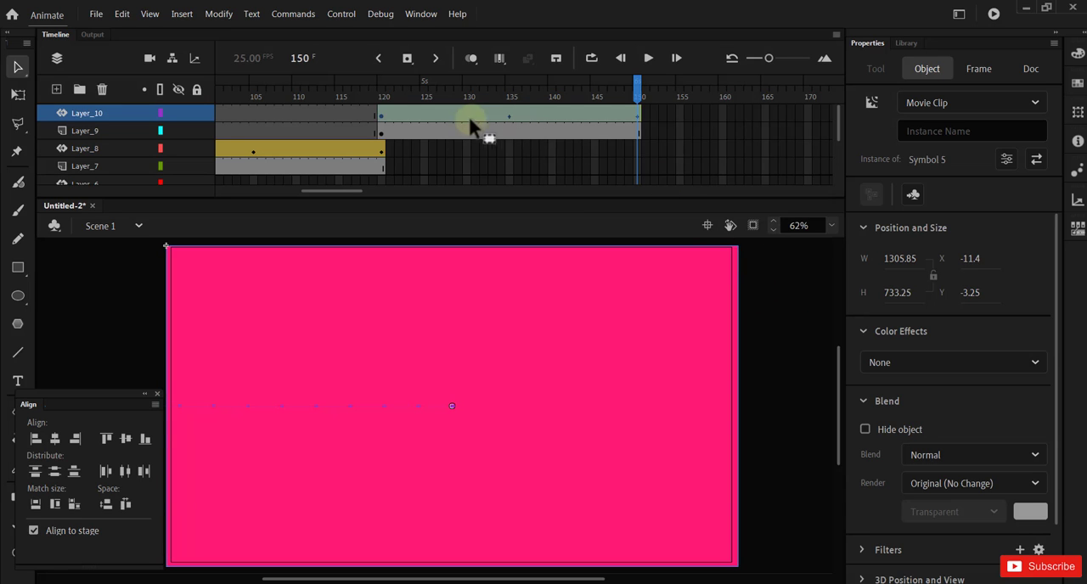
pyautogui.click(127, 339)
# Step: Edit the rectangle's symbol, change the shape's fill to a lighter custom pink, and return to Scene 1
pyautogui.click(355, 314)
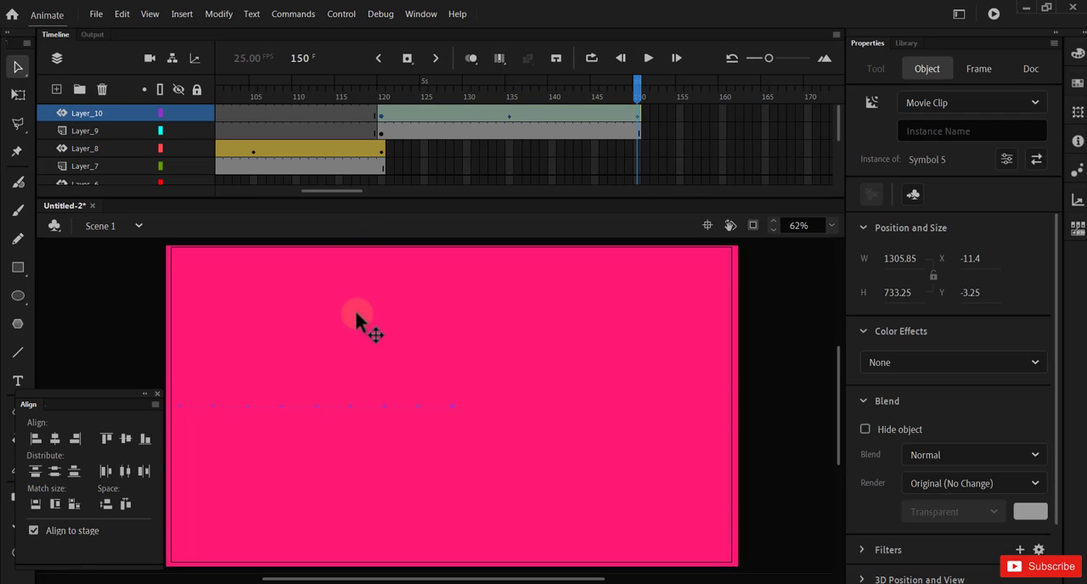
pyautogui.doubleClick(356, 314)
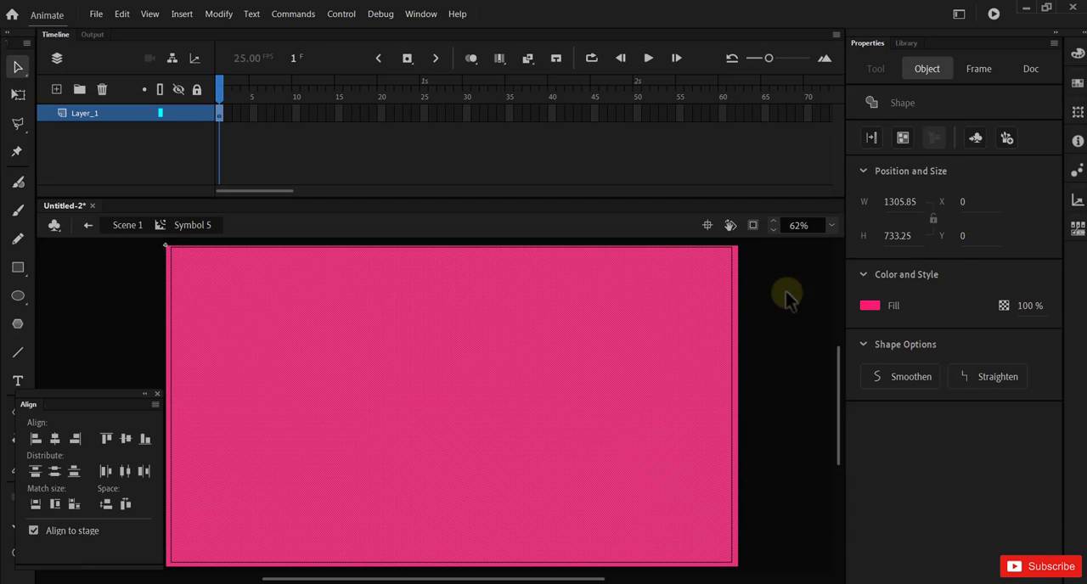
pyautogui.click(879, 303)
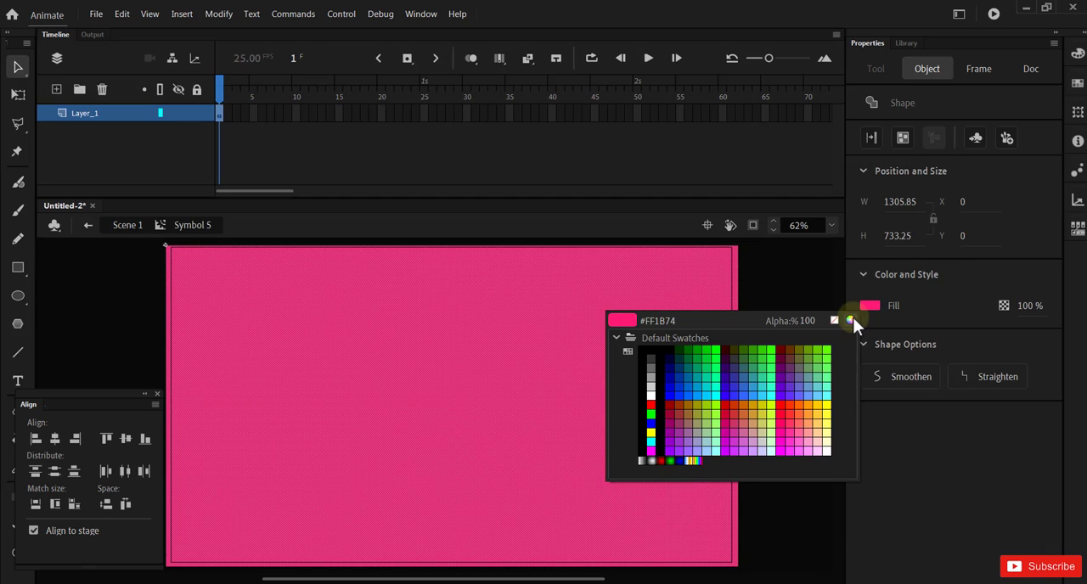
pyautogui.click(853, 318)
pyautogui.moveTo(470, 359); pyautogui.dragTo(492, 305)
pyautogui.click(676, 222)
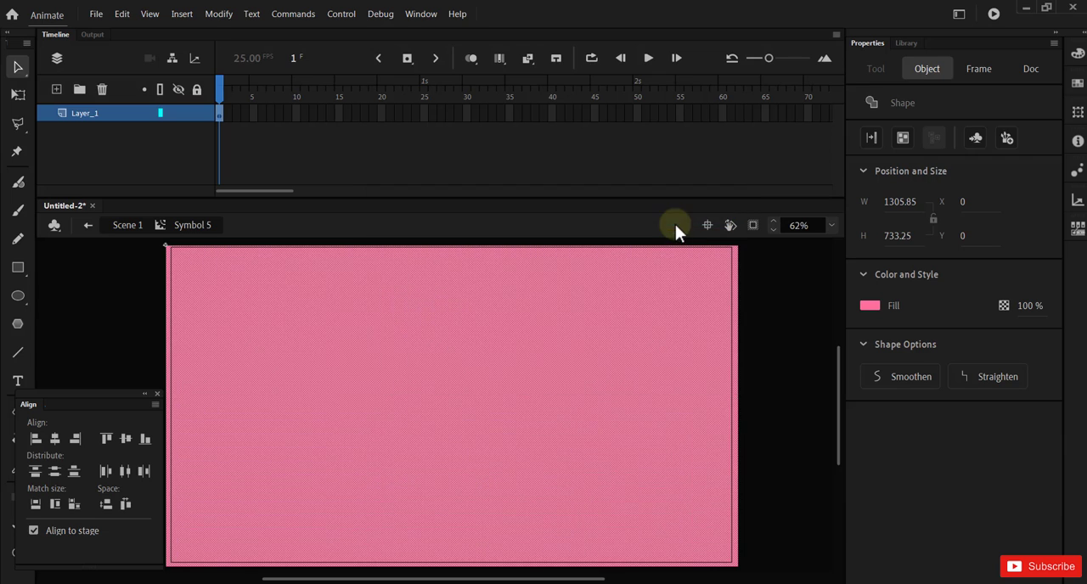
pyautogui.click(763, 348)
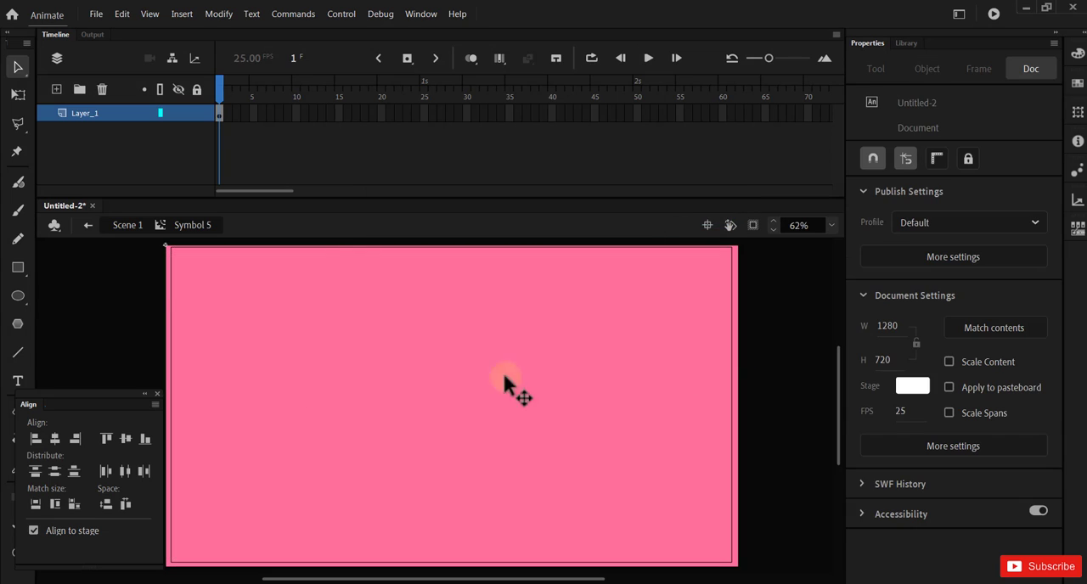
pyautogui.click(84, 222)
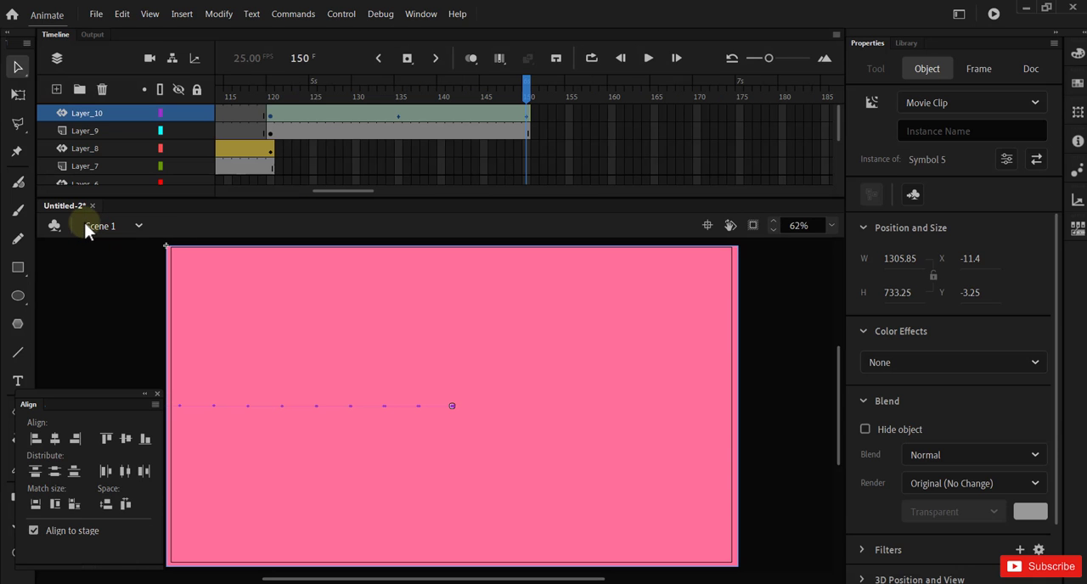
# Step: Test the movie to preview the full number-reveal animation, and close the preview
pyautogui.click(92, 306)
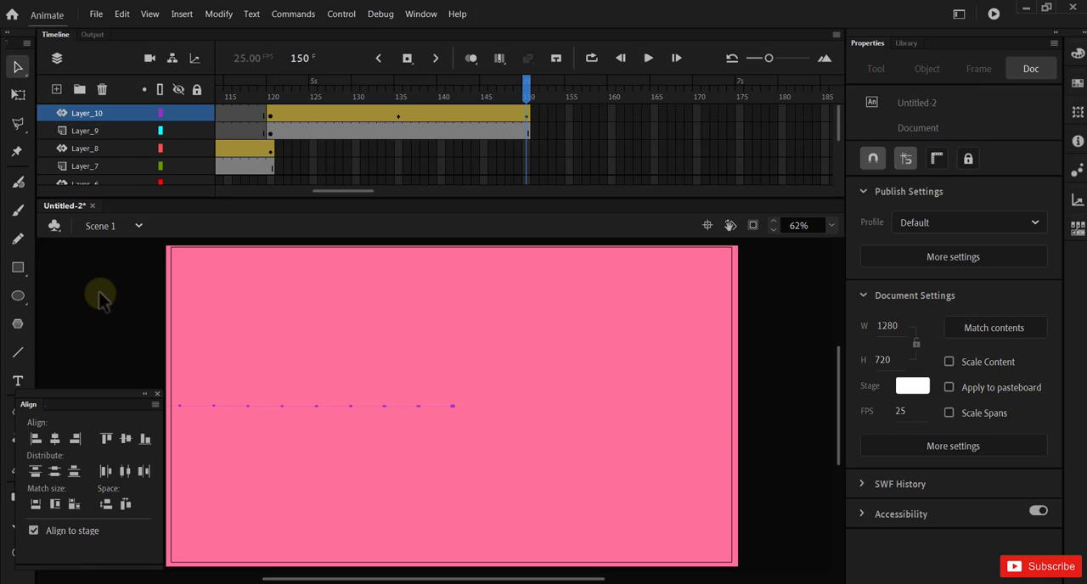
pyautogui.hotkey('ctrl', 'Return')
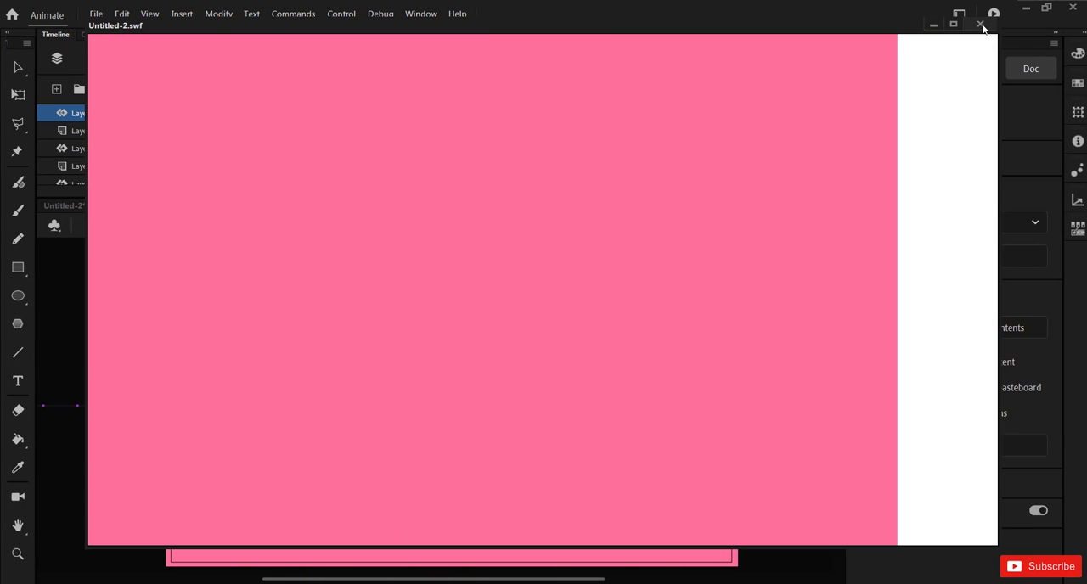
pyautogui.click(980, 24)
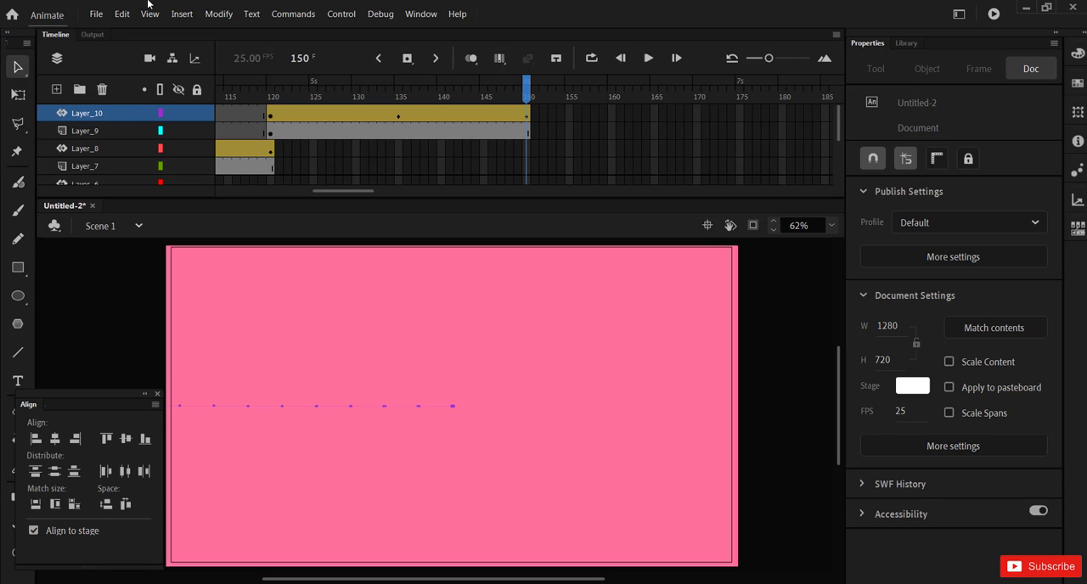
# Step: Save the animation as an Animate document named "Intro" in the Butterfly Animation folder
pyautogui.click(96, 14)
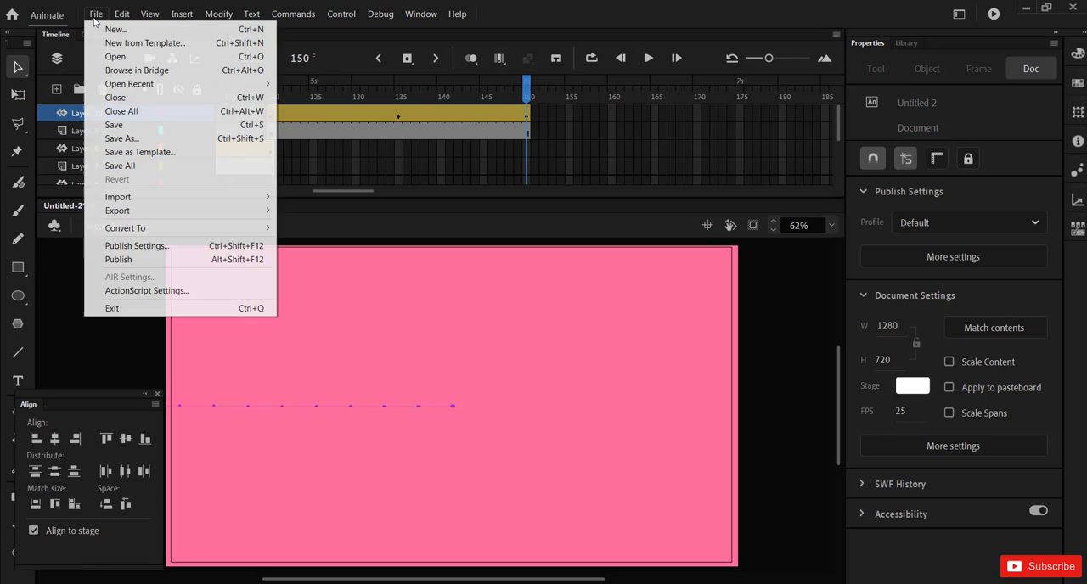
pyautogui.click(92, 128)
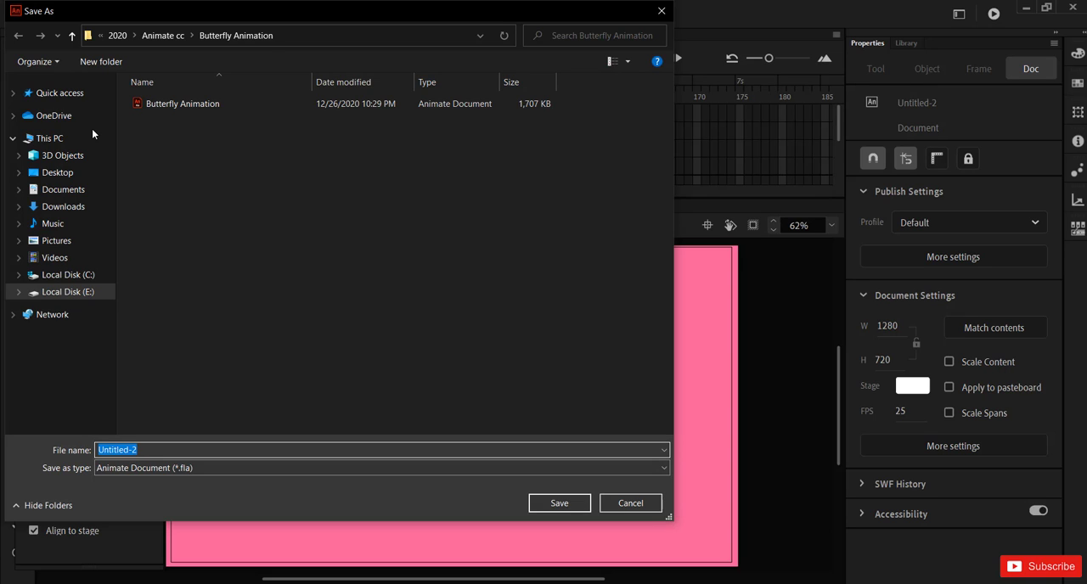
pyautogui.write('Intro')
pyautogui.press('Return')
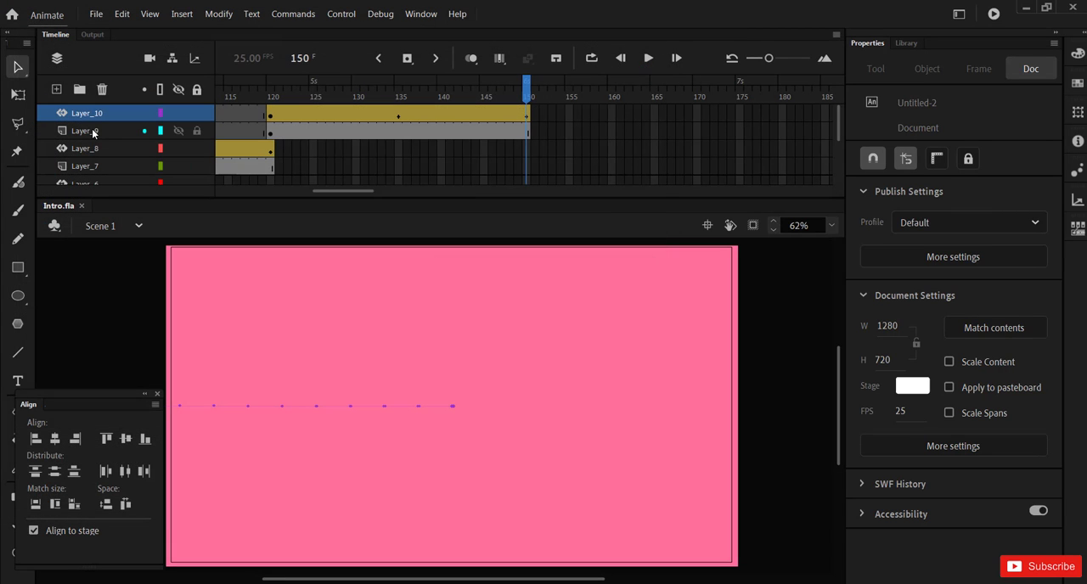
# Step: Open the video/media export settings for the animation and choose QuickTime as the format
pyautogui.click(95, 15)
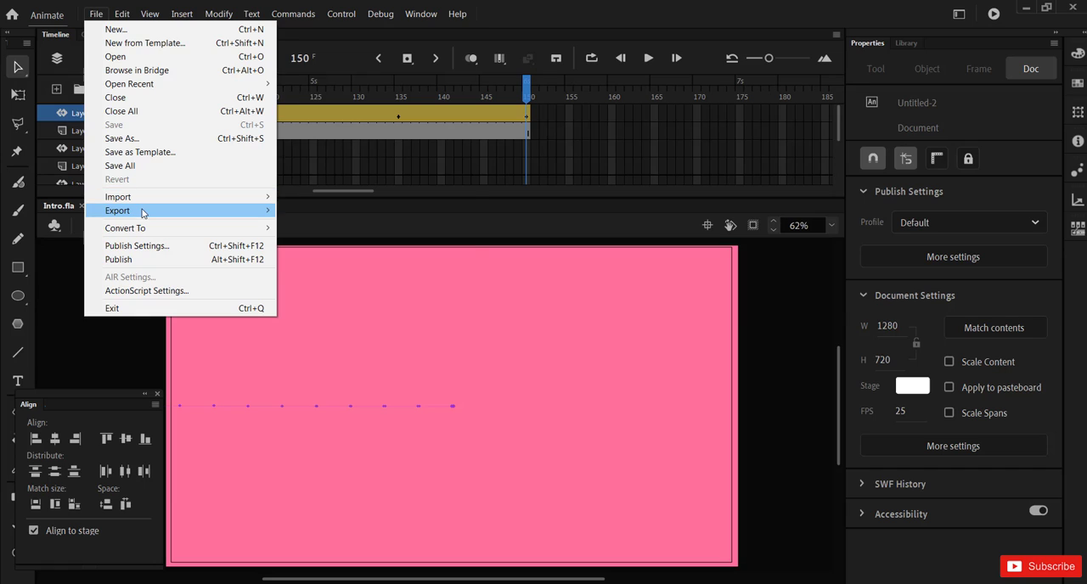
pyautogui.moveTo(195, 219)
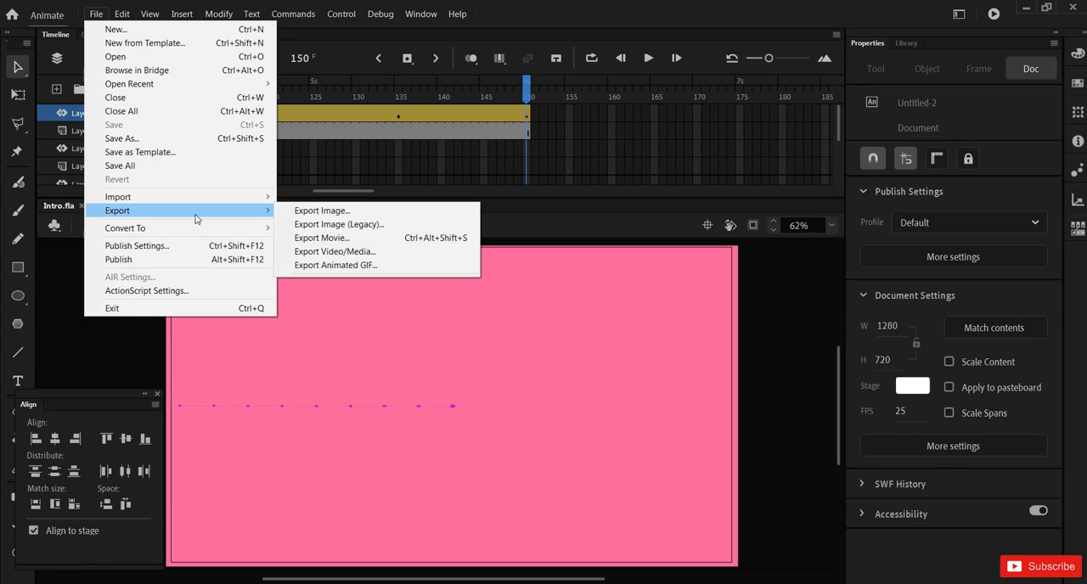
pyautogui.click(355, 252)
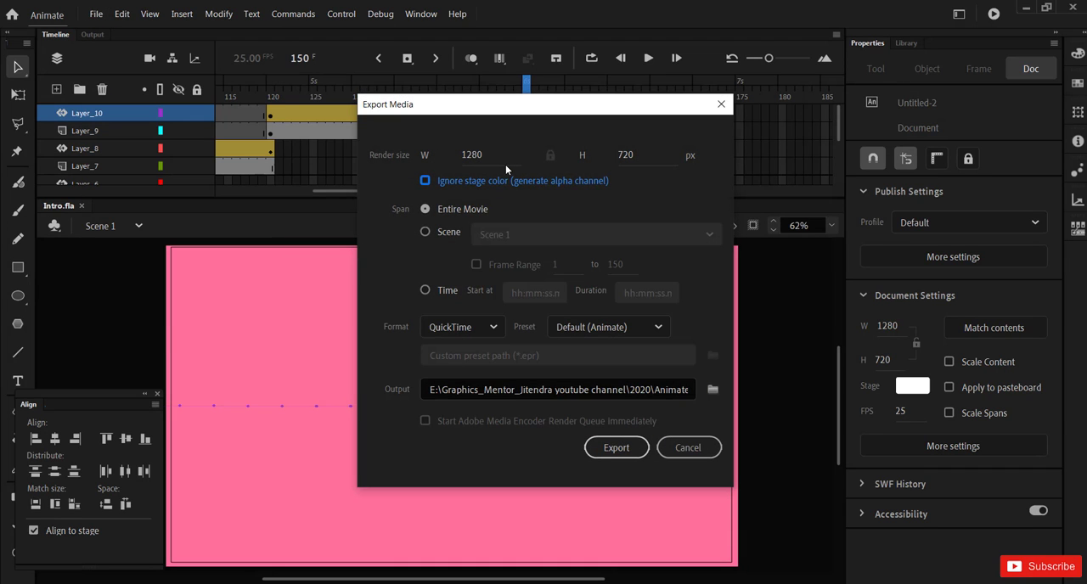
pyautogui.click(487, 325)
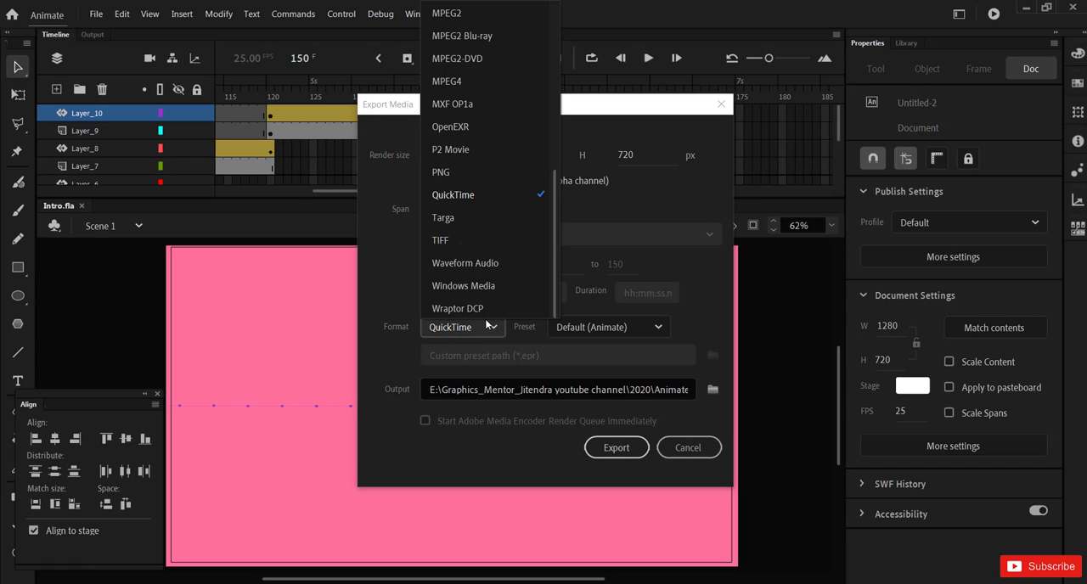
pyautogui.click(472, 196)
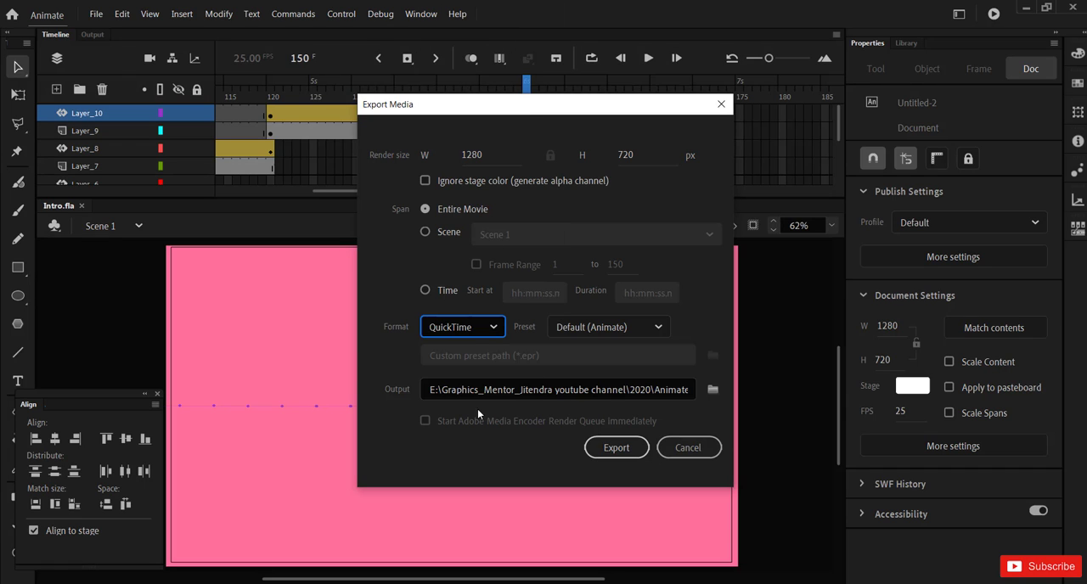
# Step: Set the export destination to the Desktop with the file name "Intro" and export the video
pyautogui.click(712, 390)
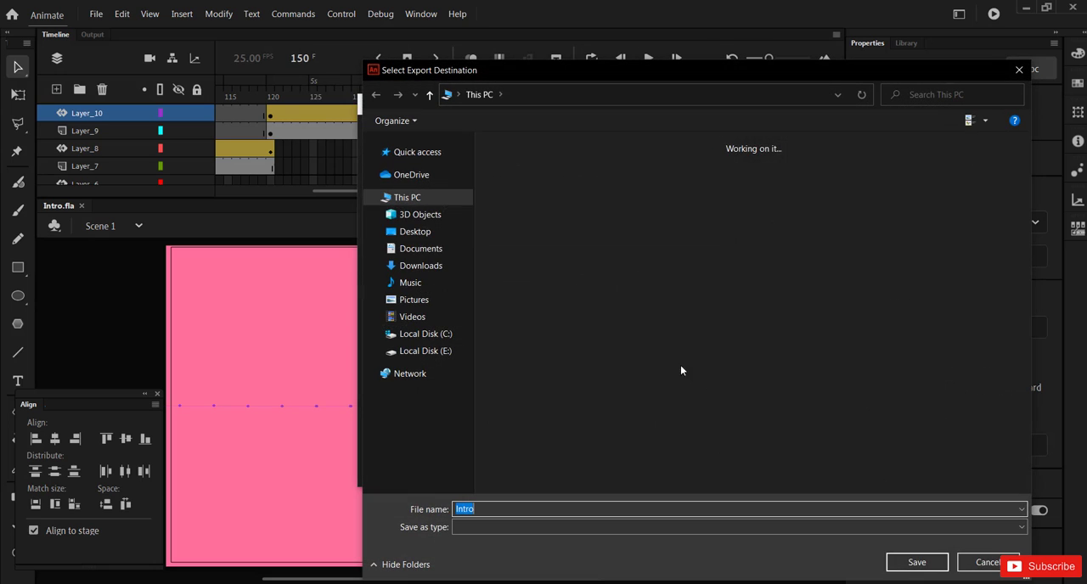
pyautogui.click(407, 233)
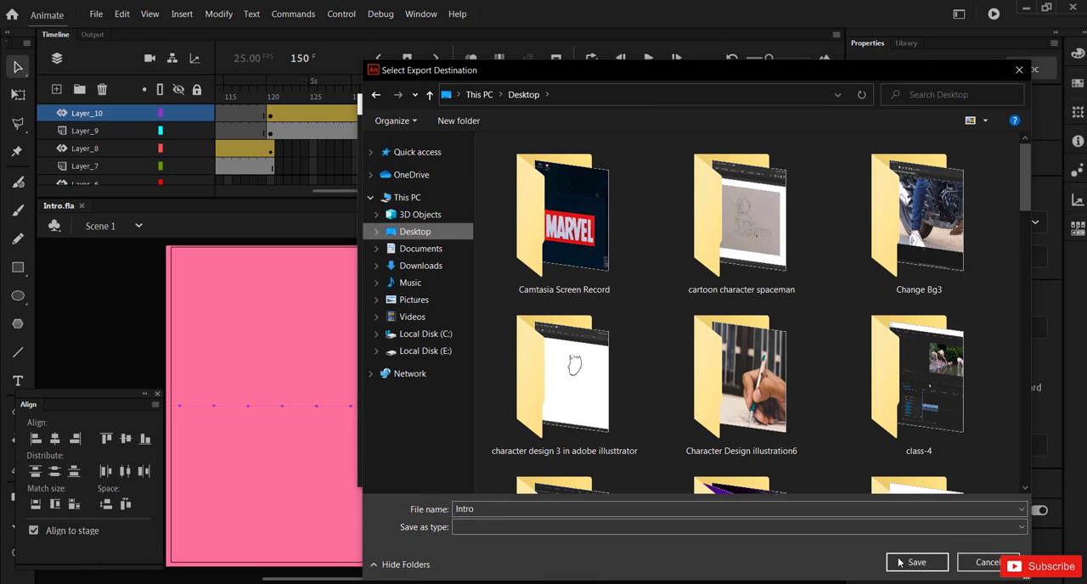
pyautogui.click(909, 562)
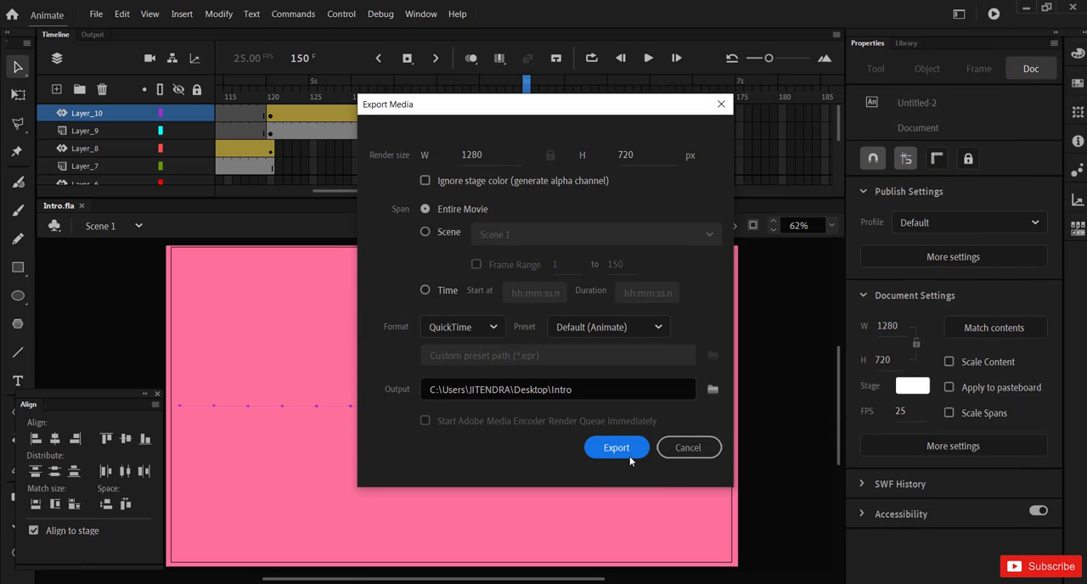
pyautogui.click(629, 456)
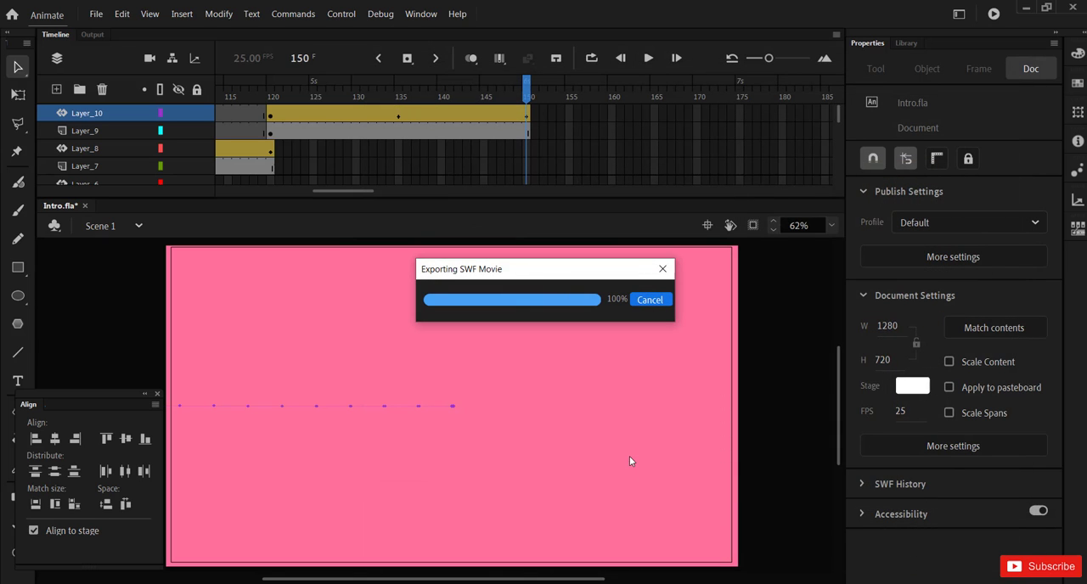